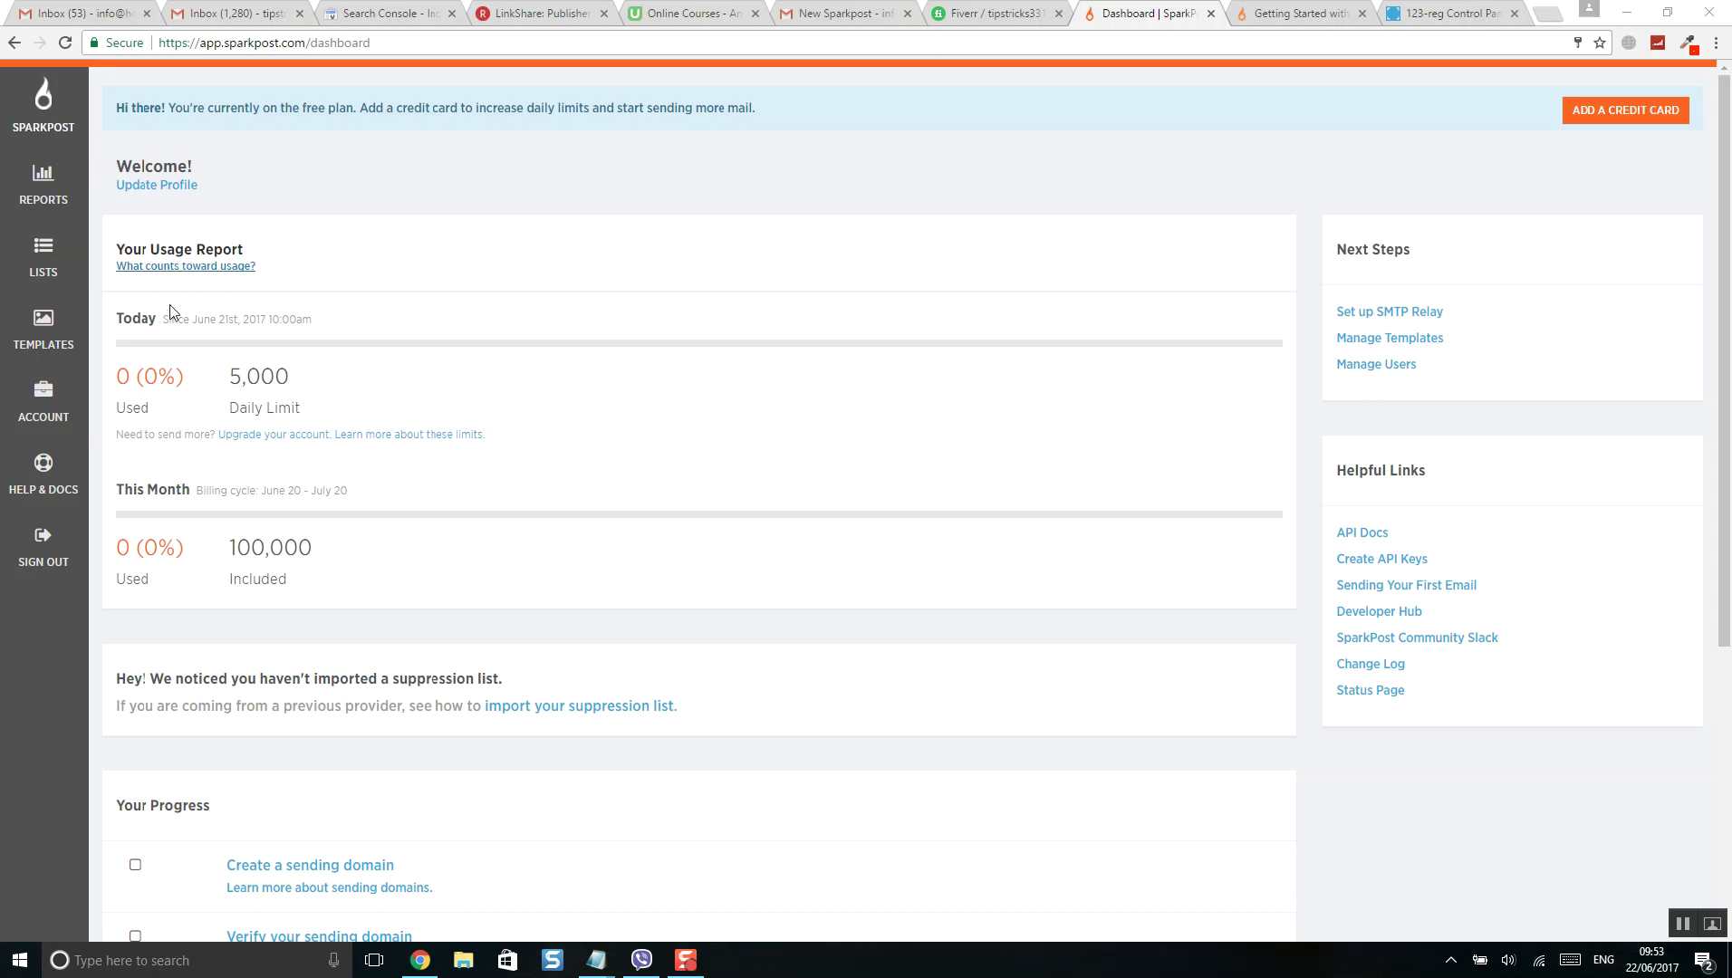
- Visit the API keys page, then review the API key sending step on the dashboard
click(54, 400)
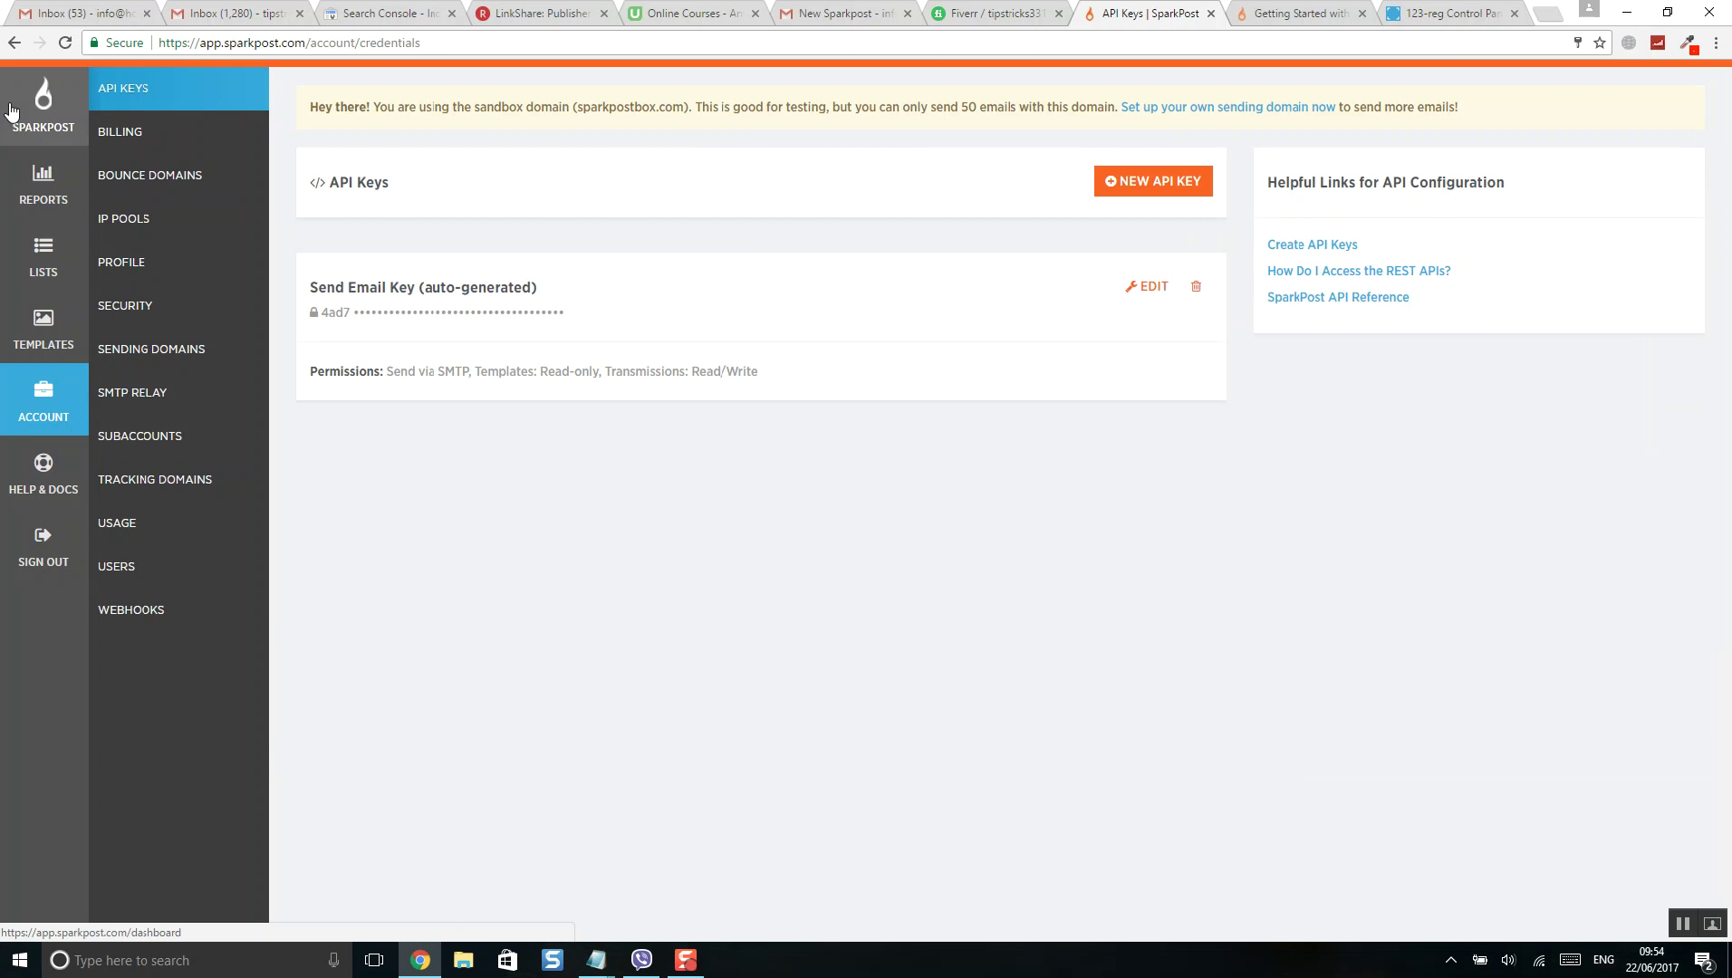
click(43, 105)
scroll(342, 643, down, 4)
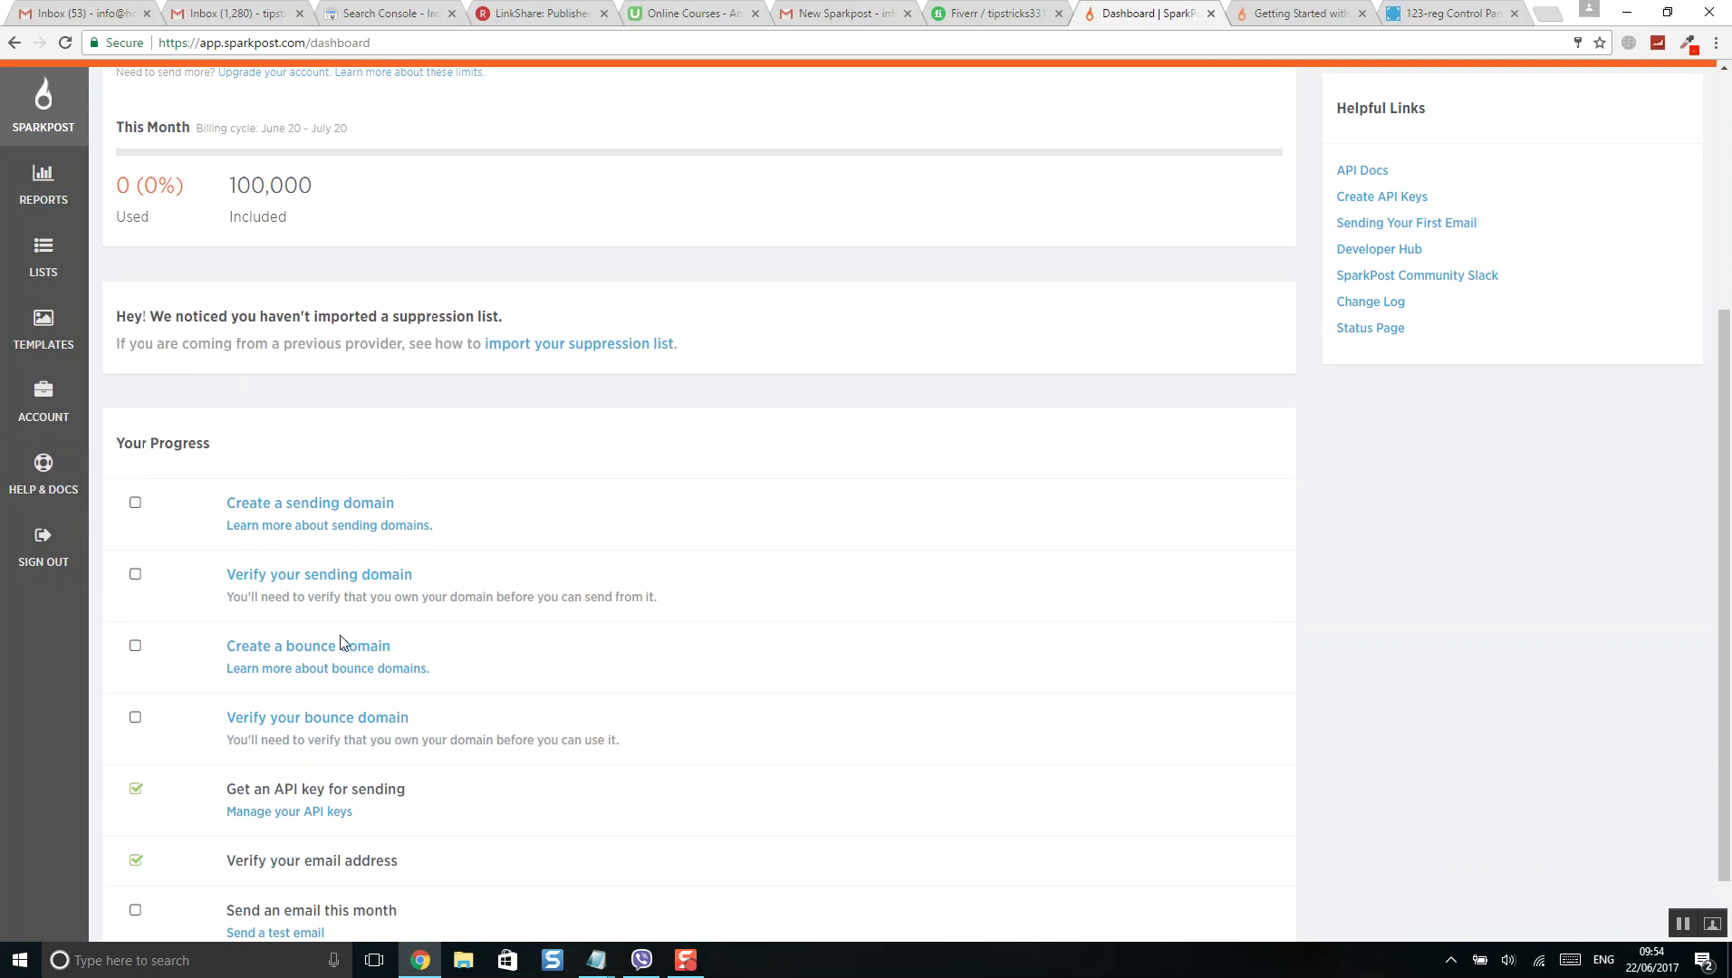
scroll(344, 345, down, 2)
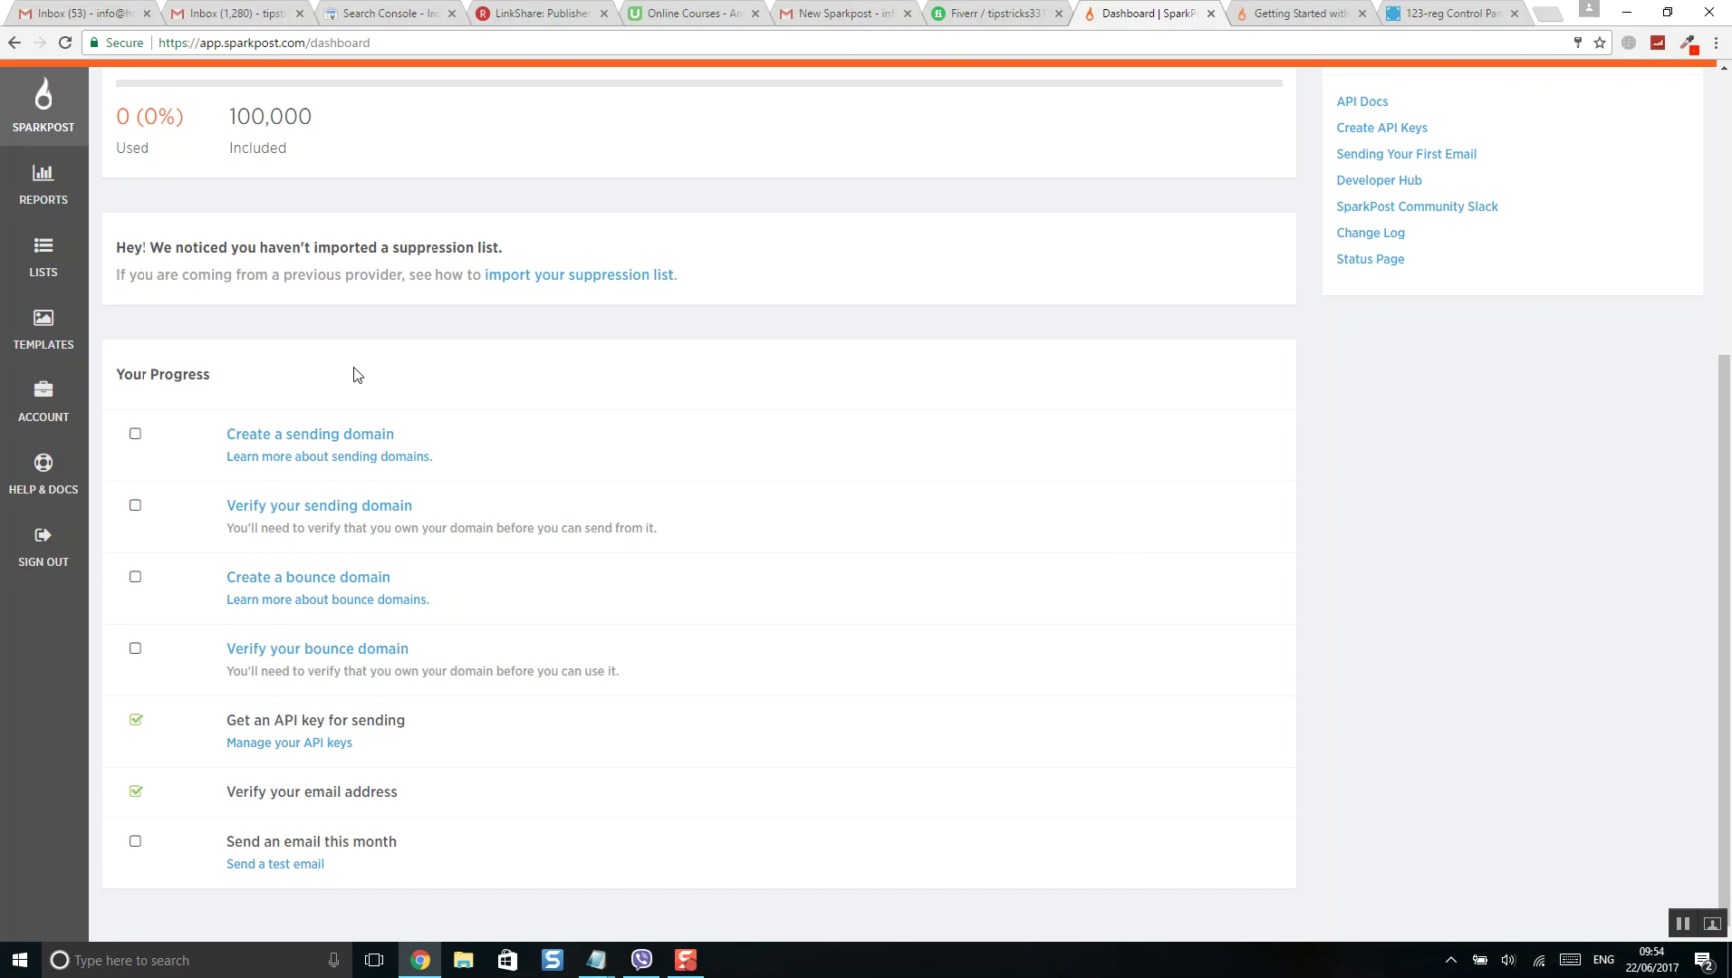
scroll(401, 467, up, 5)
scroll(402, 466, down, 5)
drag(270, 718, 540, 724)
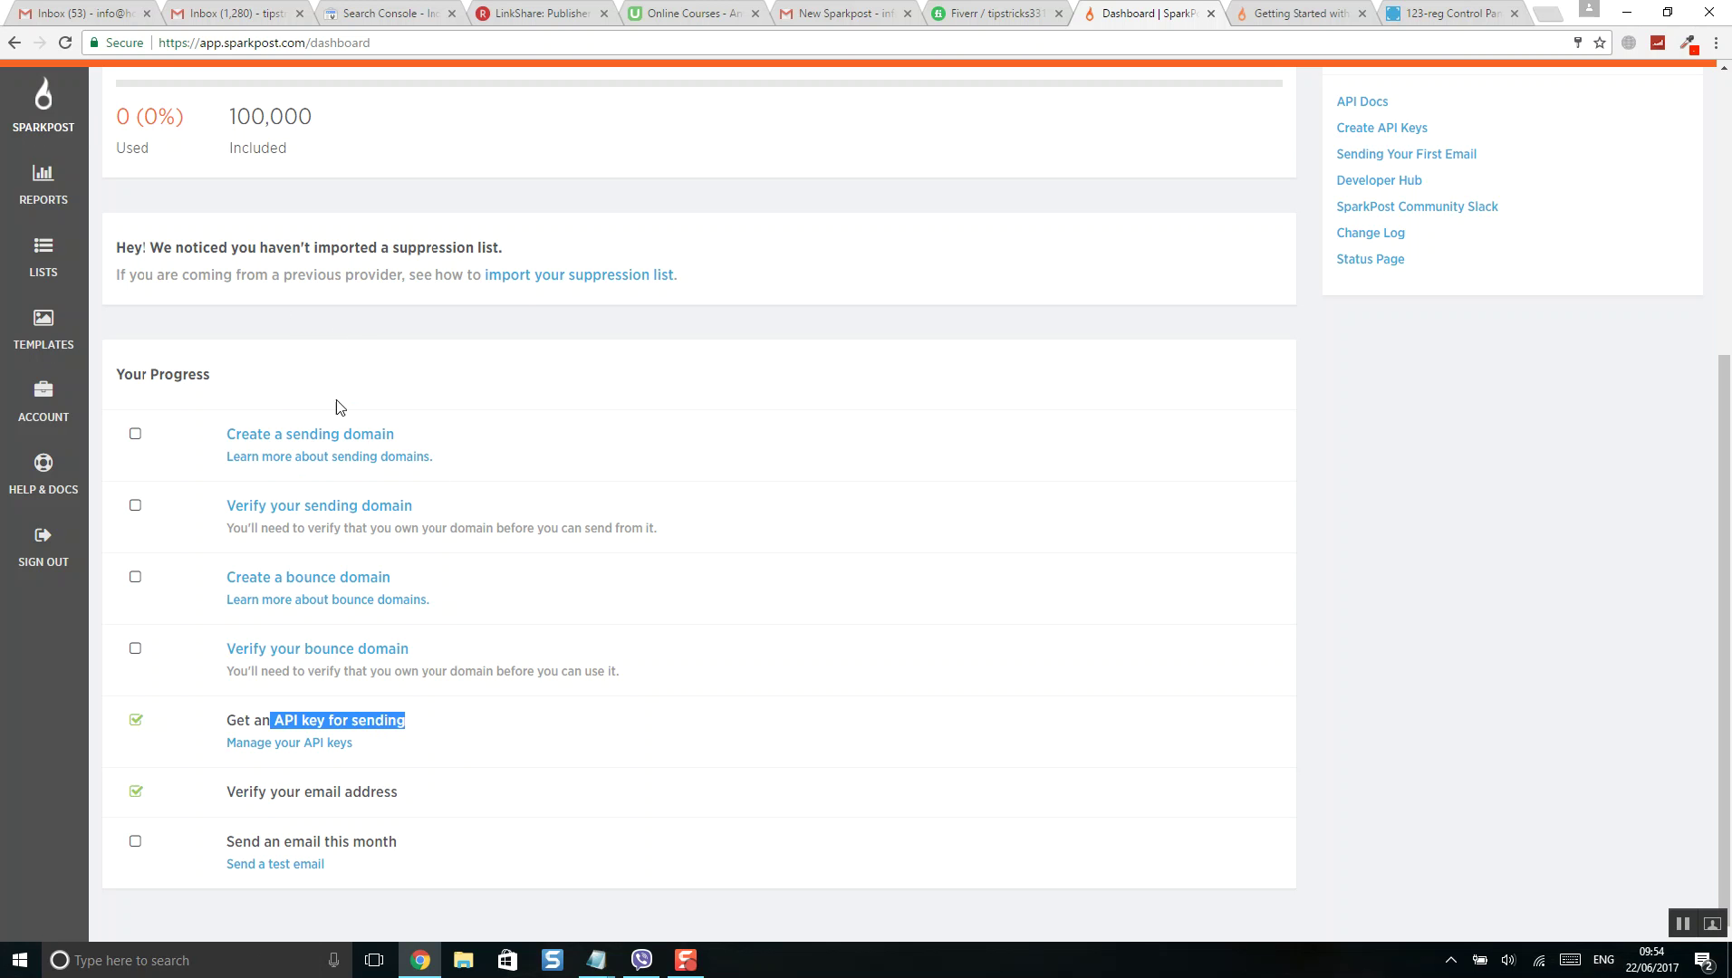
click(363, 347)
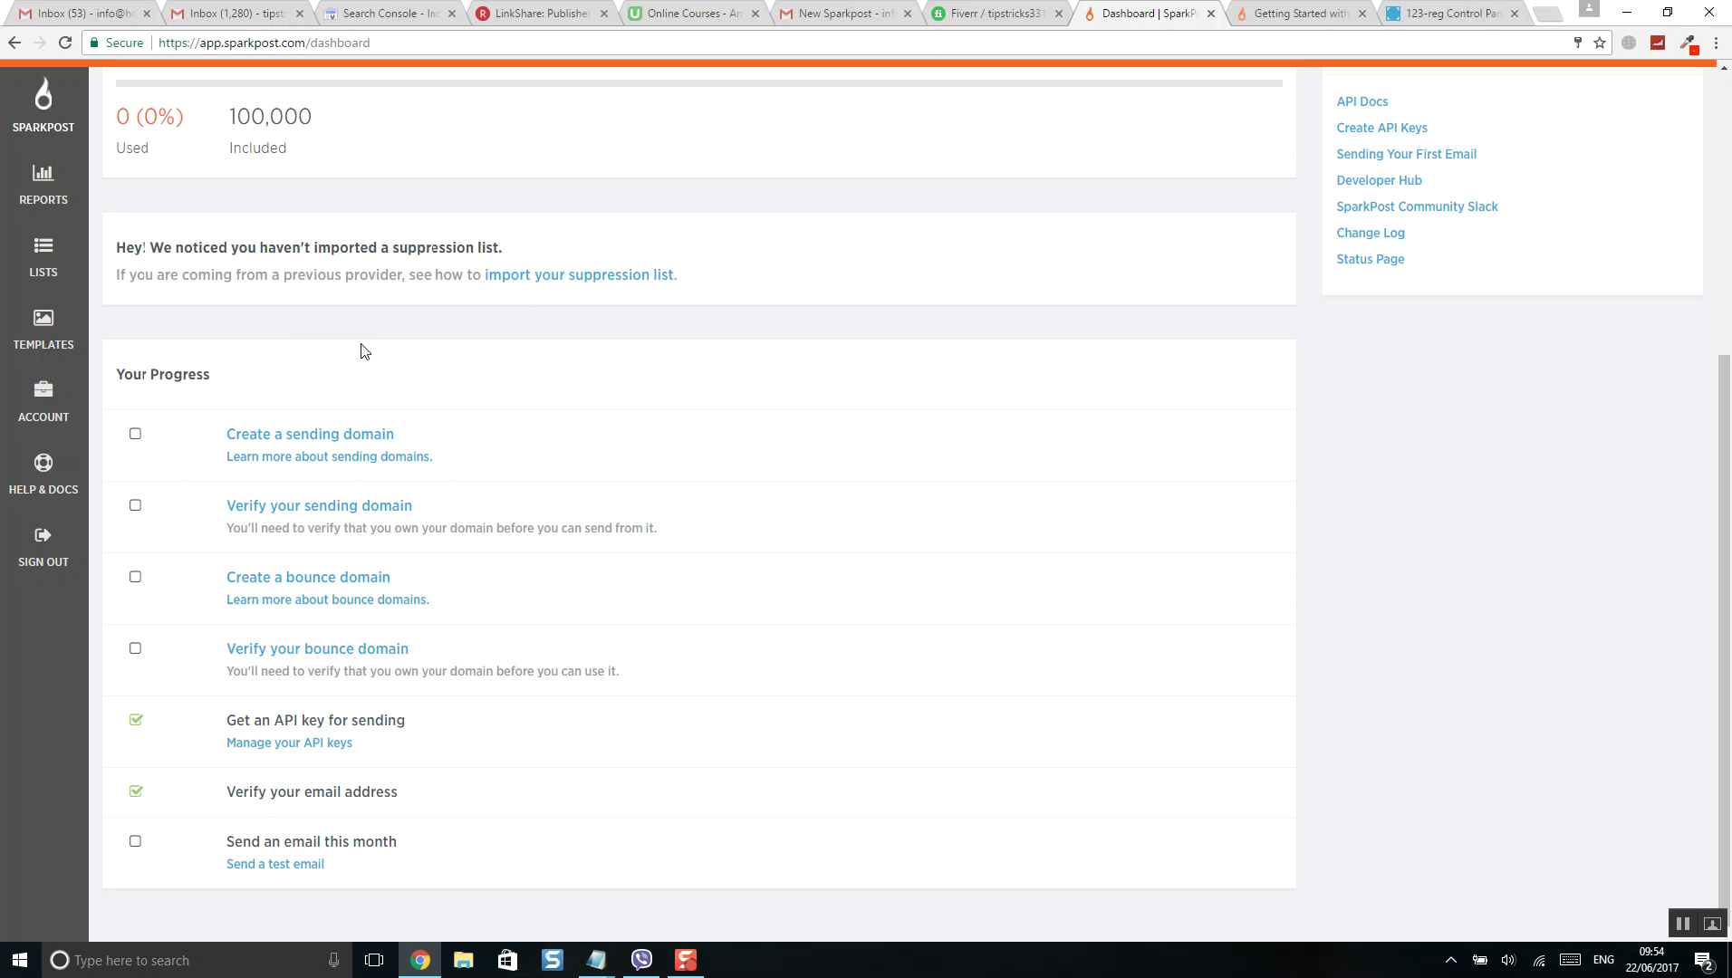
- Start creating a sending domain and bring up the empty Add Domain form
click(287, 444)
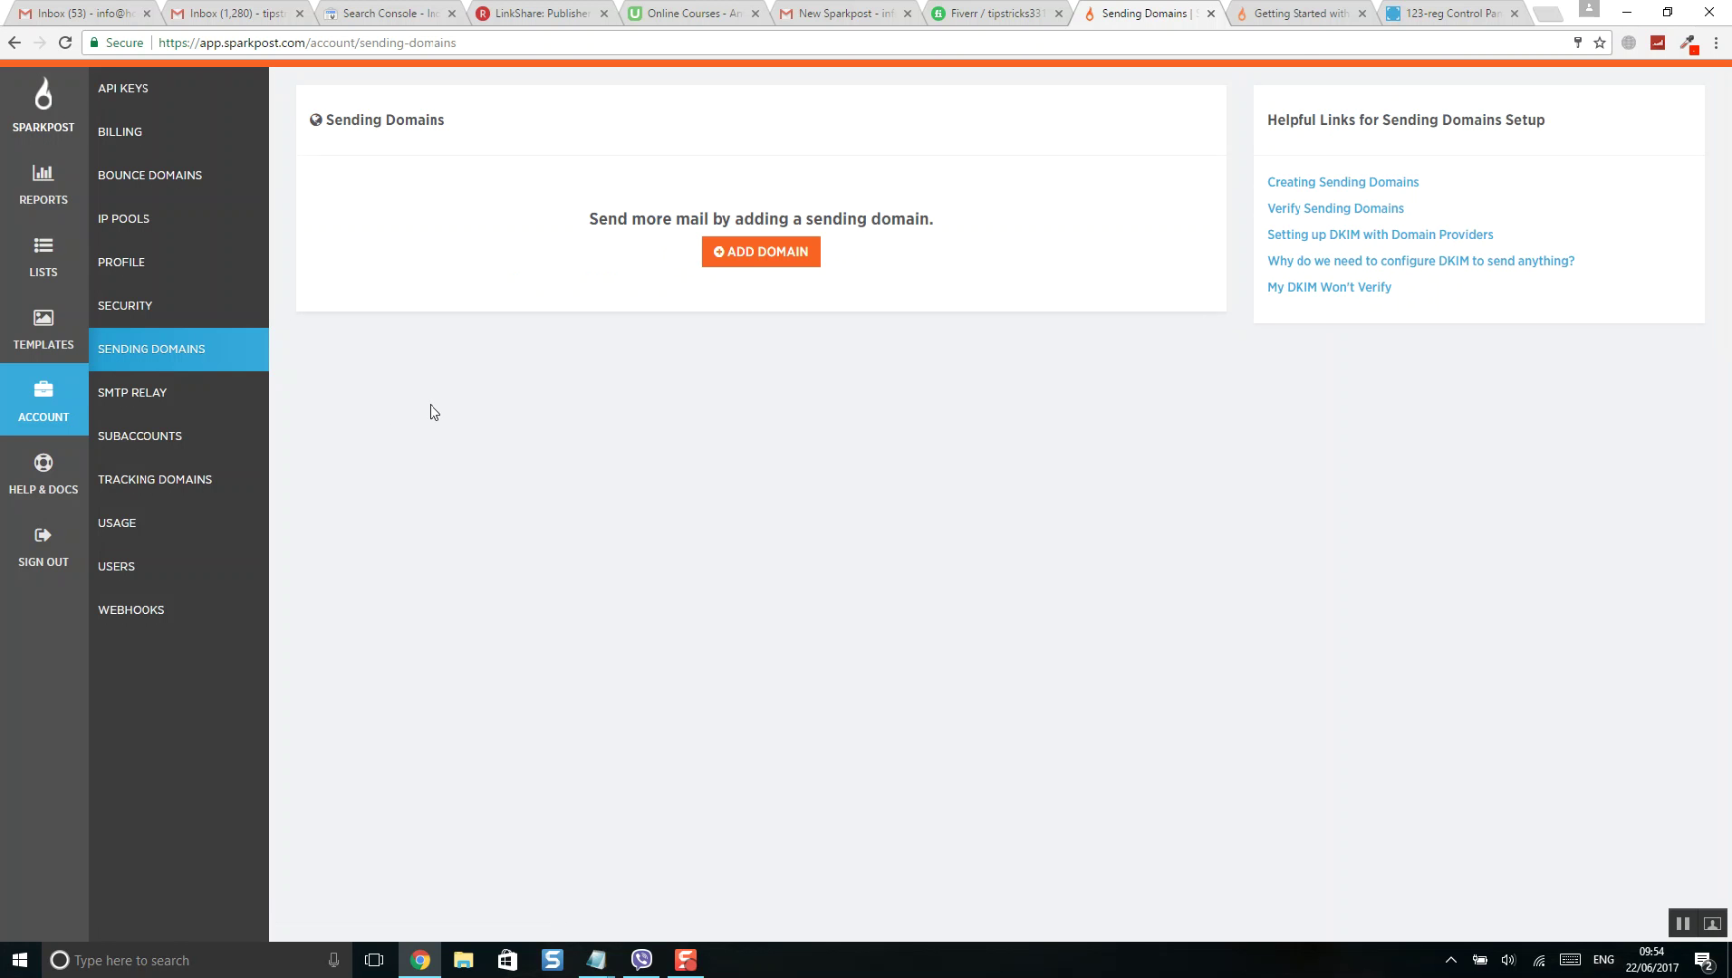
key(XF86AudioLowerVolume)
click(756, 258)
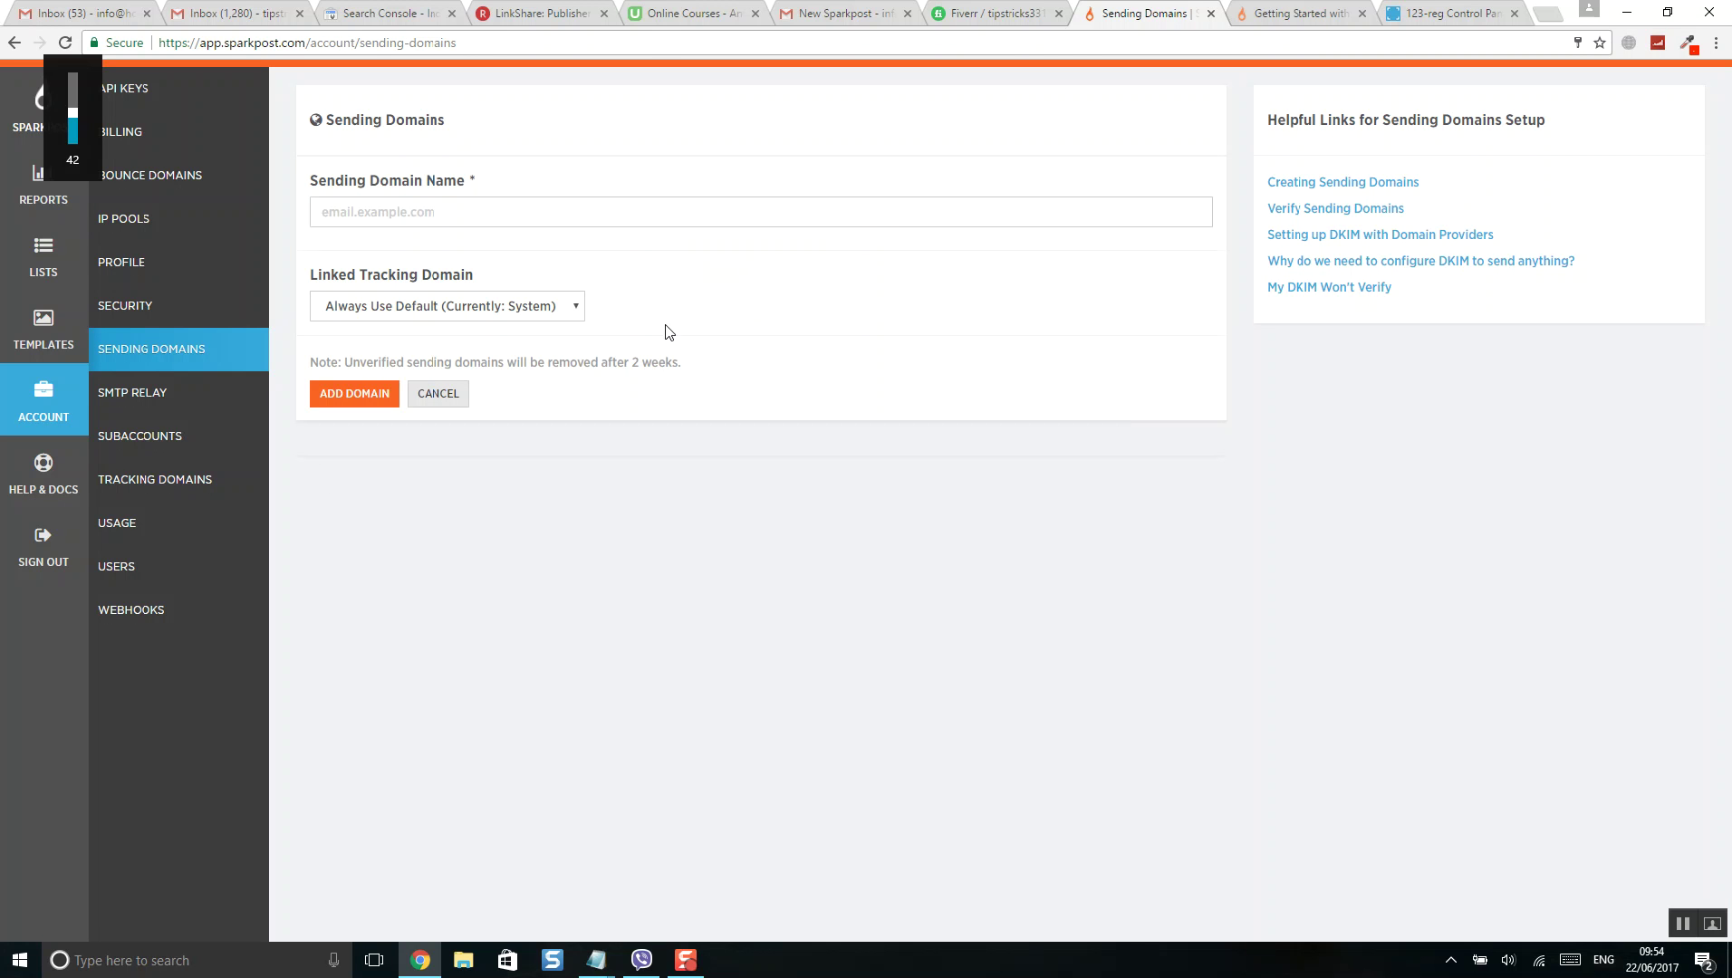
click(511, 212)
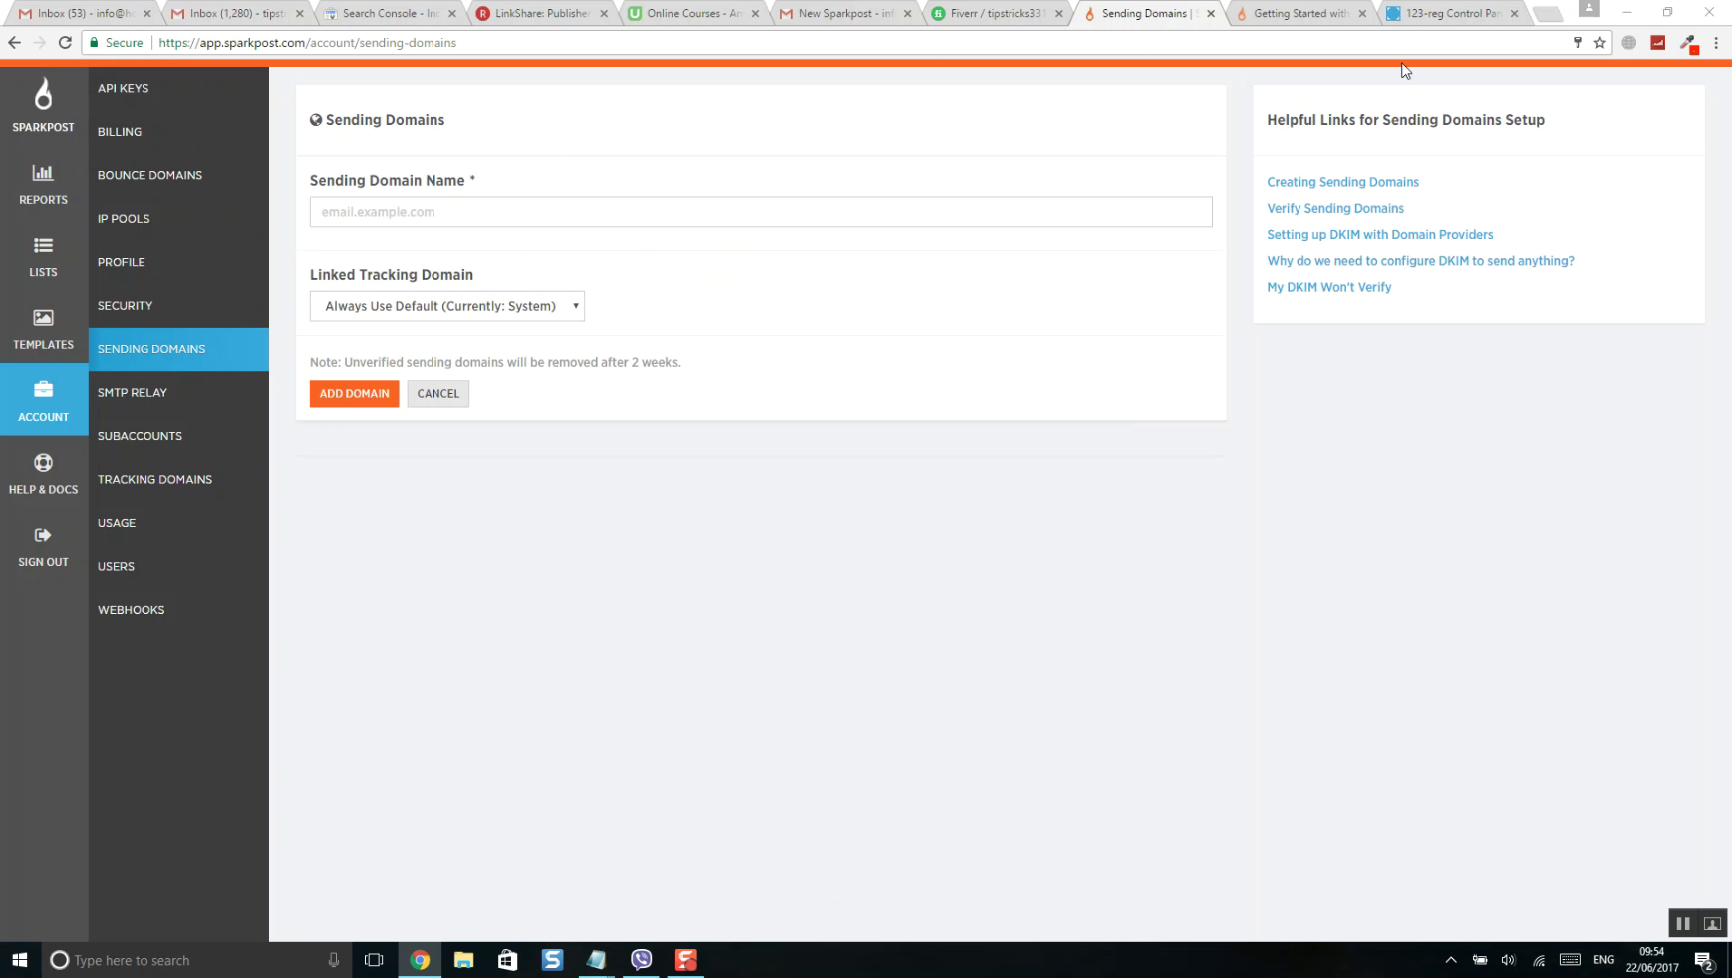
- Copy the domain name vossfunding.co.uk from its 123-reg management page
click(1431, 20)
click(1126, 374)
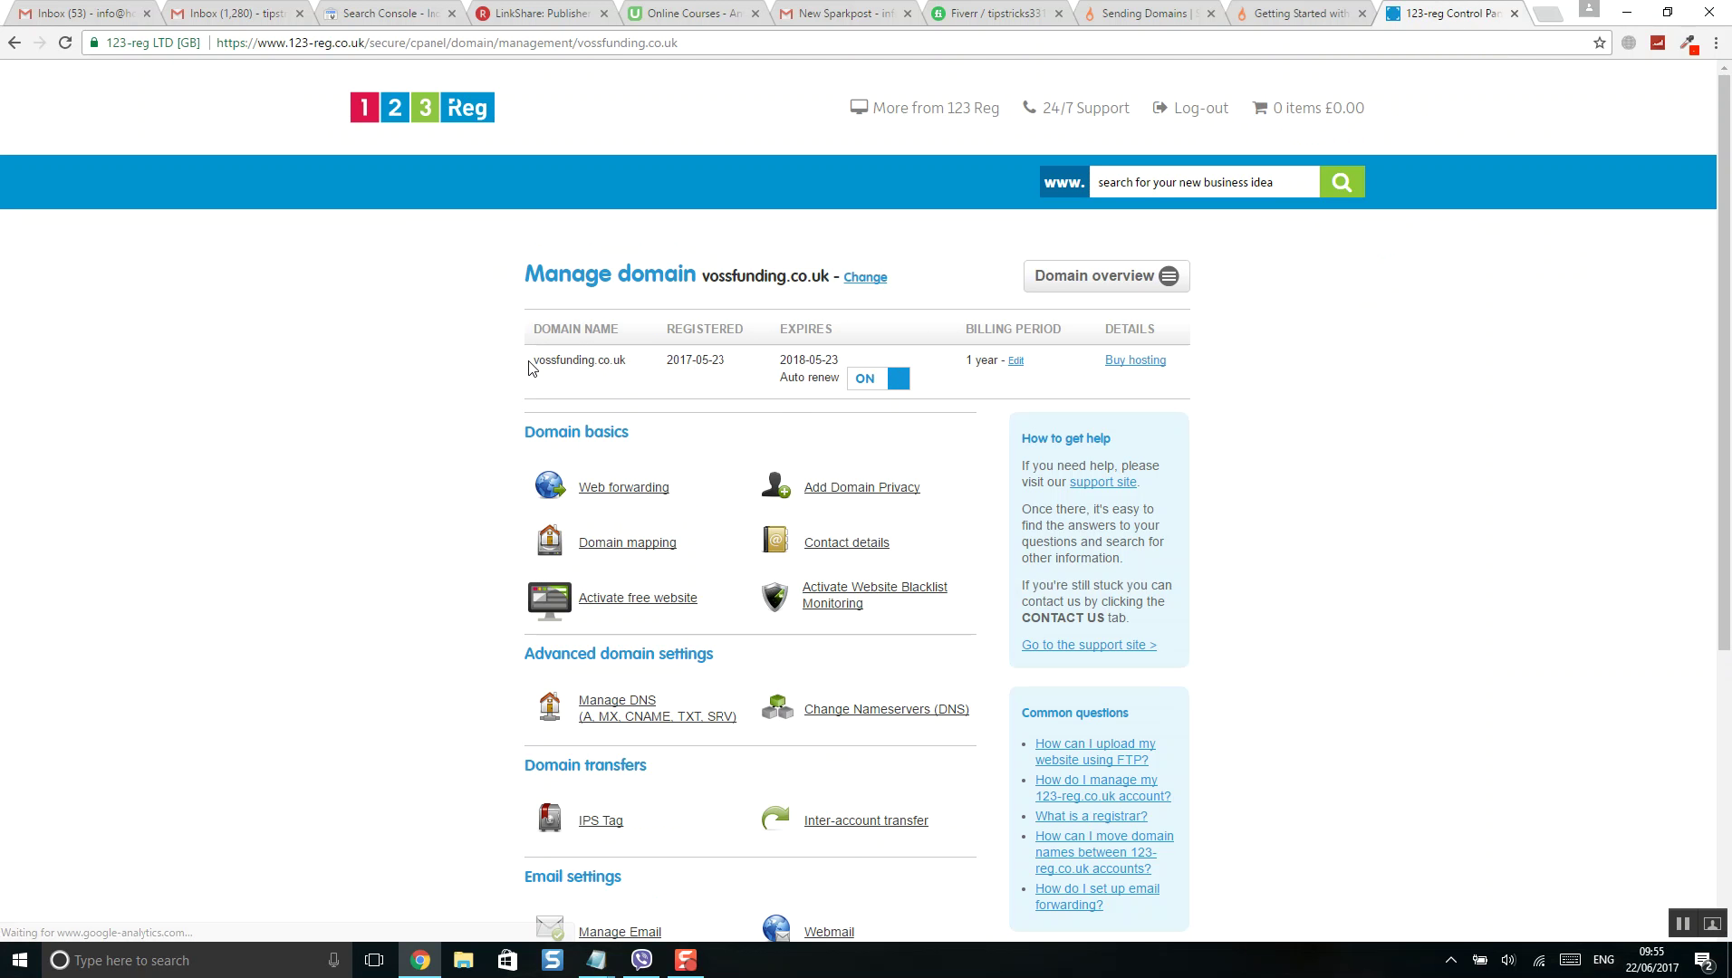
drag(530, 365, 645, 361)
right_click(615, 364)
click(634, 370)
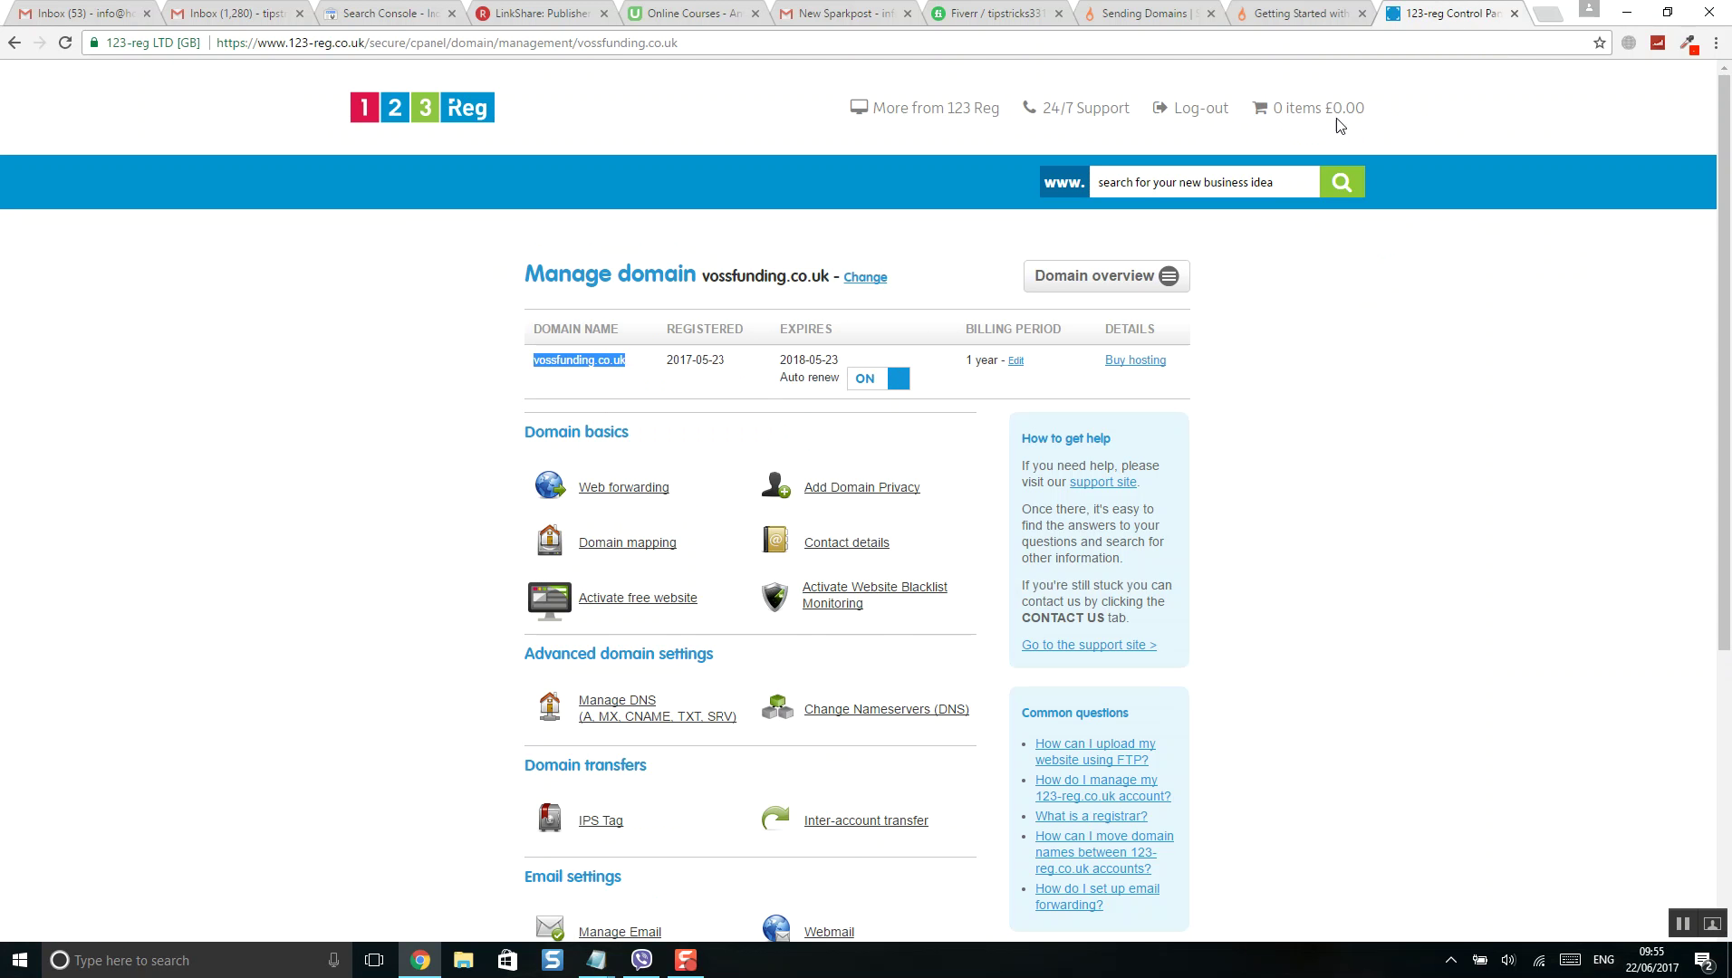
click(1307, 17)
- Paste vossfunding.co.uk as the sending domain name, add it, and review the DKIM setup note
click(1096, 20)
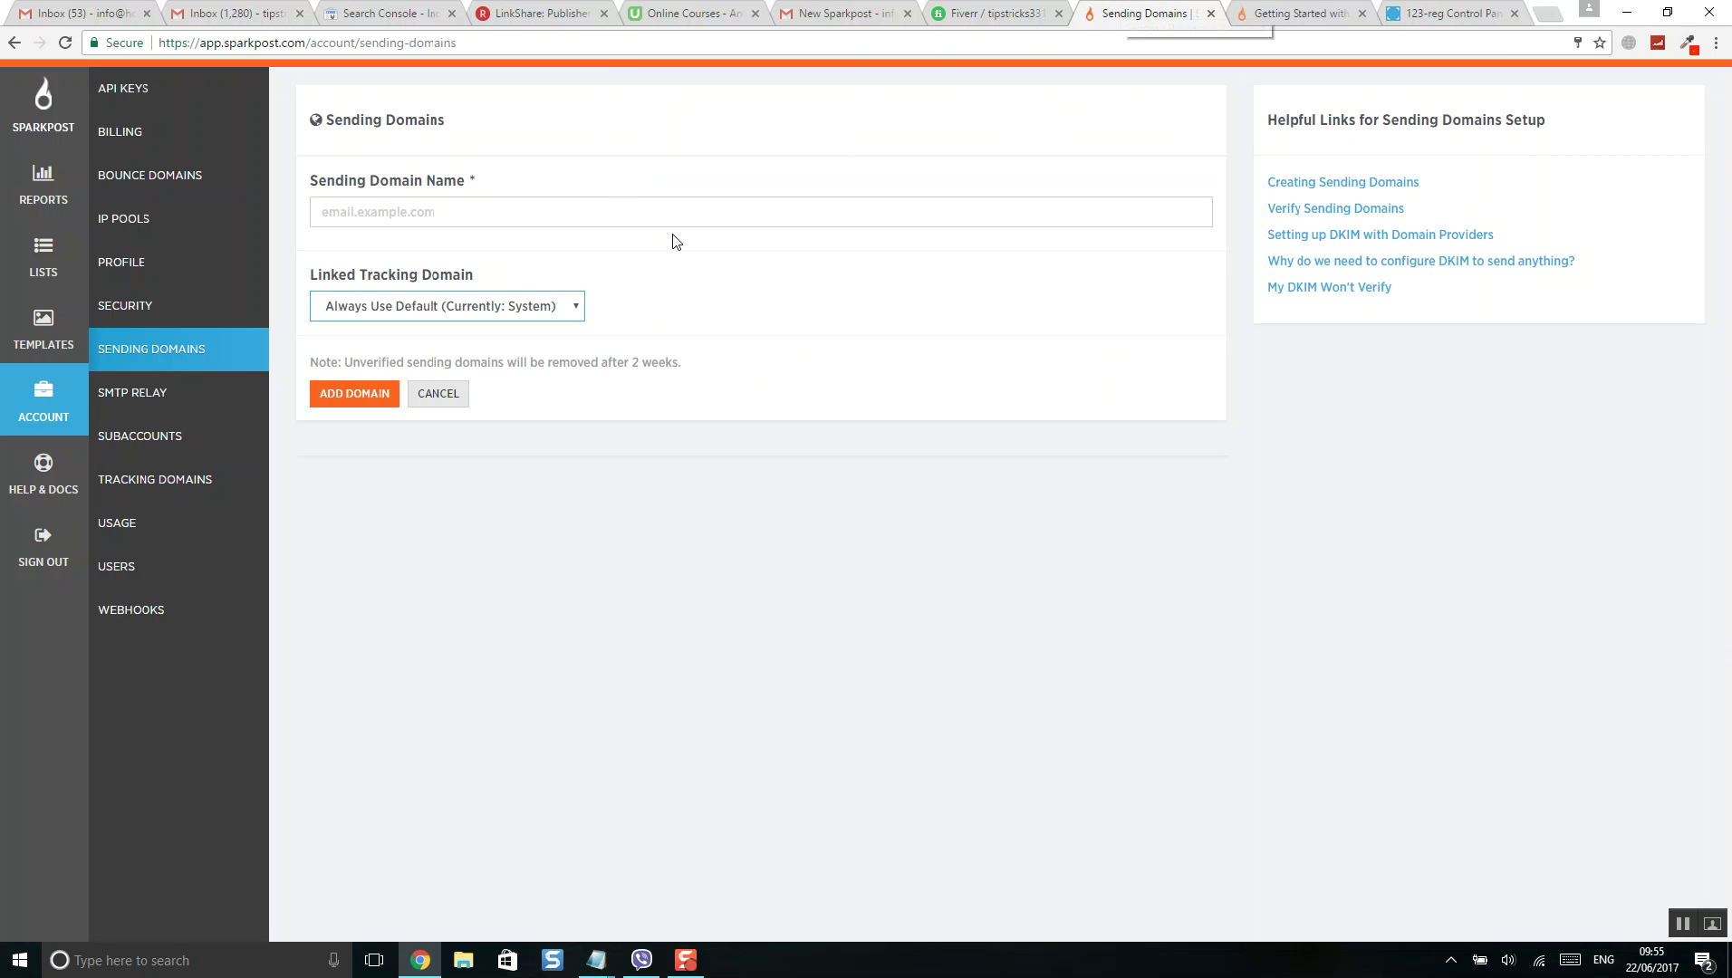
right_click(434, 219)
click(480, 328)
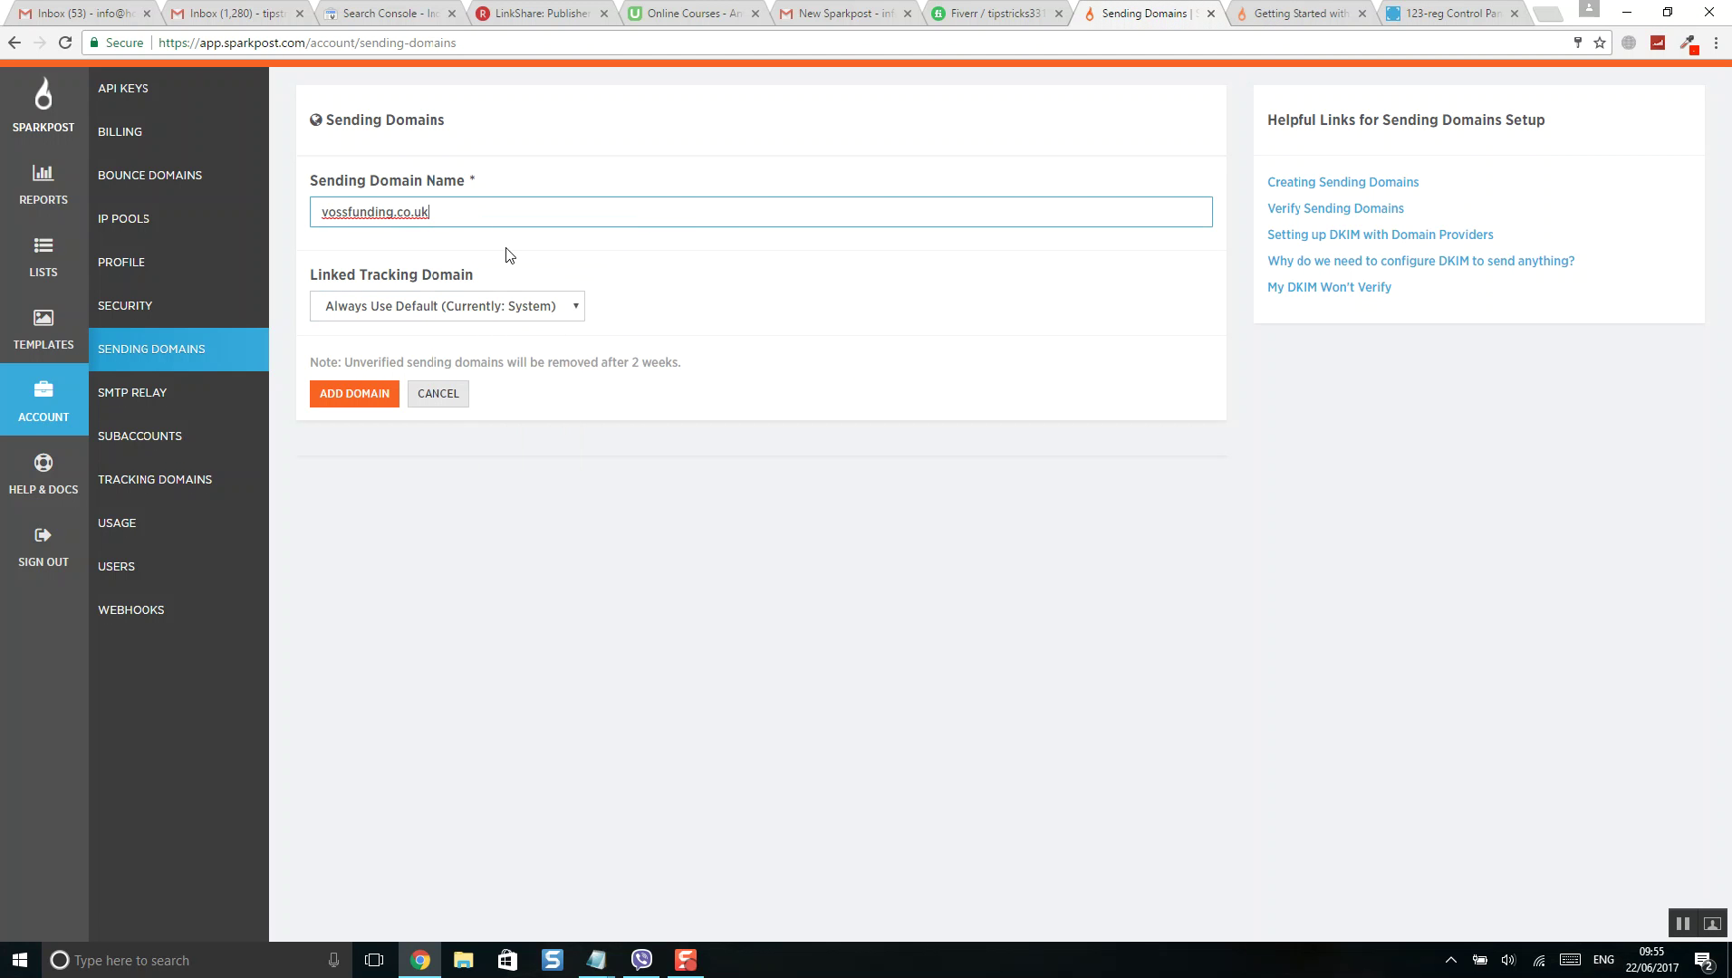
key(Tab)
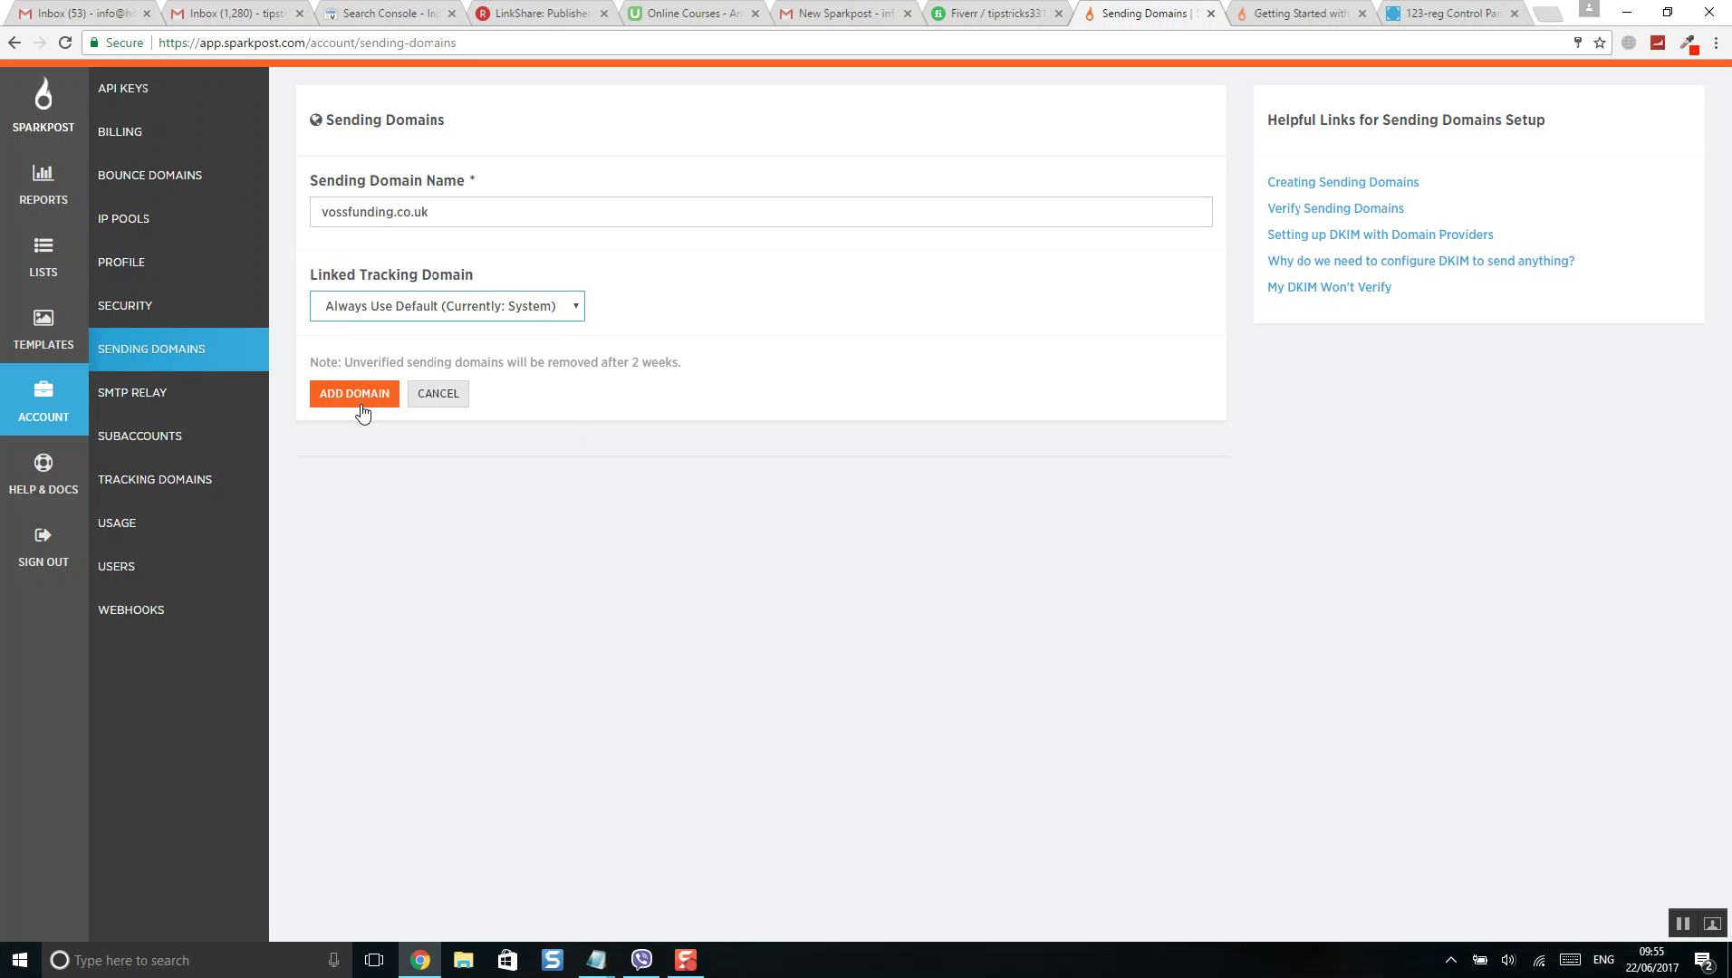
click(356, 399)
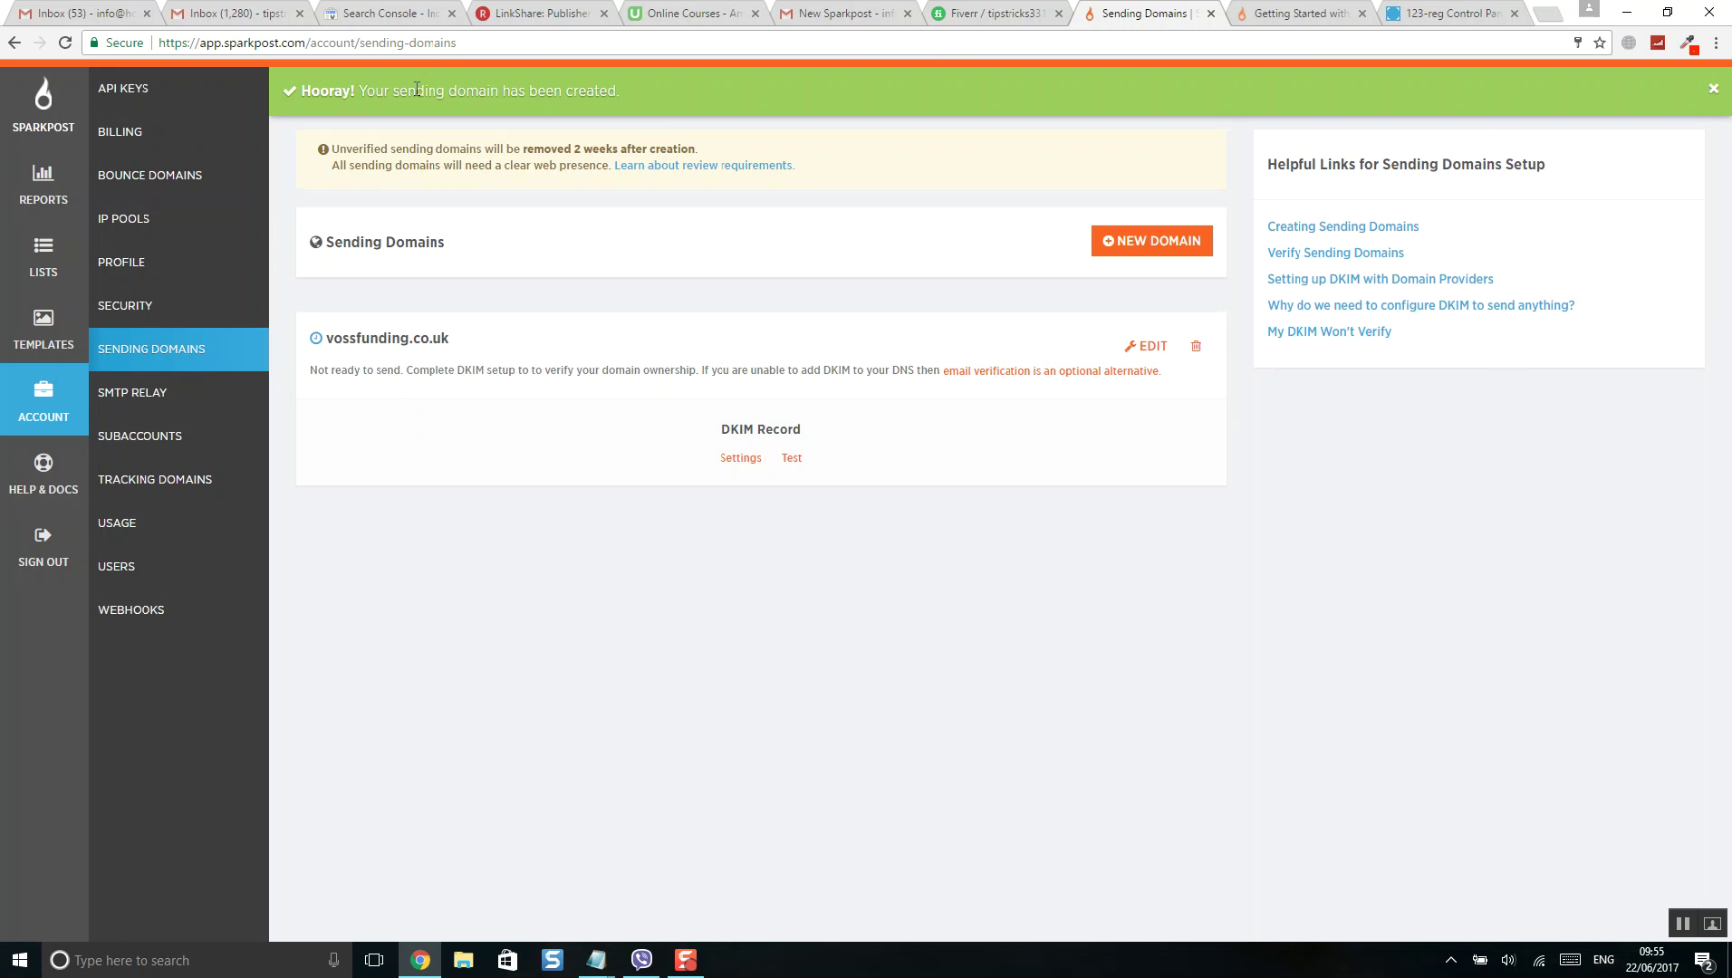
drag(436, 90, 729, 98)
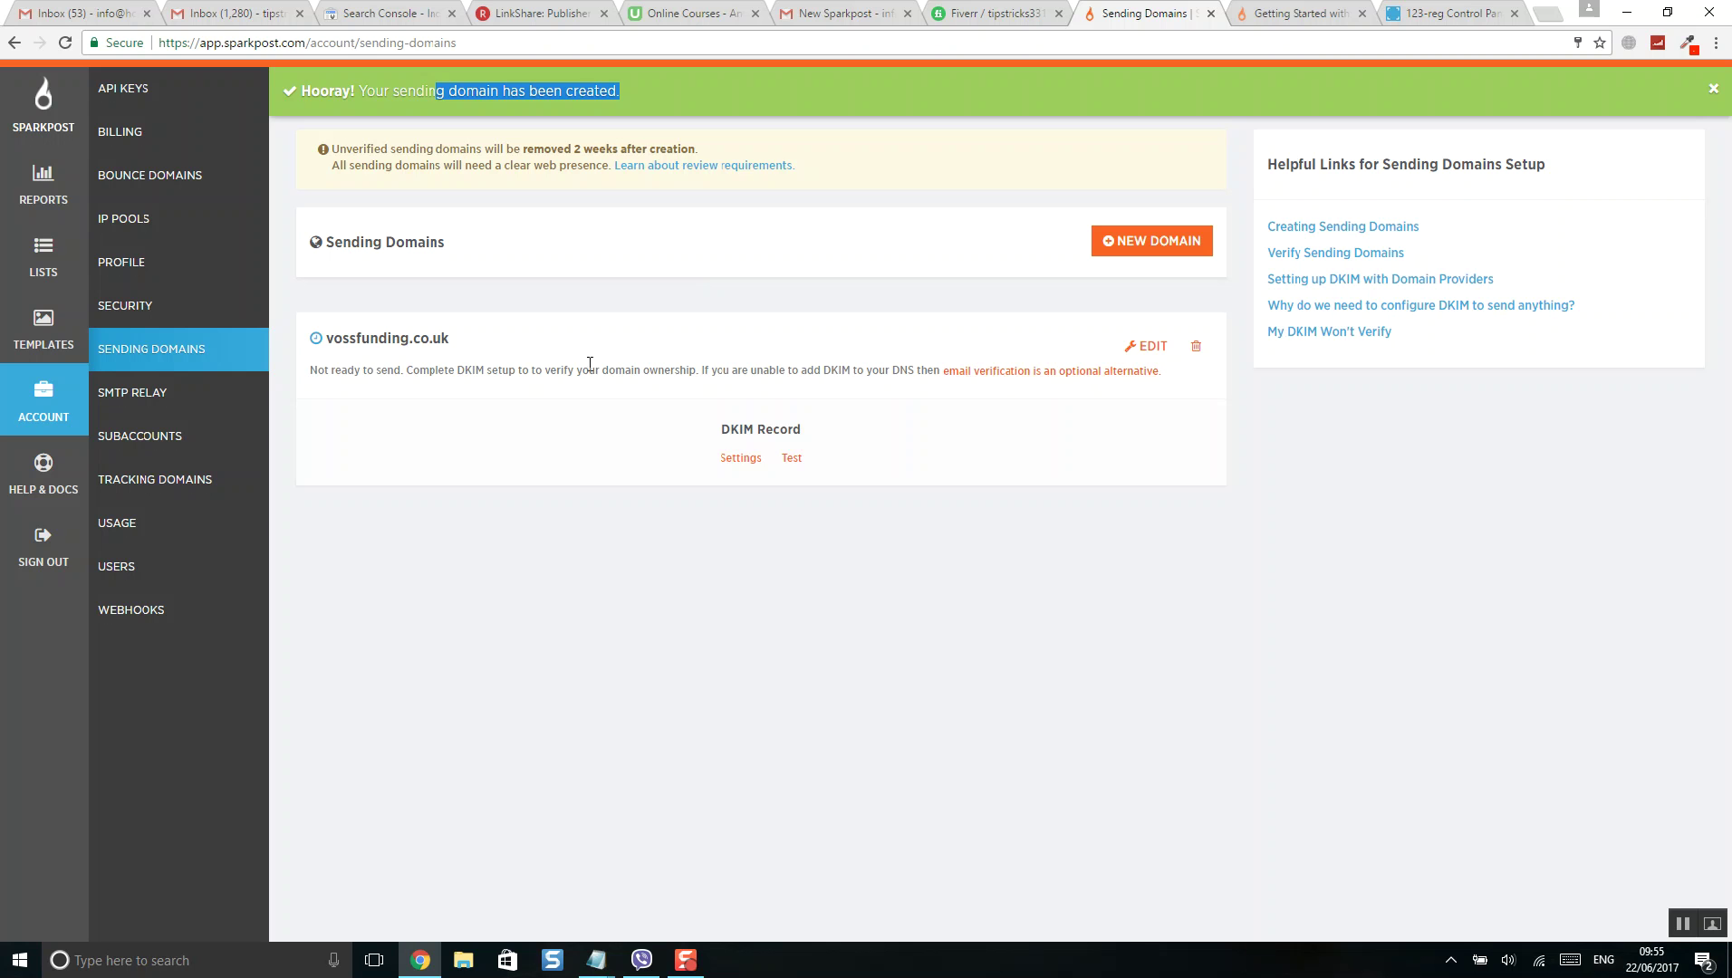
drag(365, 375, 658, 377)
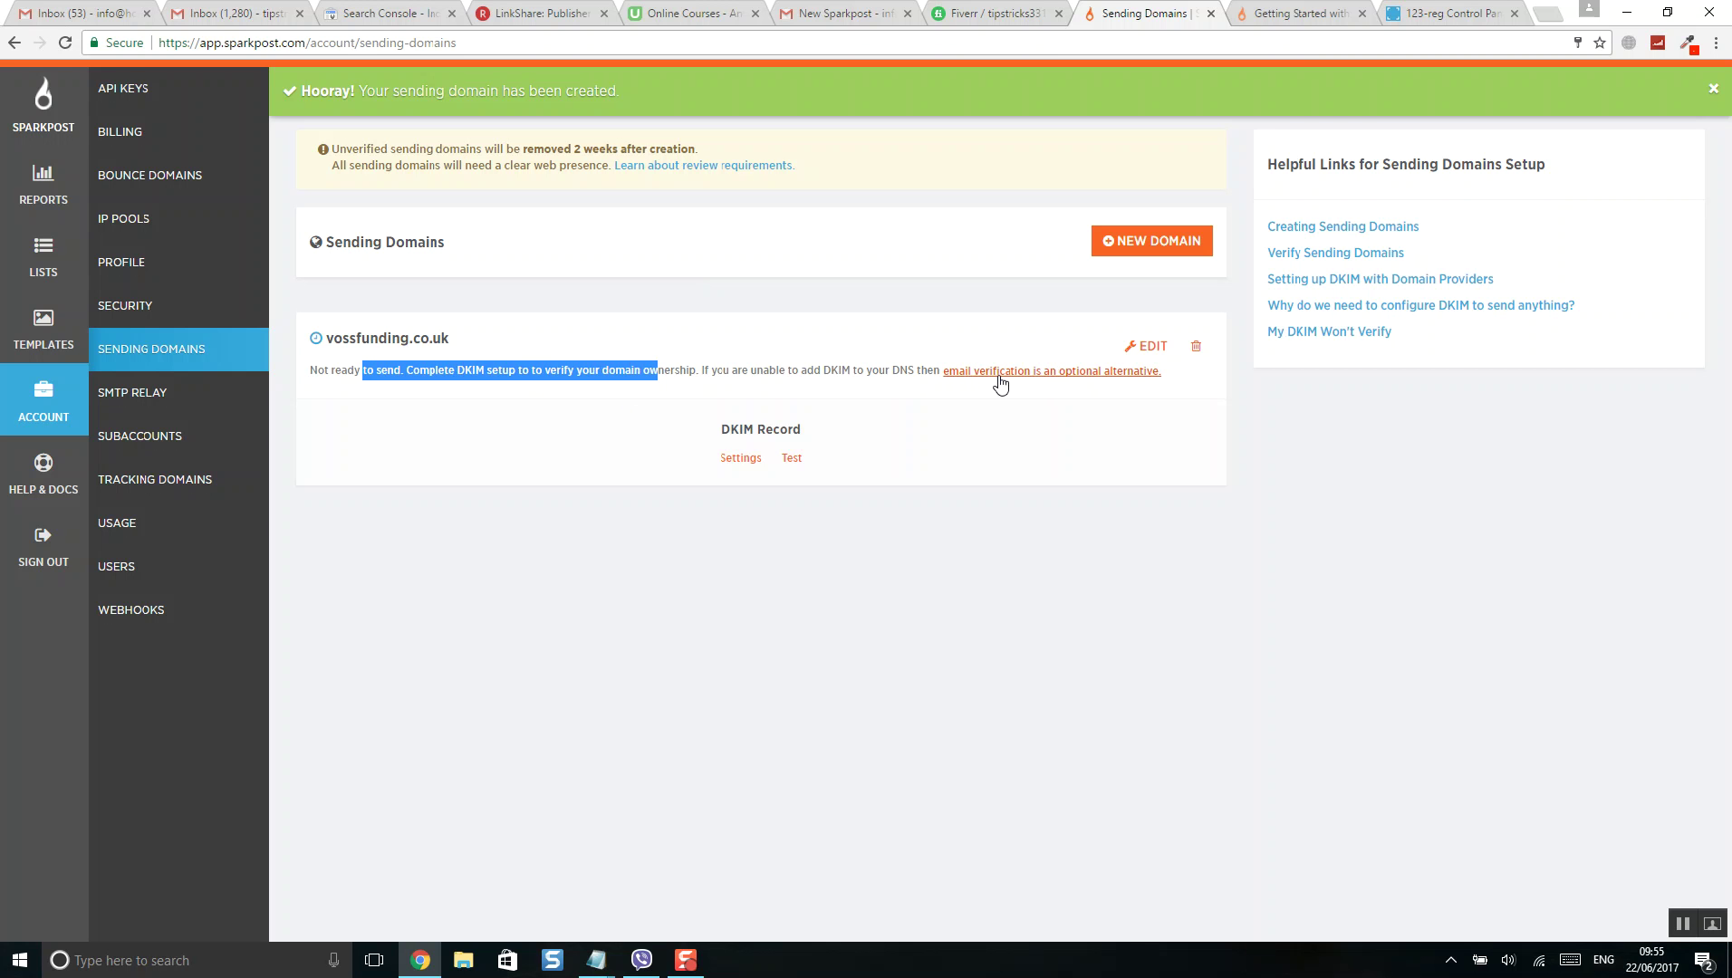
click(1694, 933)
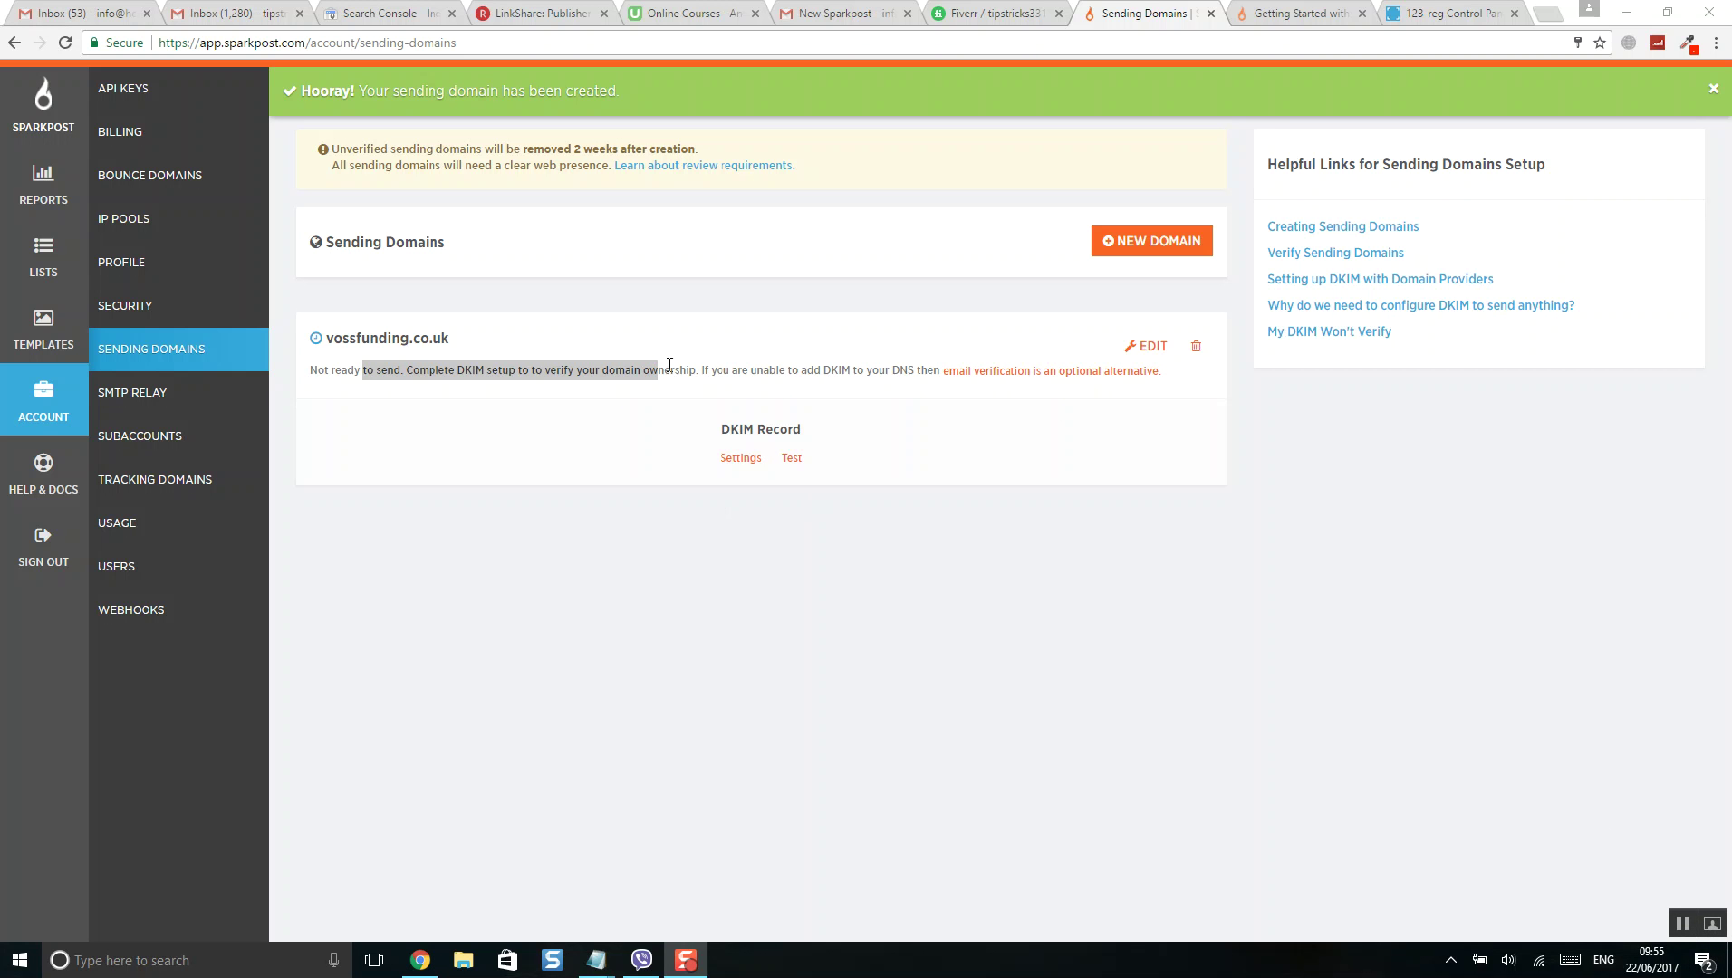
- Display the DKIM record's hostname, TXT type and value for vossfunding.co.uk
click(744, 462)
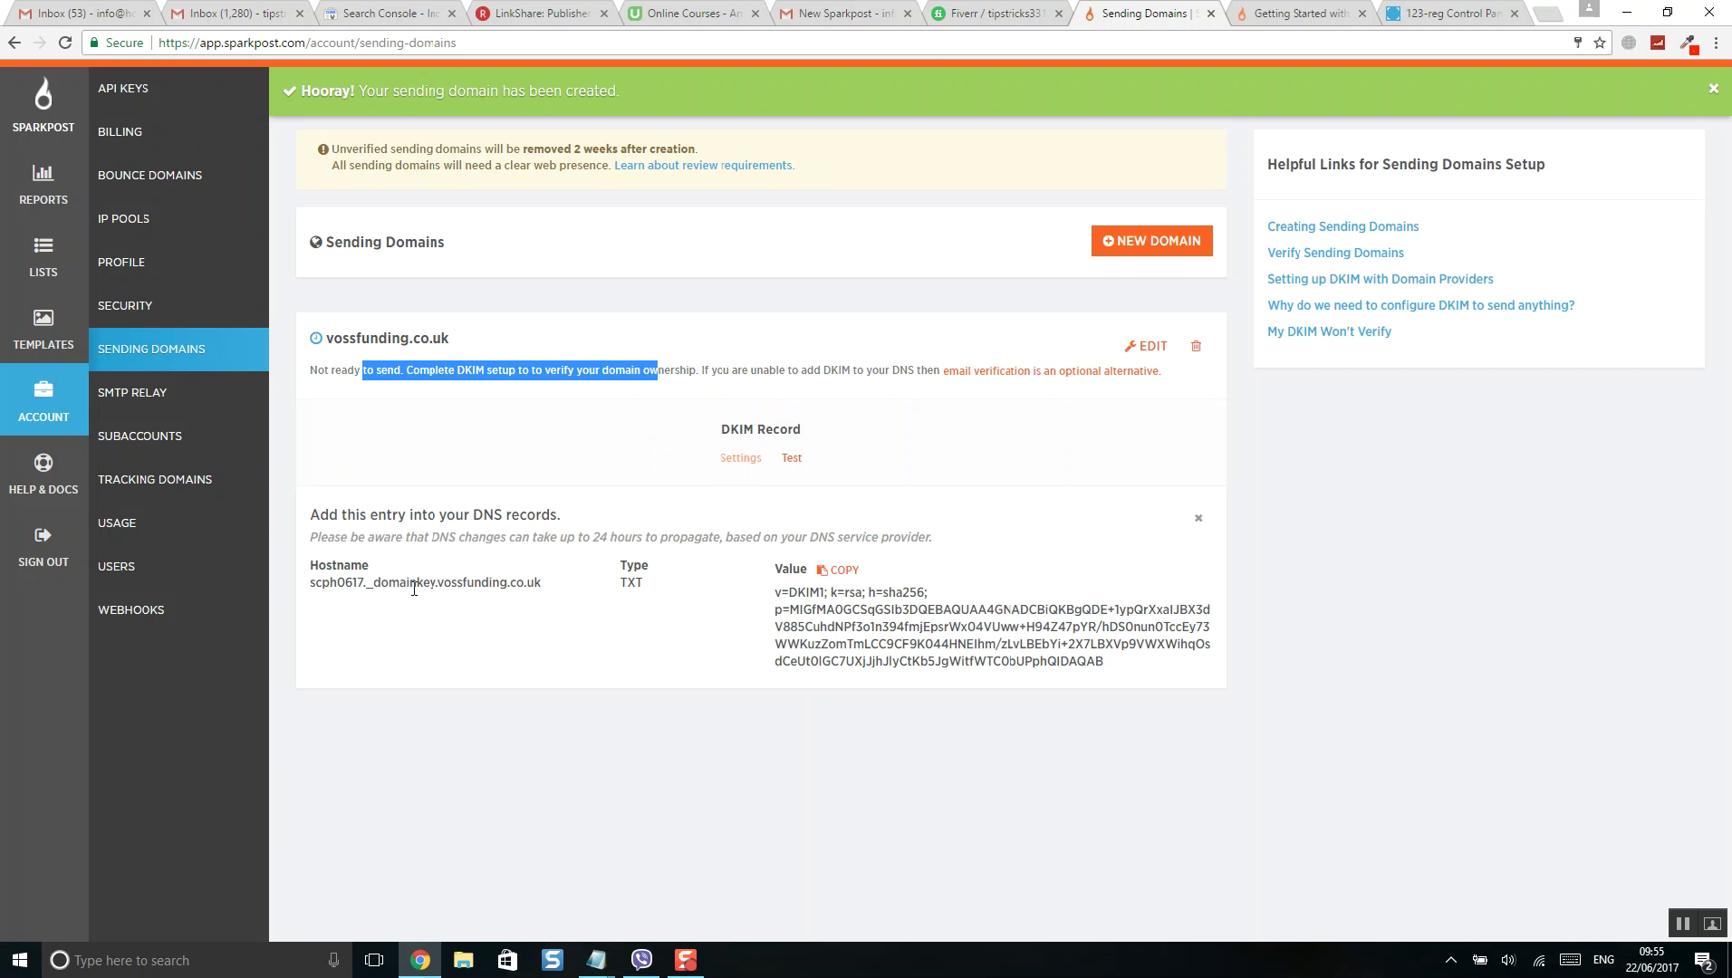
drag(312, 583, 1096, 645)
click(935, 728)
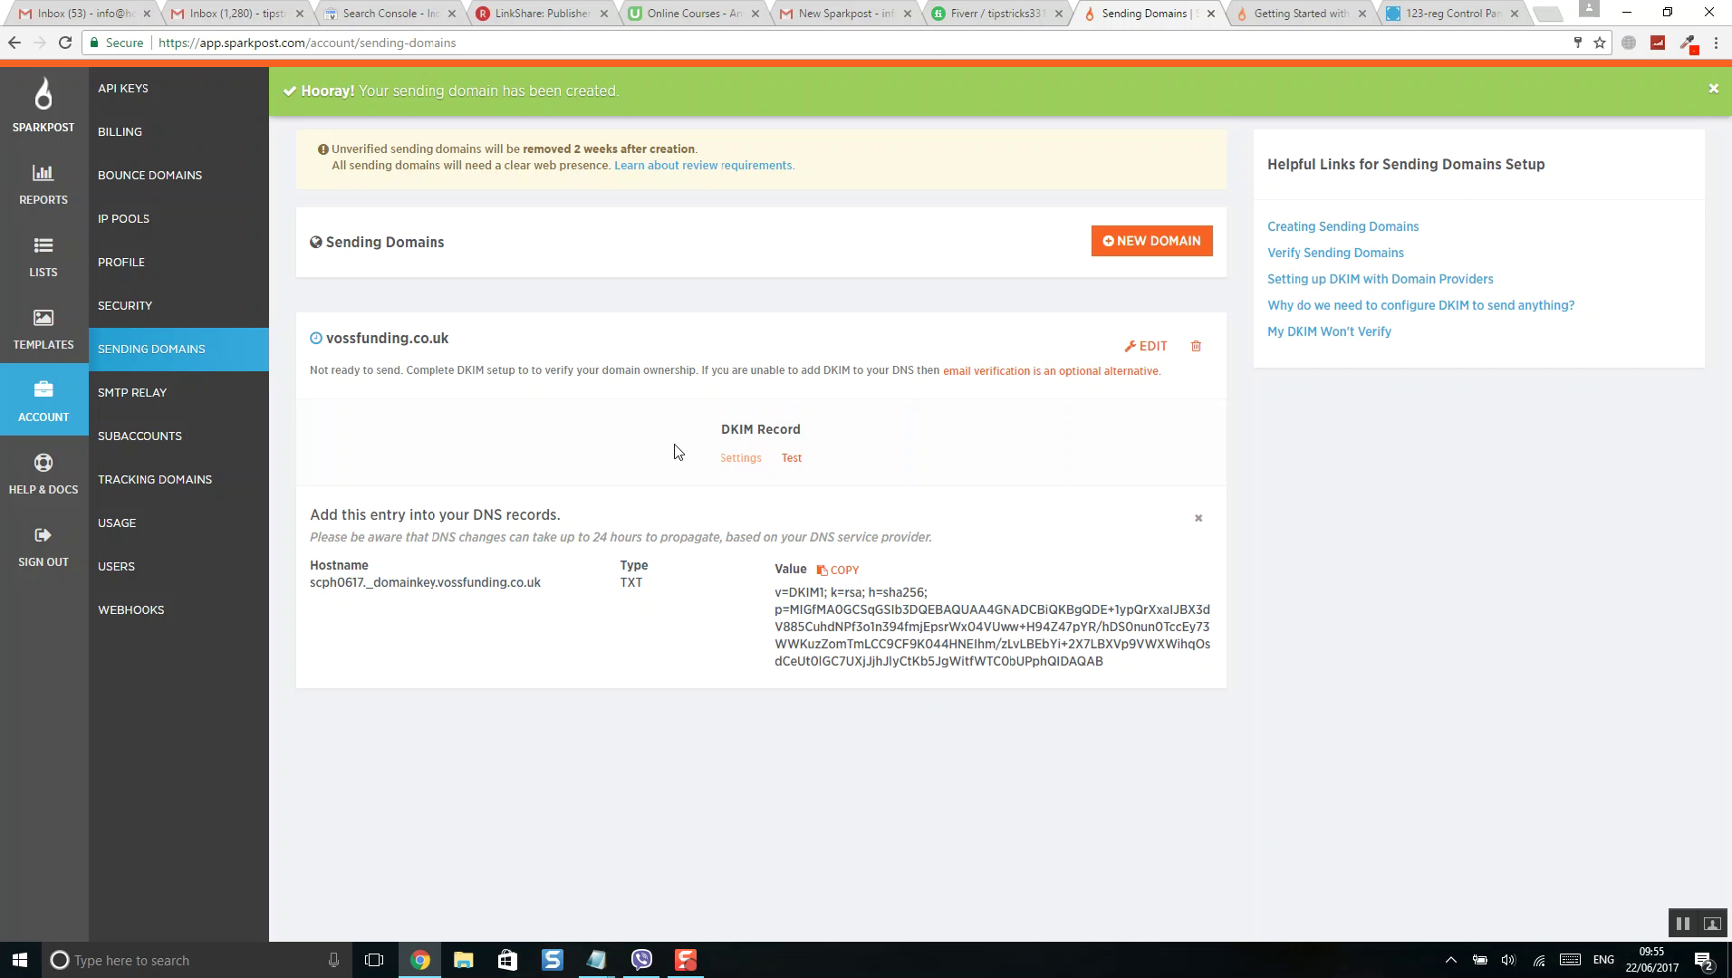
key(XF86AudioLowerVolume)
click(1447, 12)
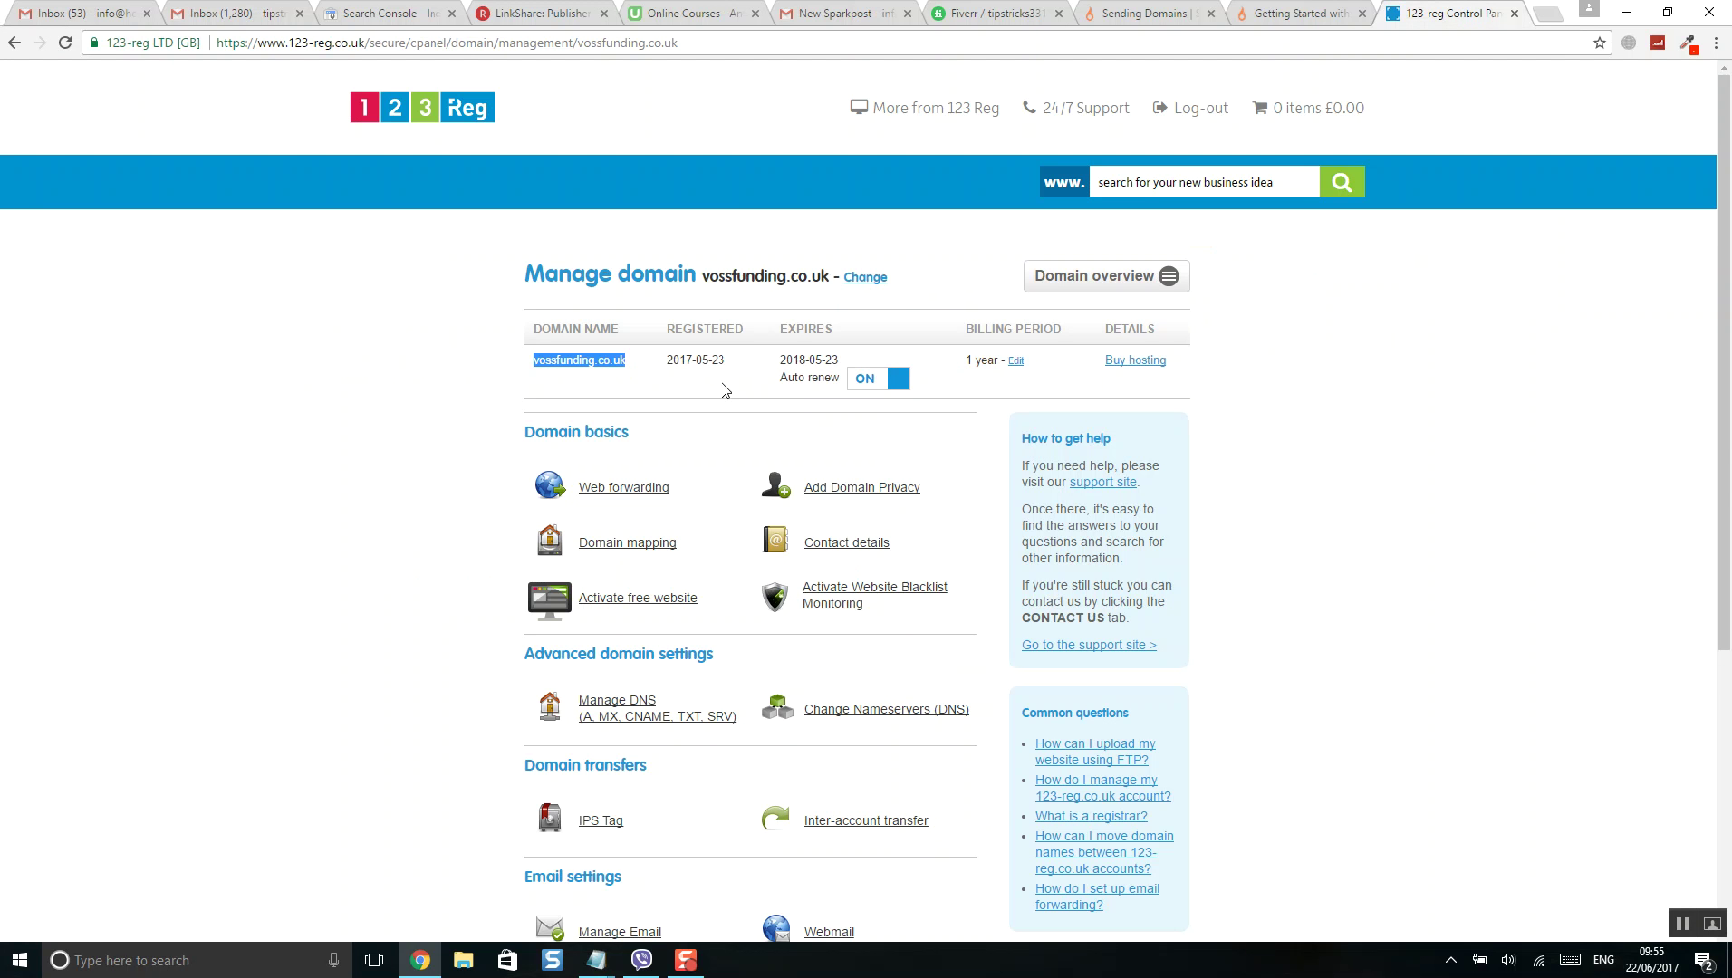
- Open Manage DNS for vossfunding.co.uk in 123-reg and show the Advanced DNS records table
scroll(689, 512, down, 1)
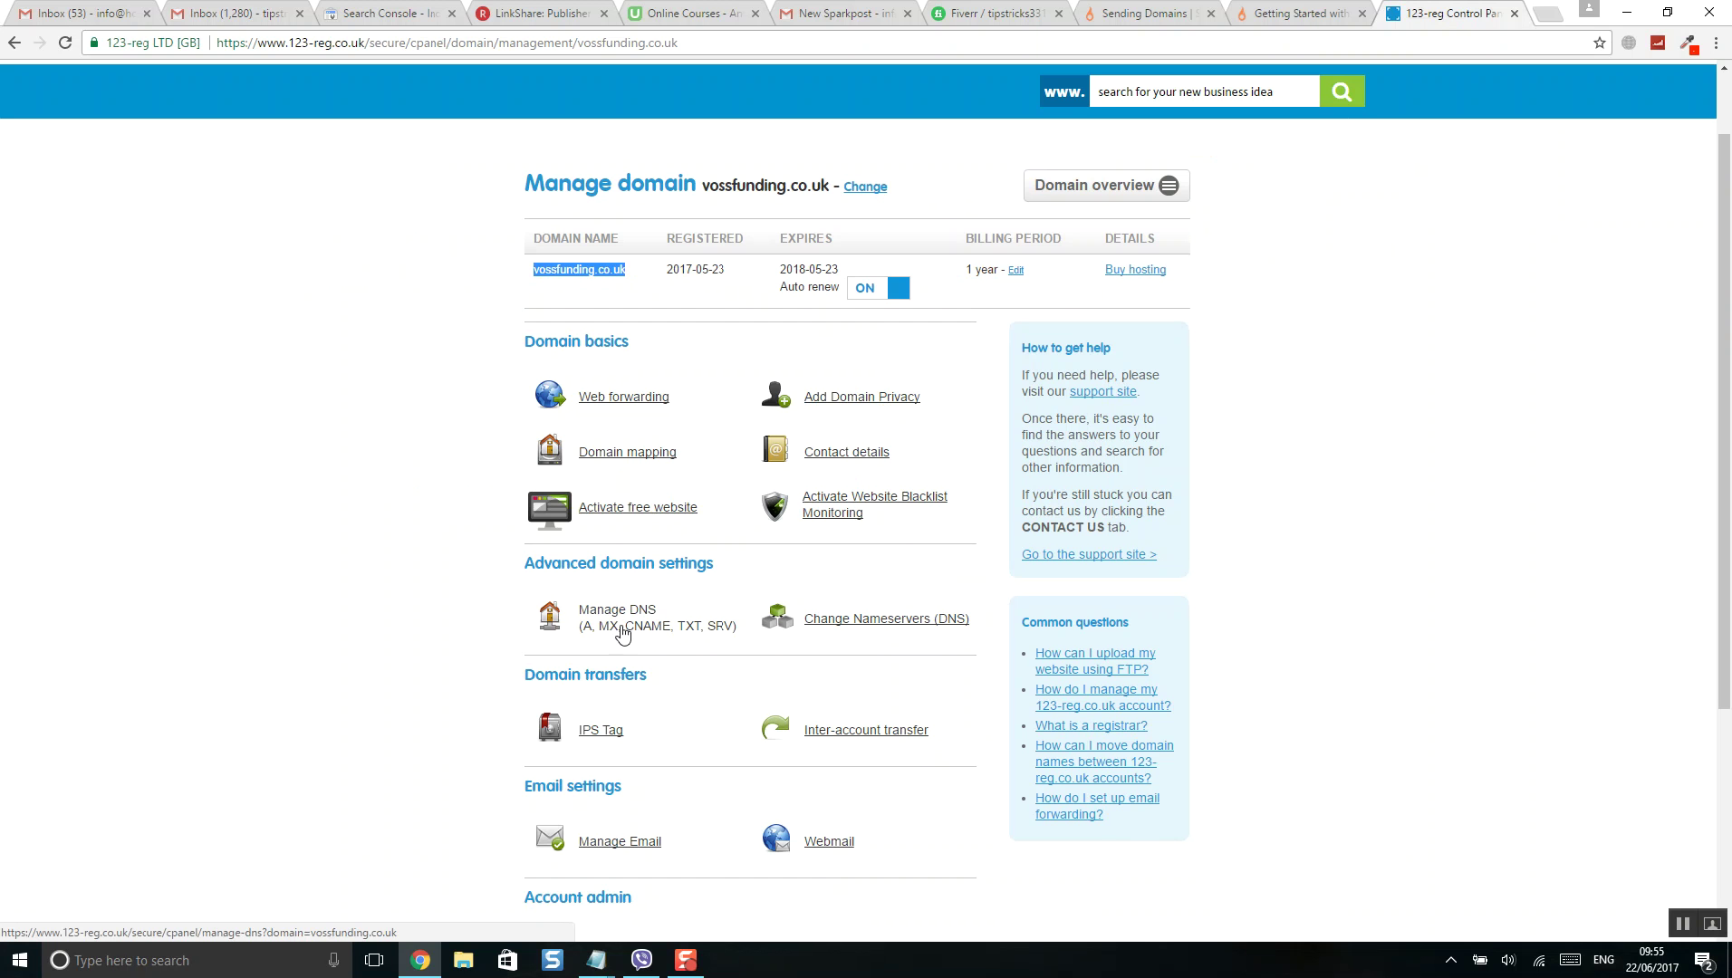
click(622, 625)
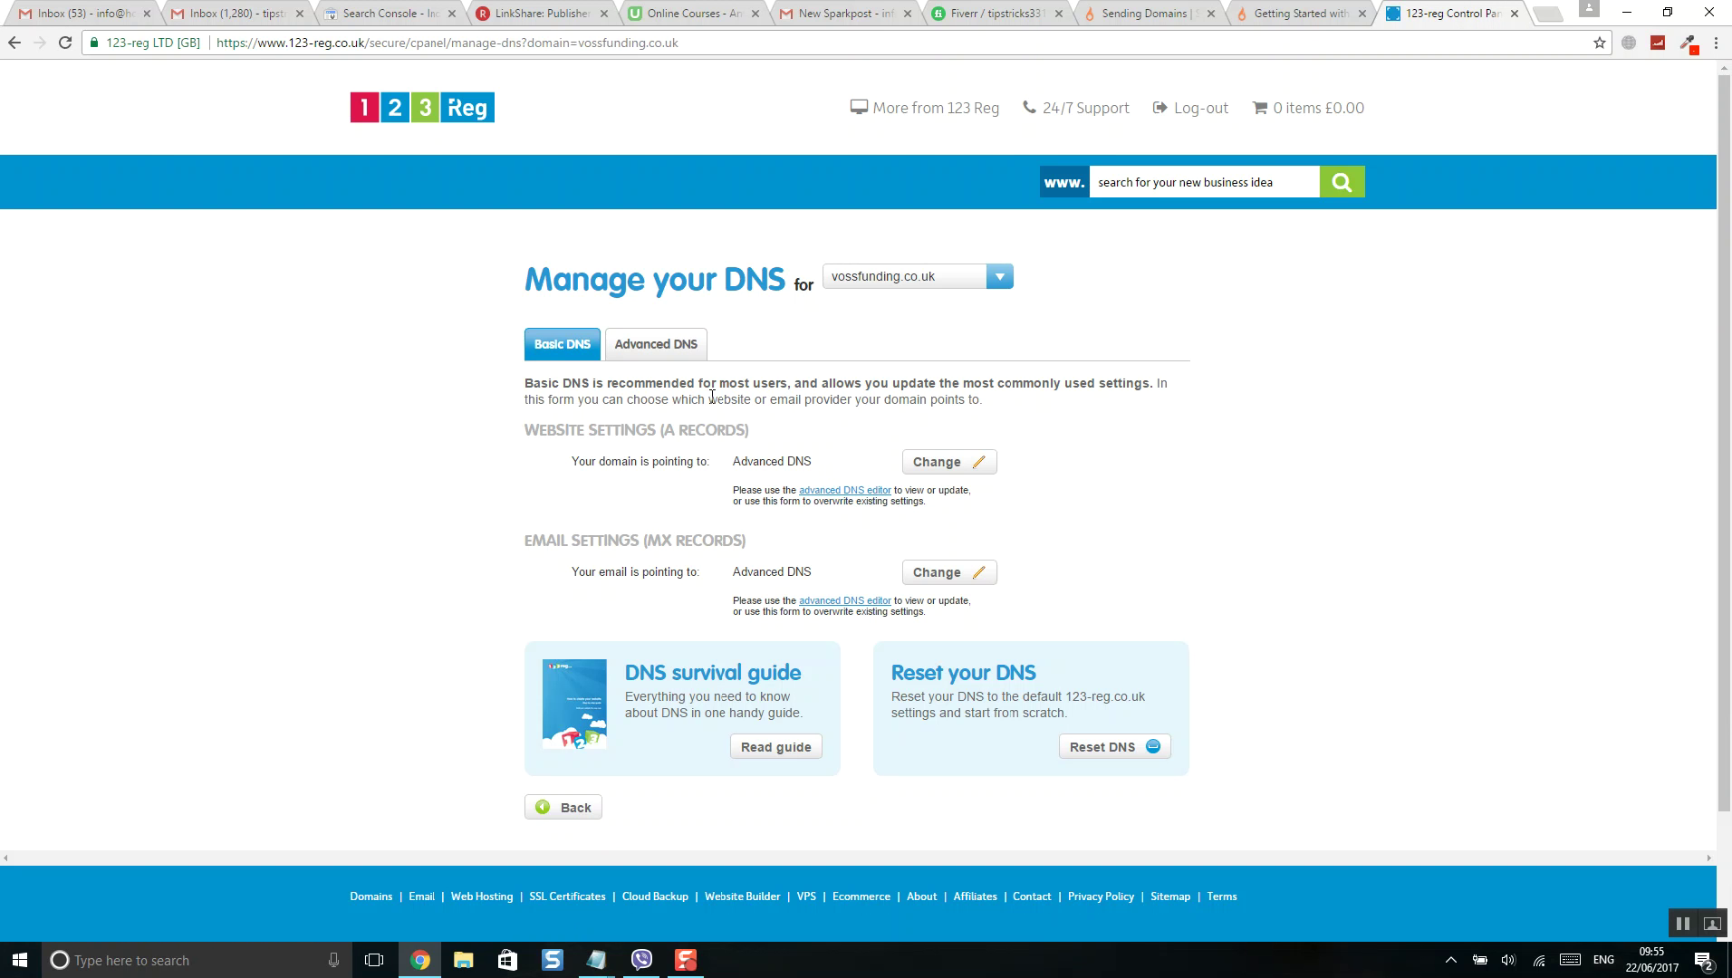
scroll(712, 397, down, 1)
click(668, 265)
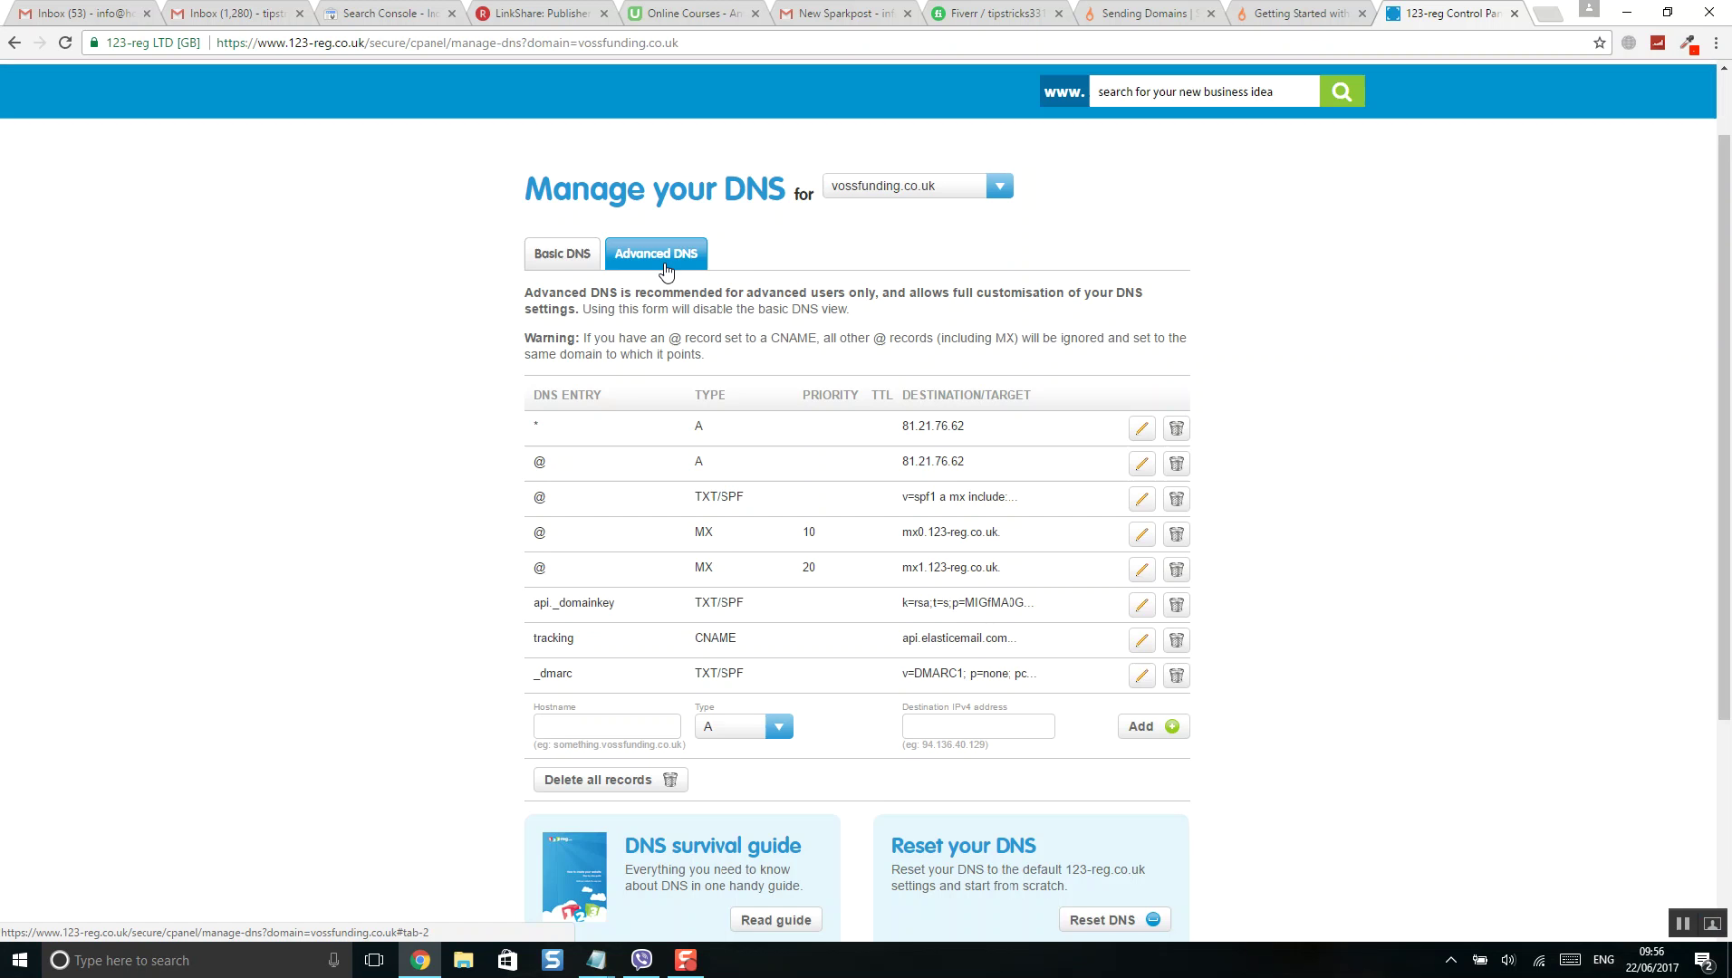
scroll(936, 347, down, 1)
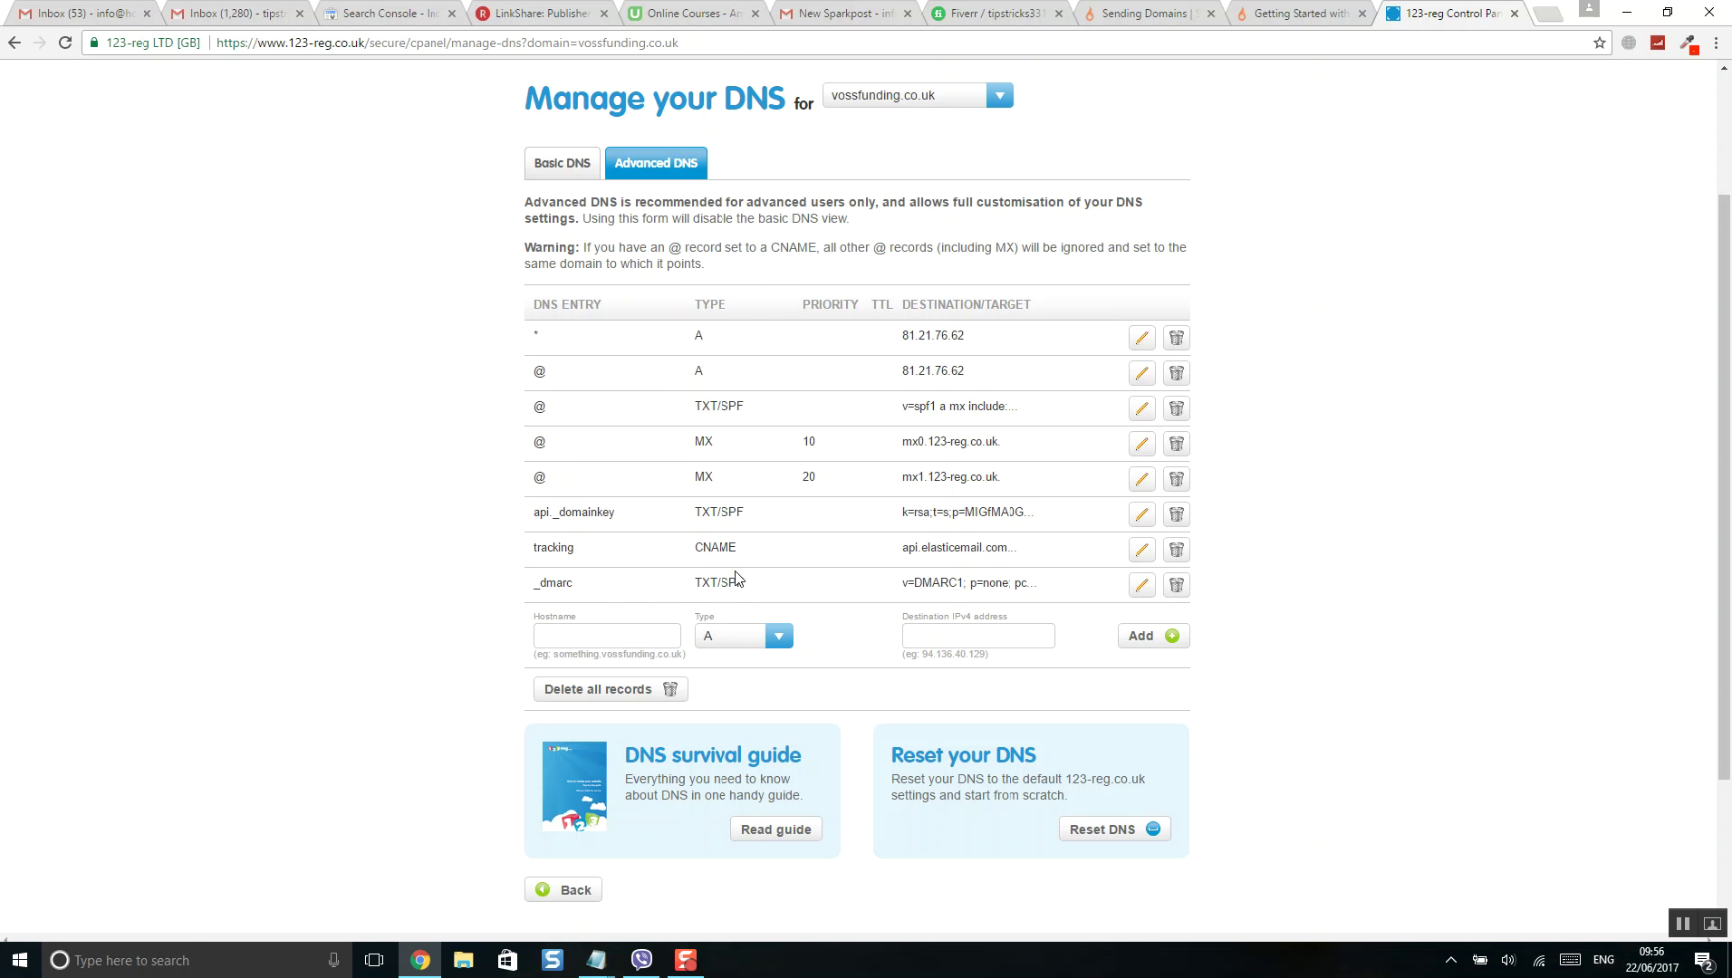
click(1286, 13)
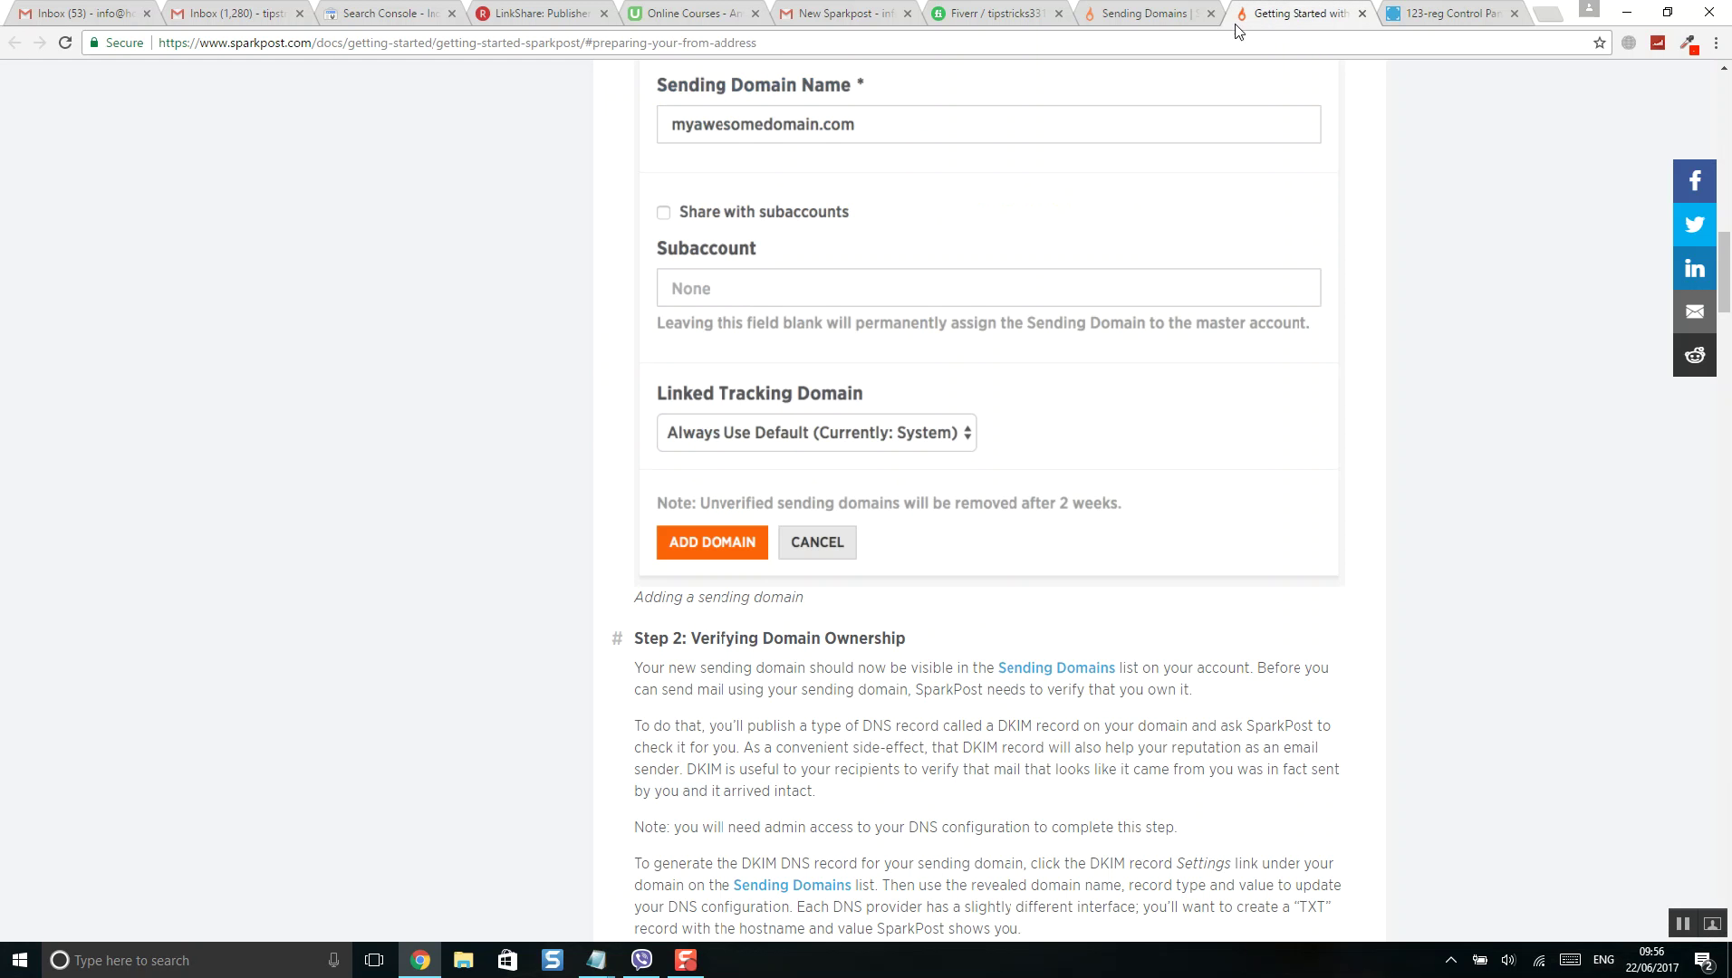
- Copy the DKIM hostname scph0617._domainkey into a new 123-reg record of type TXT/SPF
click(1163, 18)
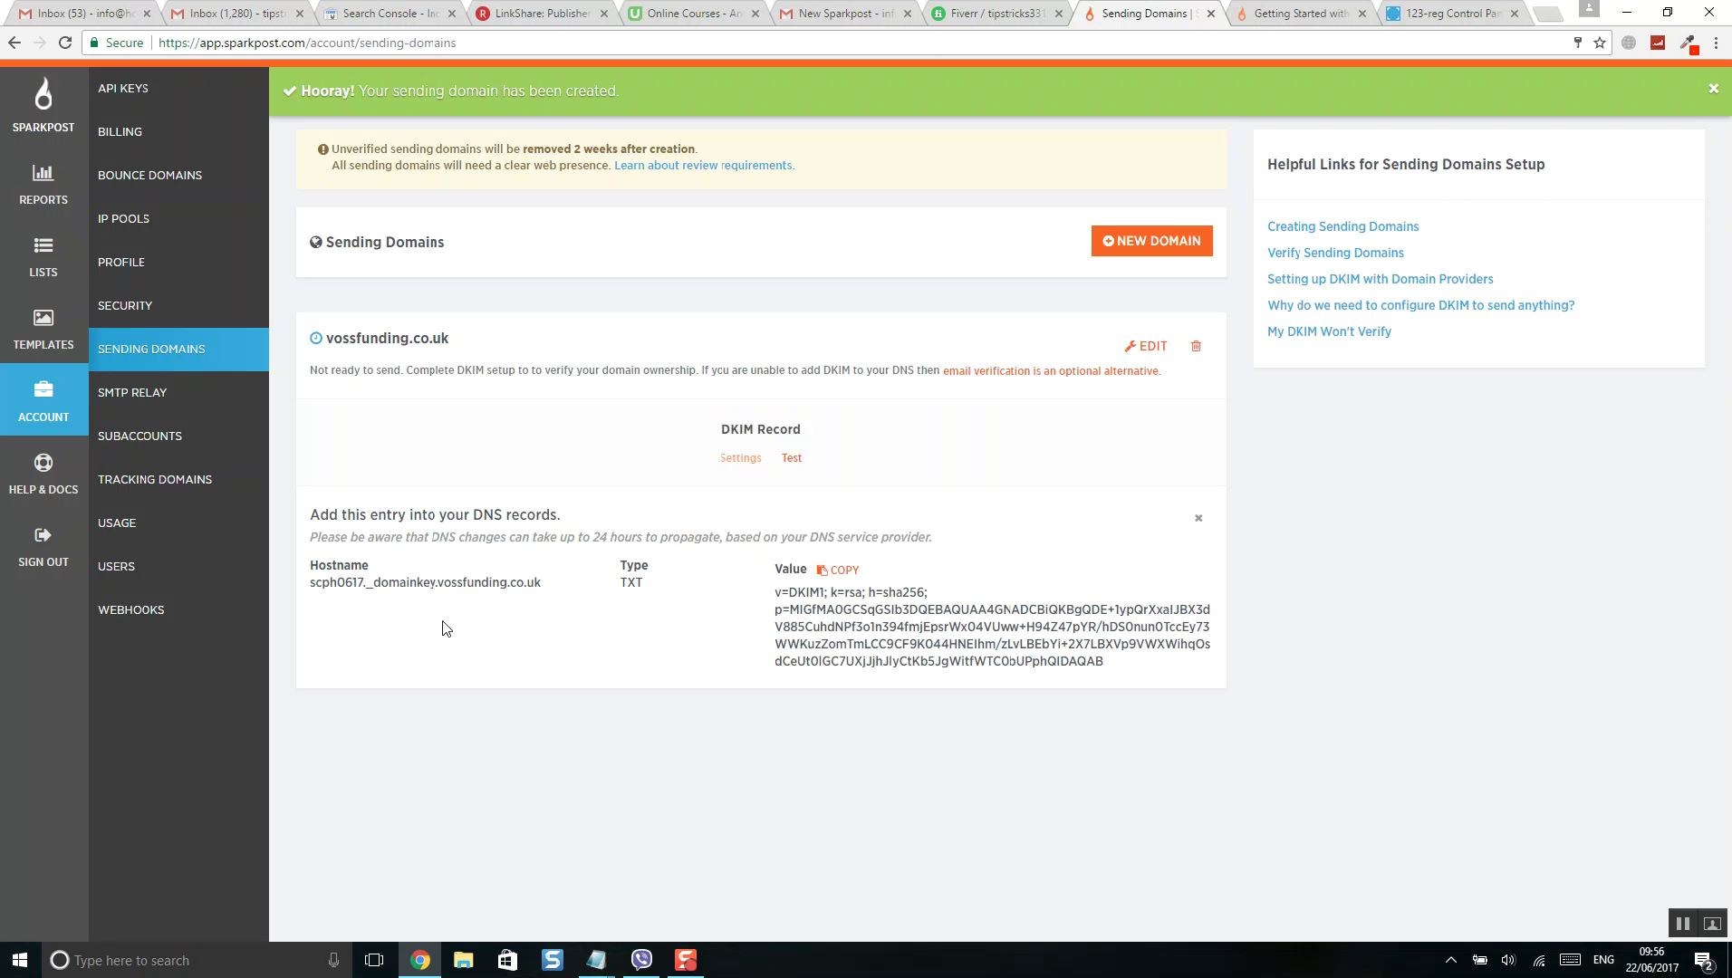
drag(543, 583, 313, 594)
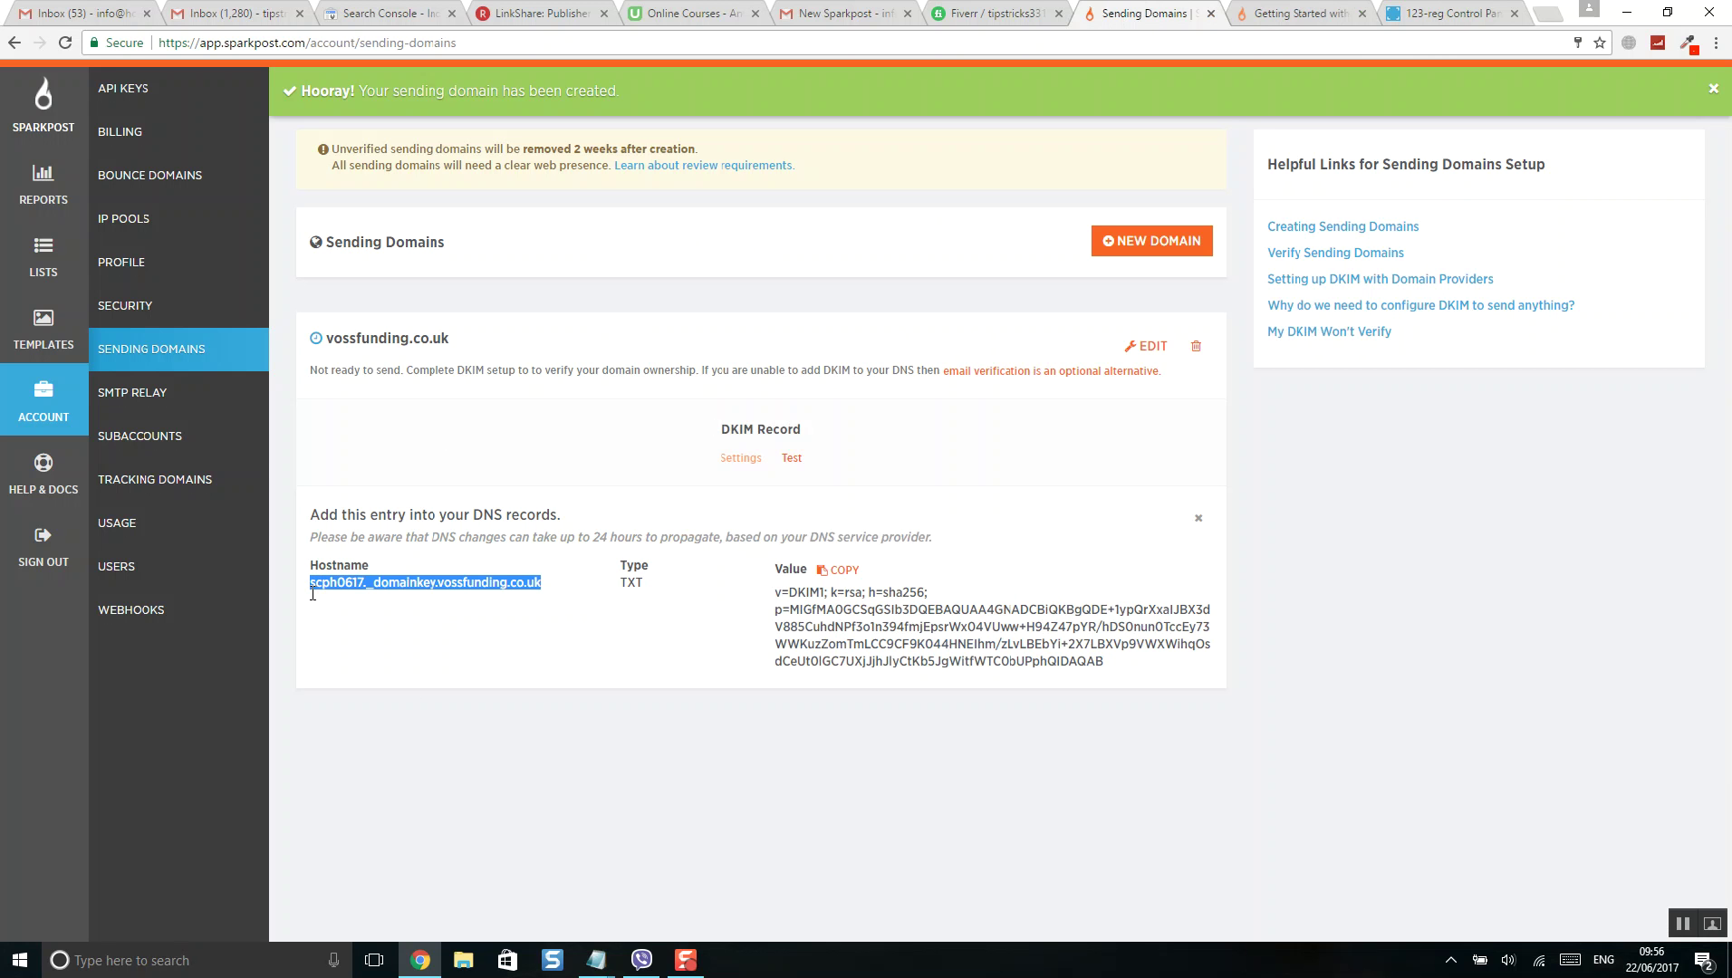
right_click(355, 575)
click(373, 600)
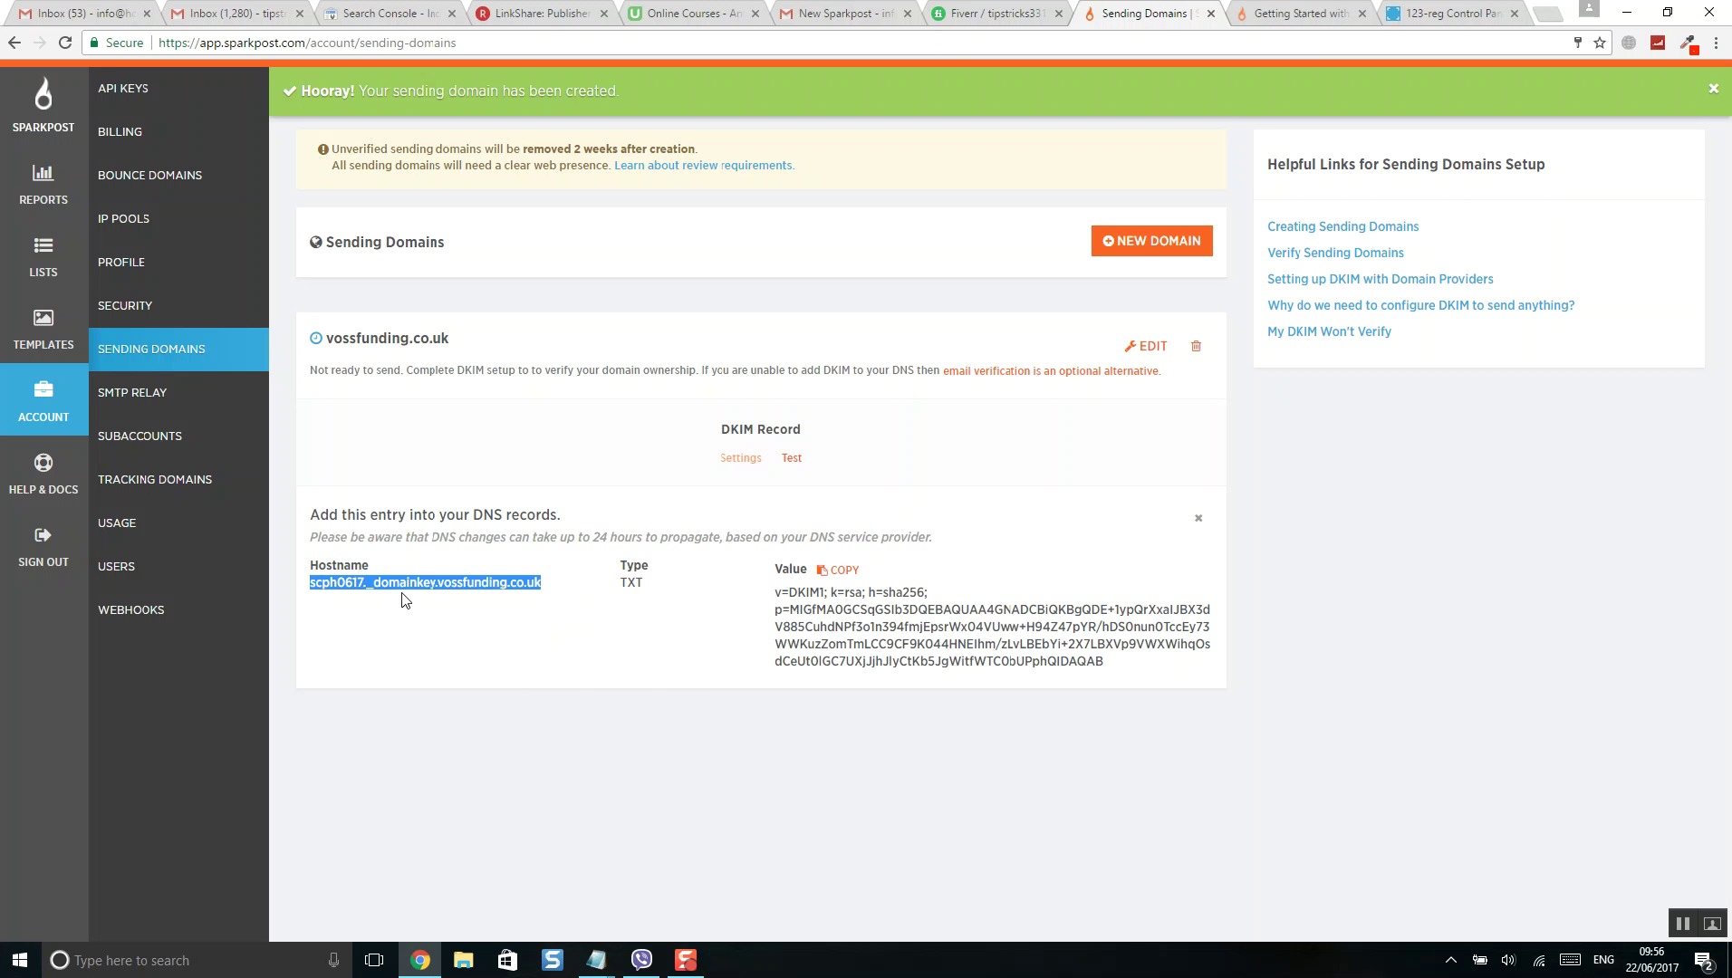
click(1455, 16)
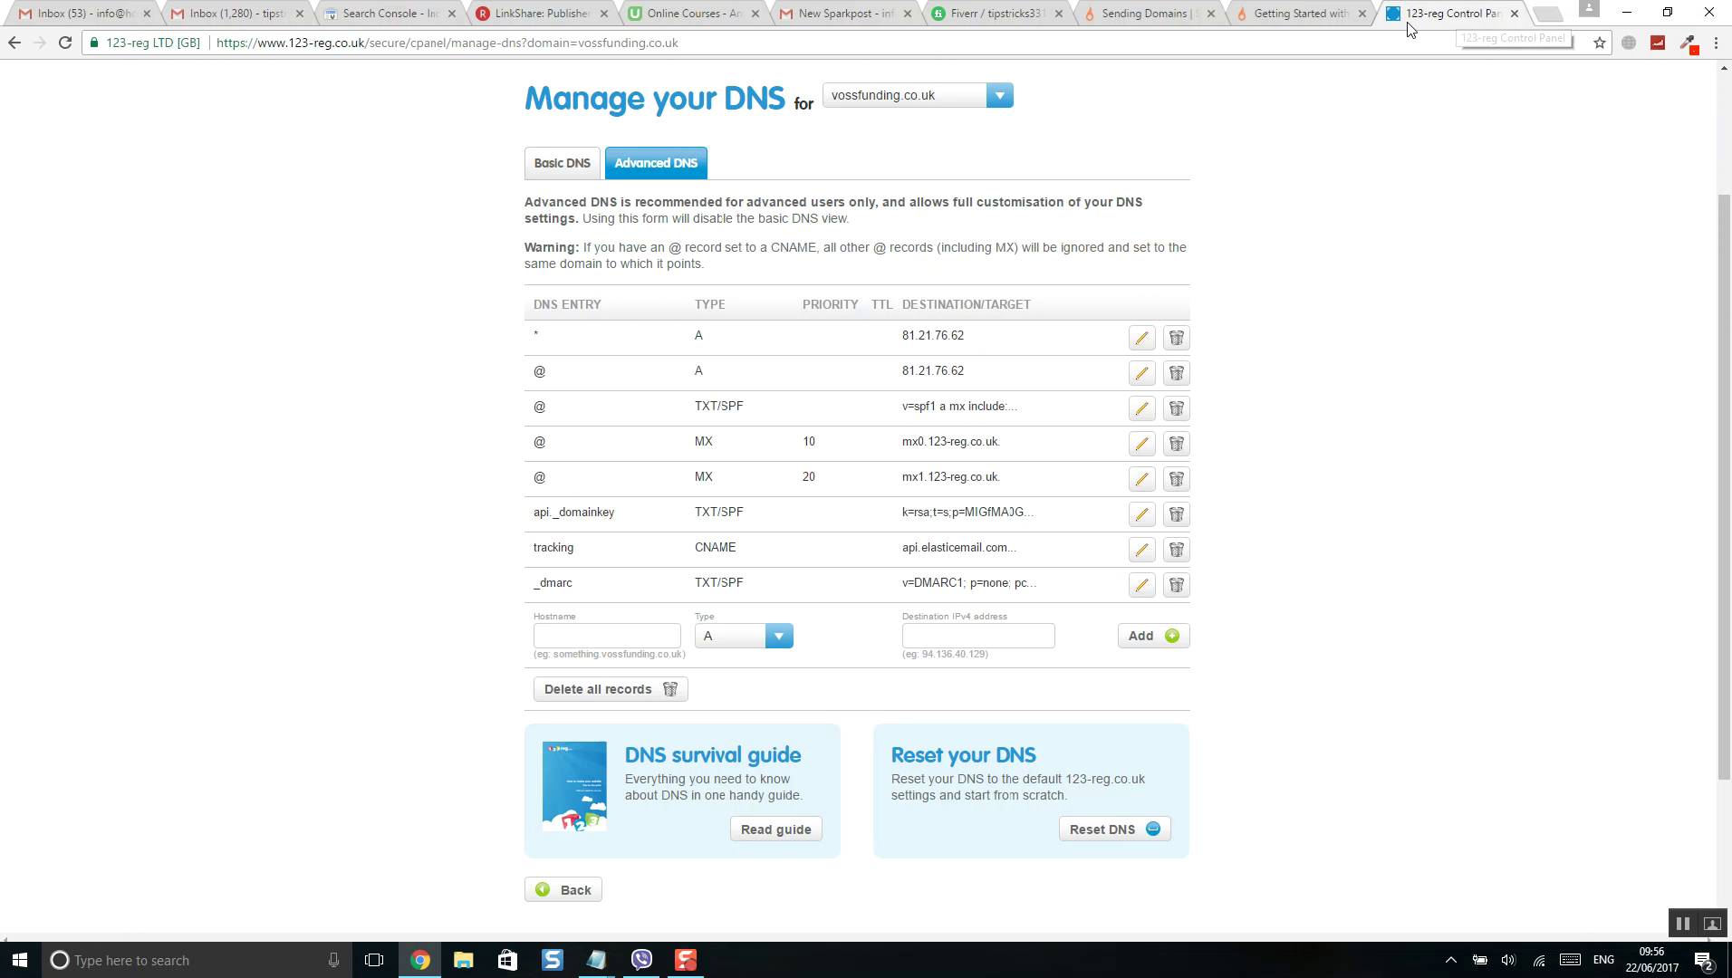
right_click(627, 636)
click(660, 750)
click(726, 647)
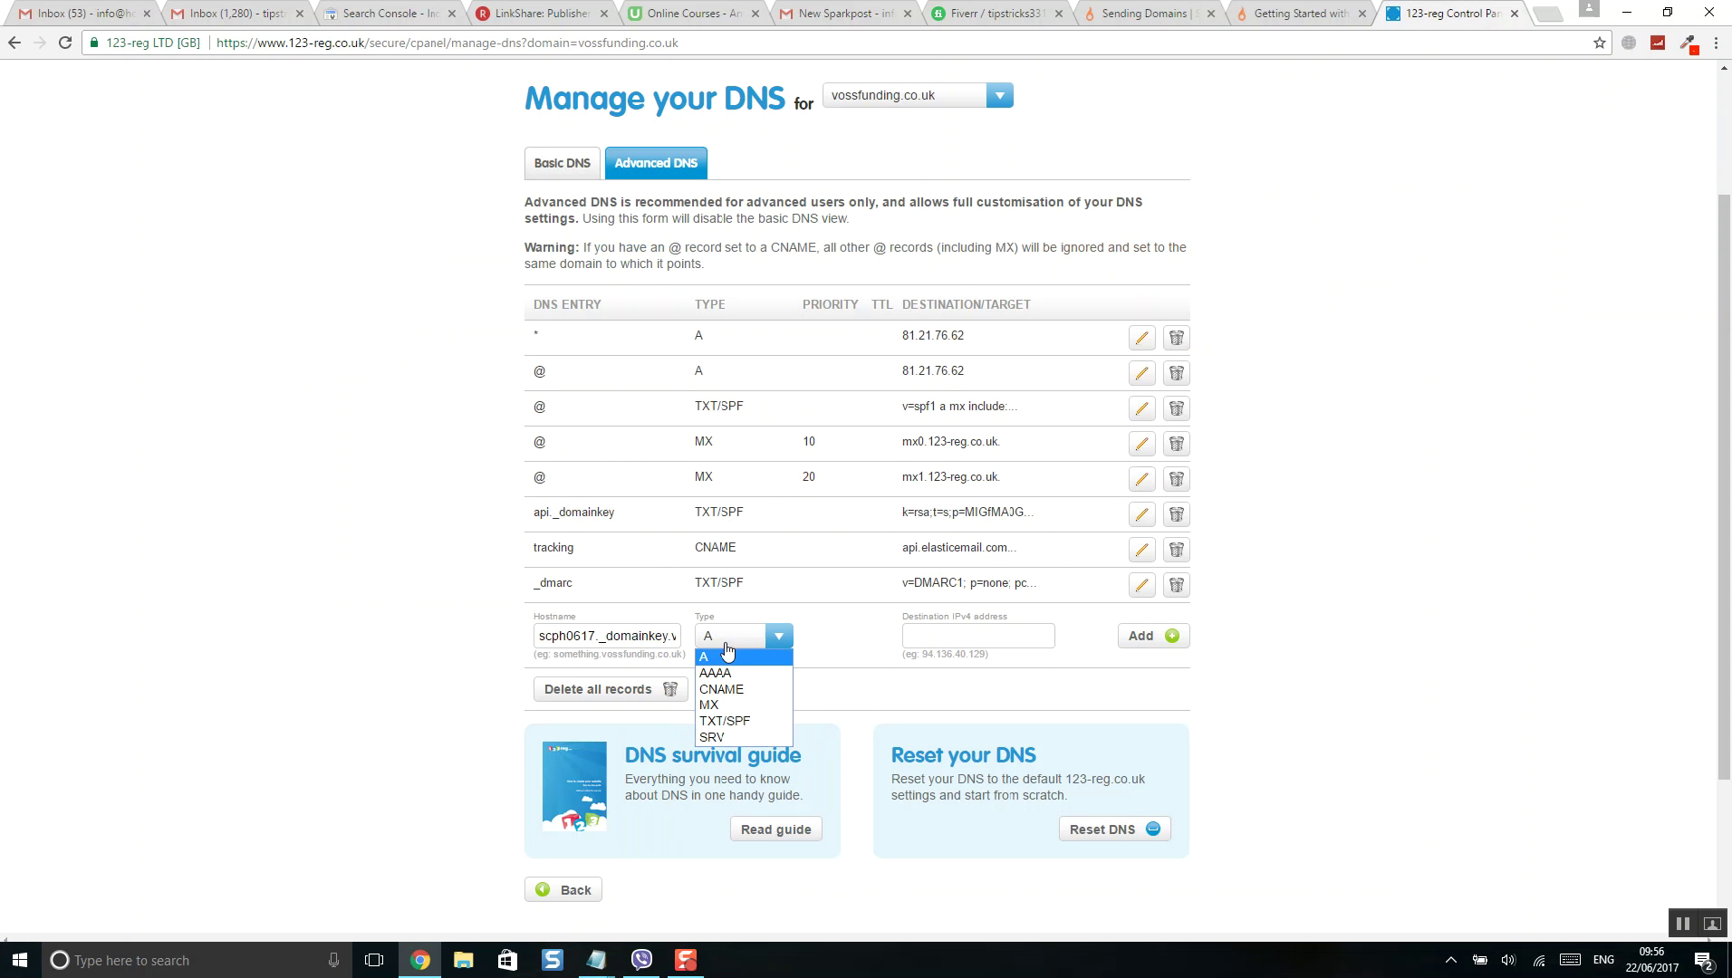
click(747, 722)
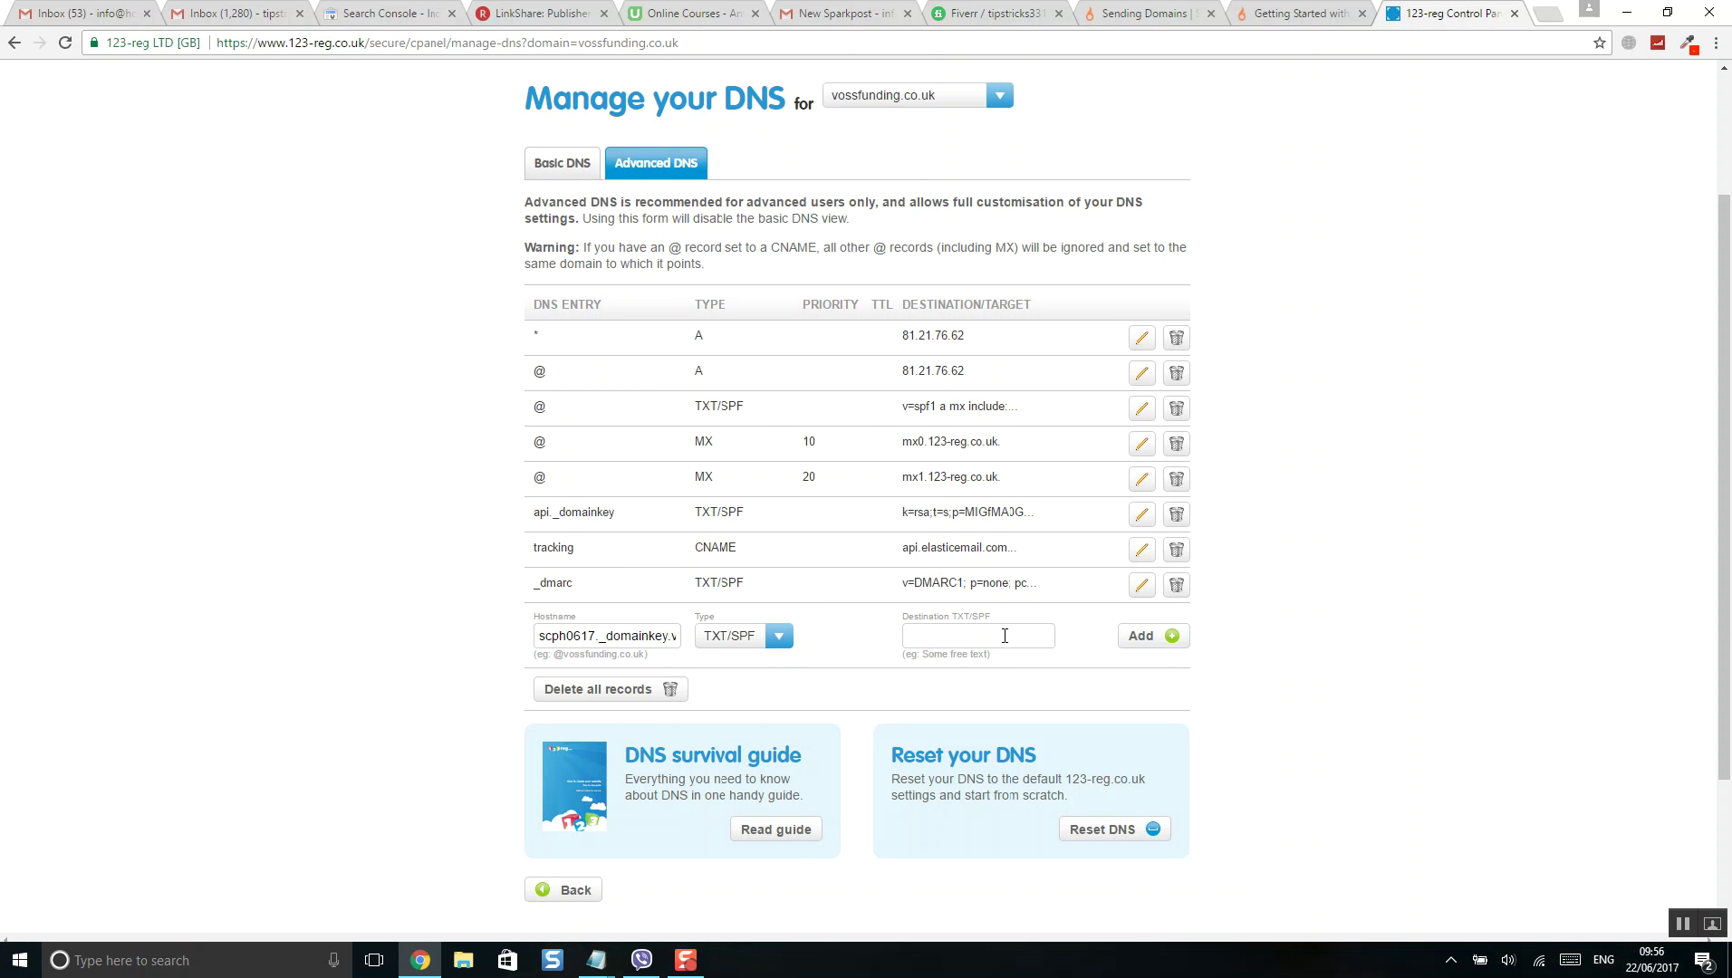
- Paste SparkPost's DKIM value as the record's destination and add the TXT/SPF record
click(1130, 13)
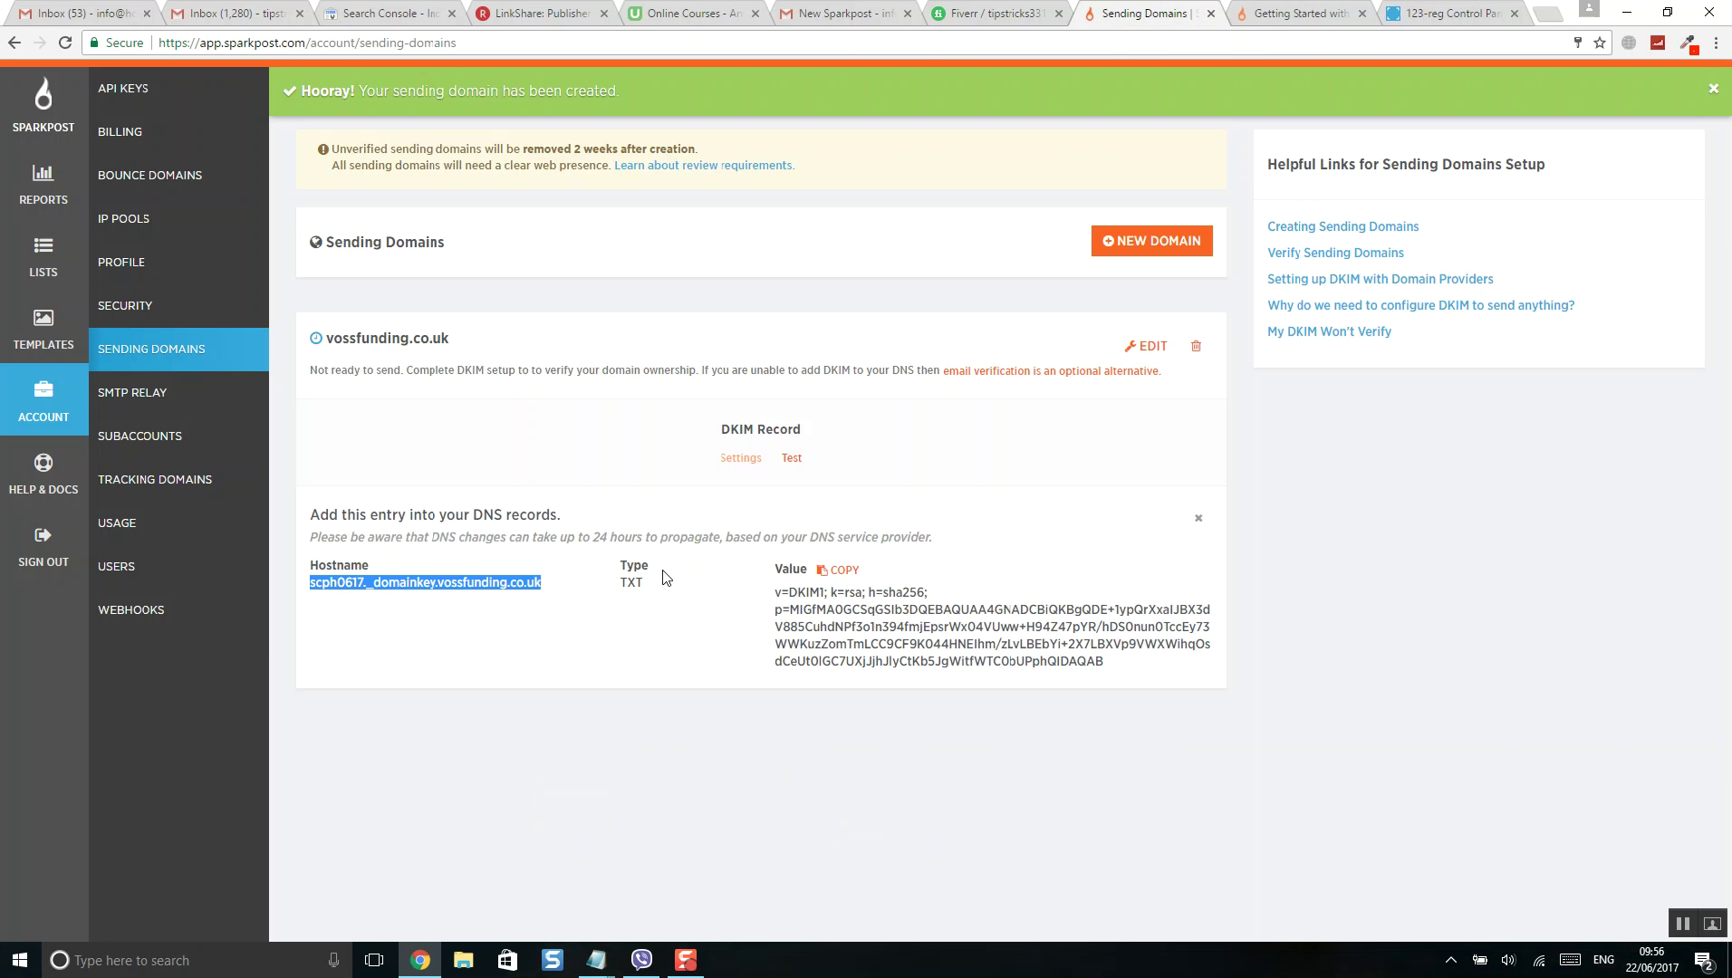
drag(636, 565, 632, 579)
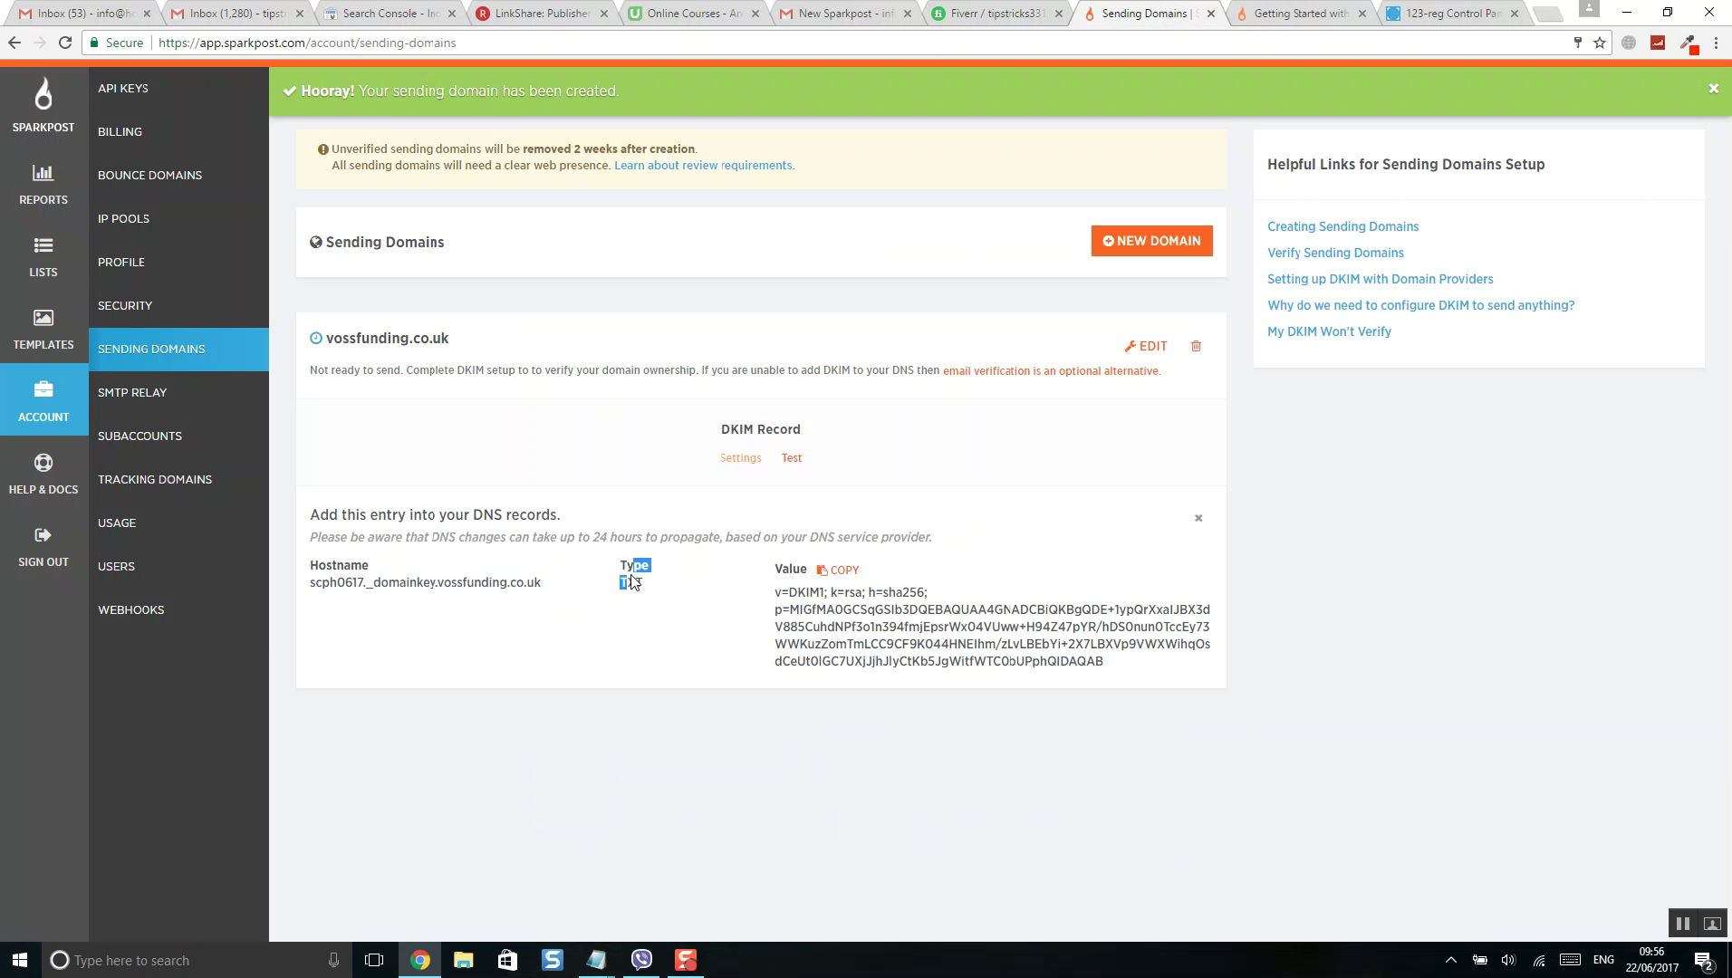
click(841, 569)
right_click(906, 626)
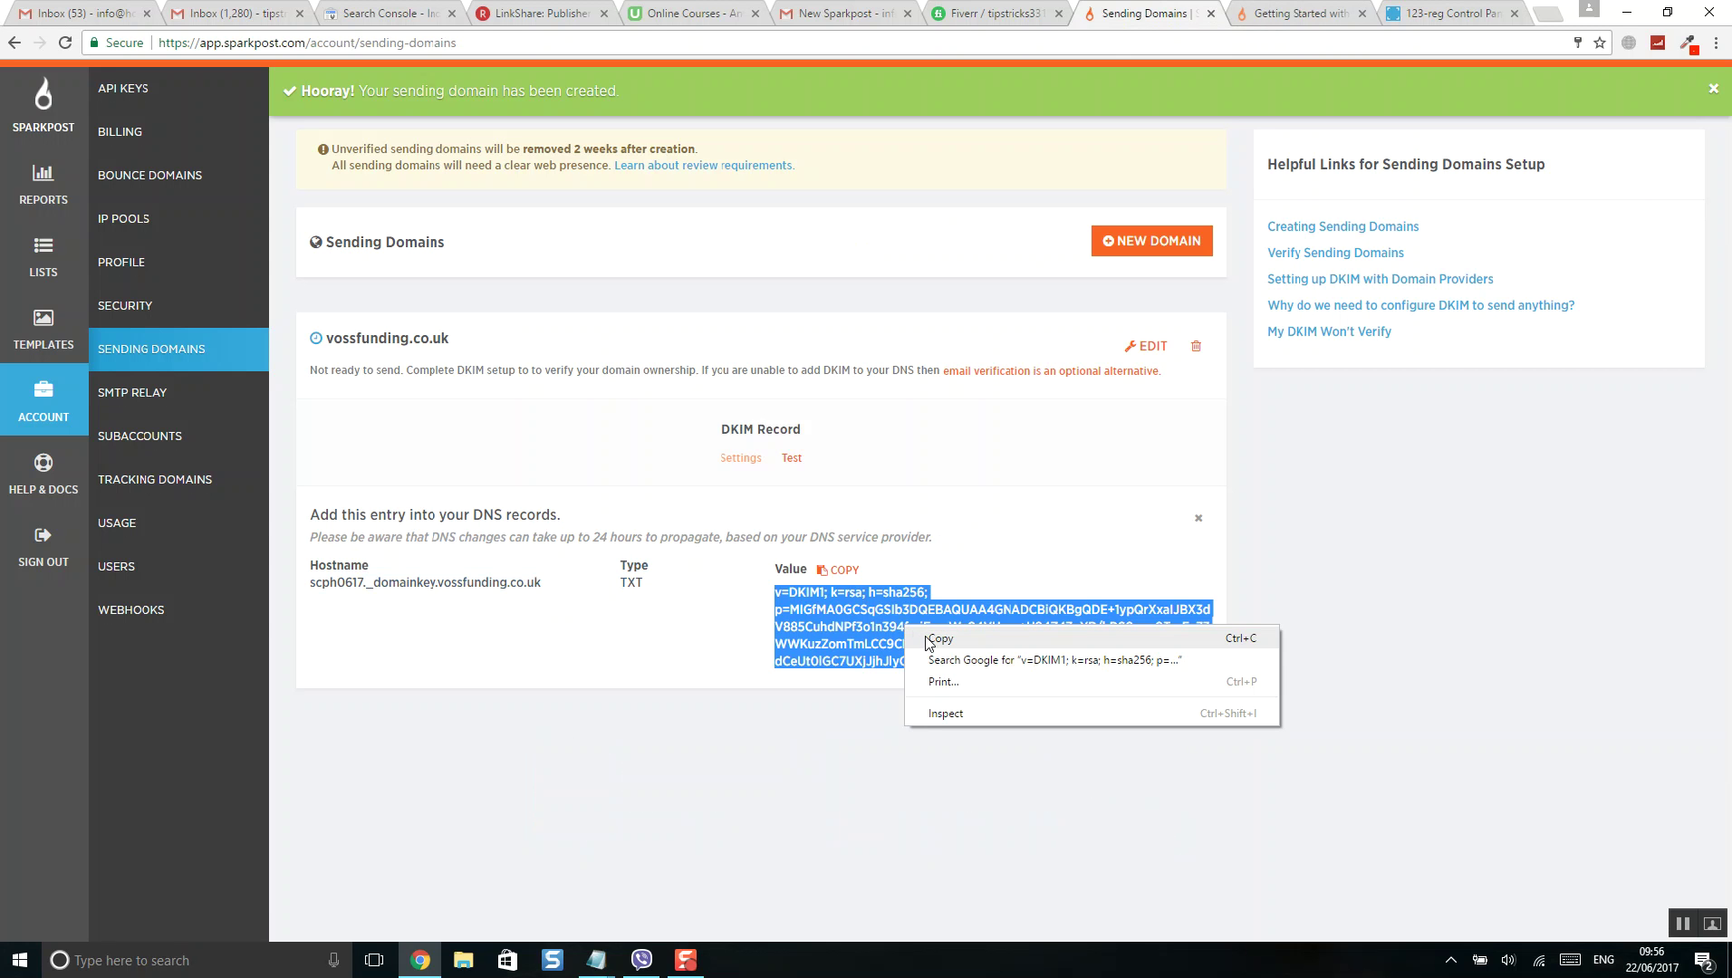
click(933, 641)
click(1404, 11)
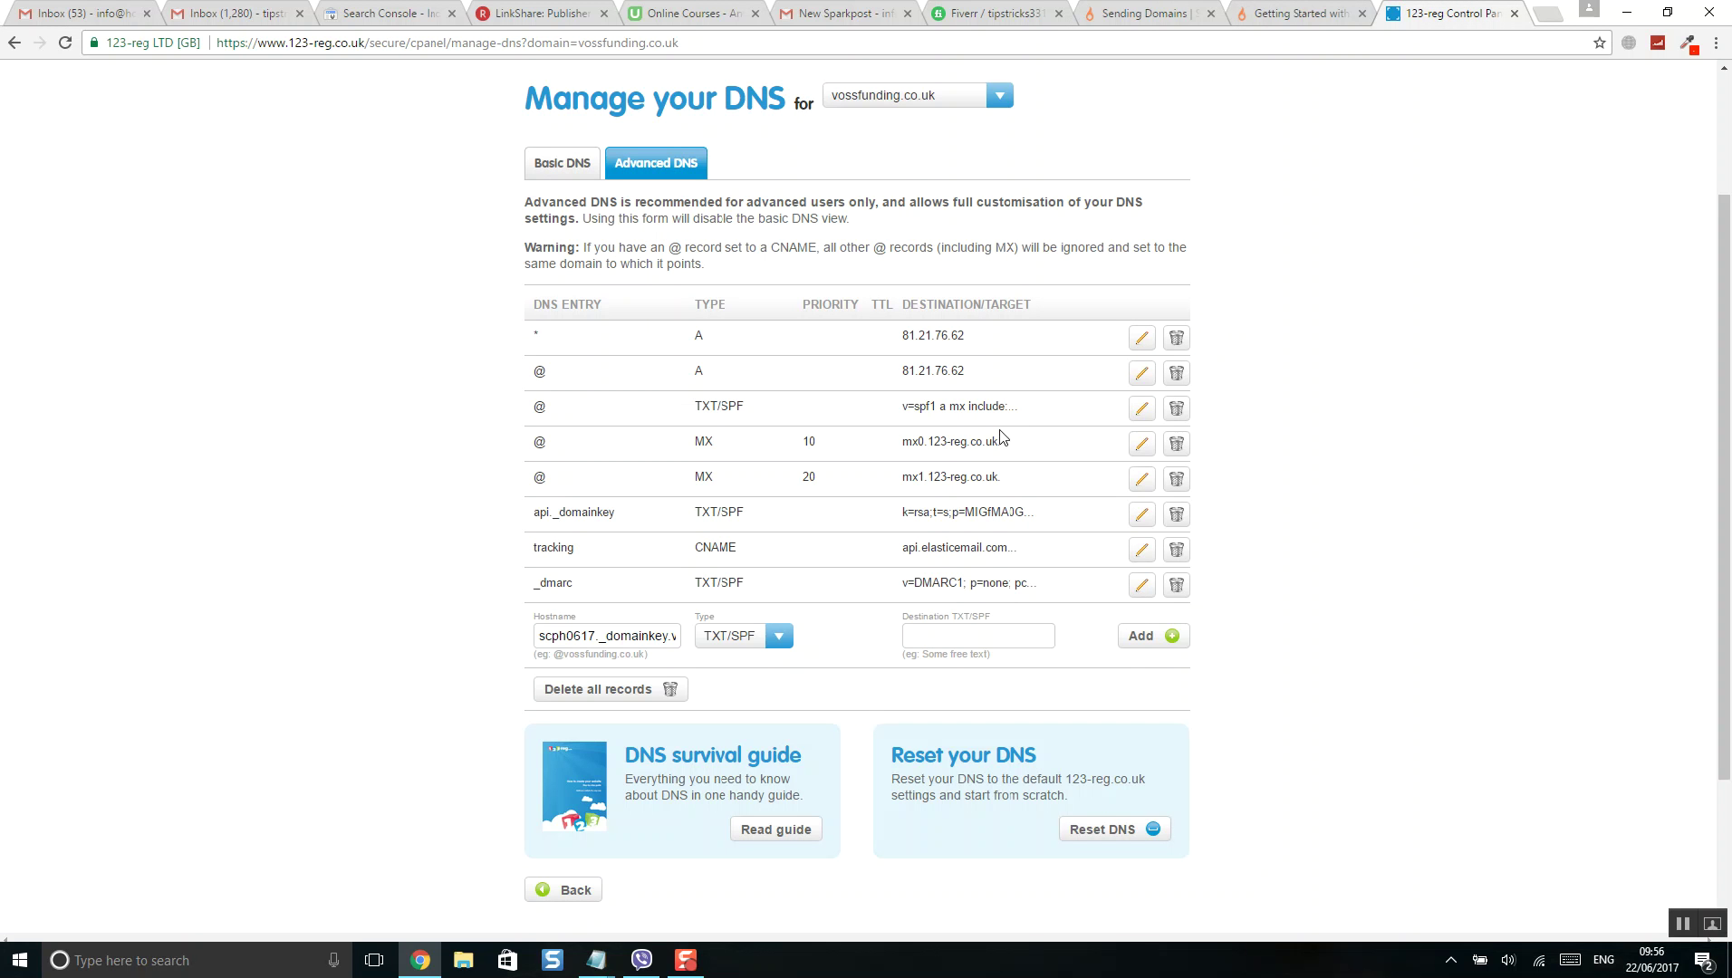
right_click(978, 638)
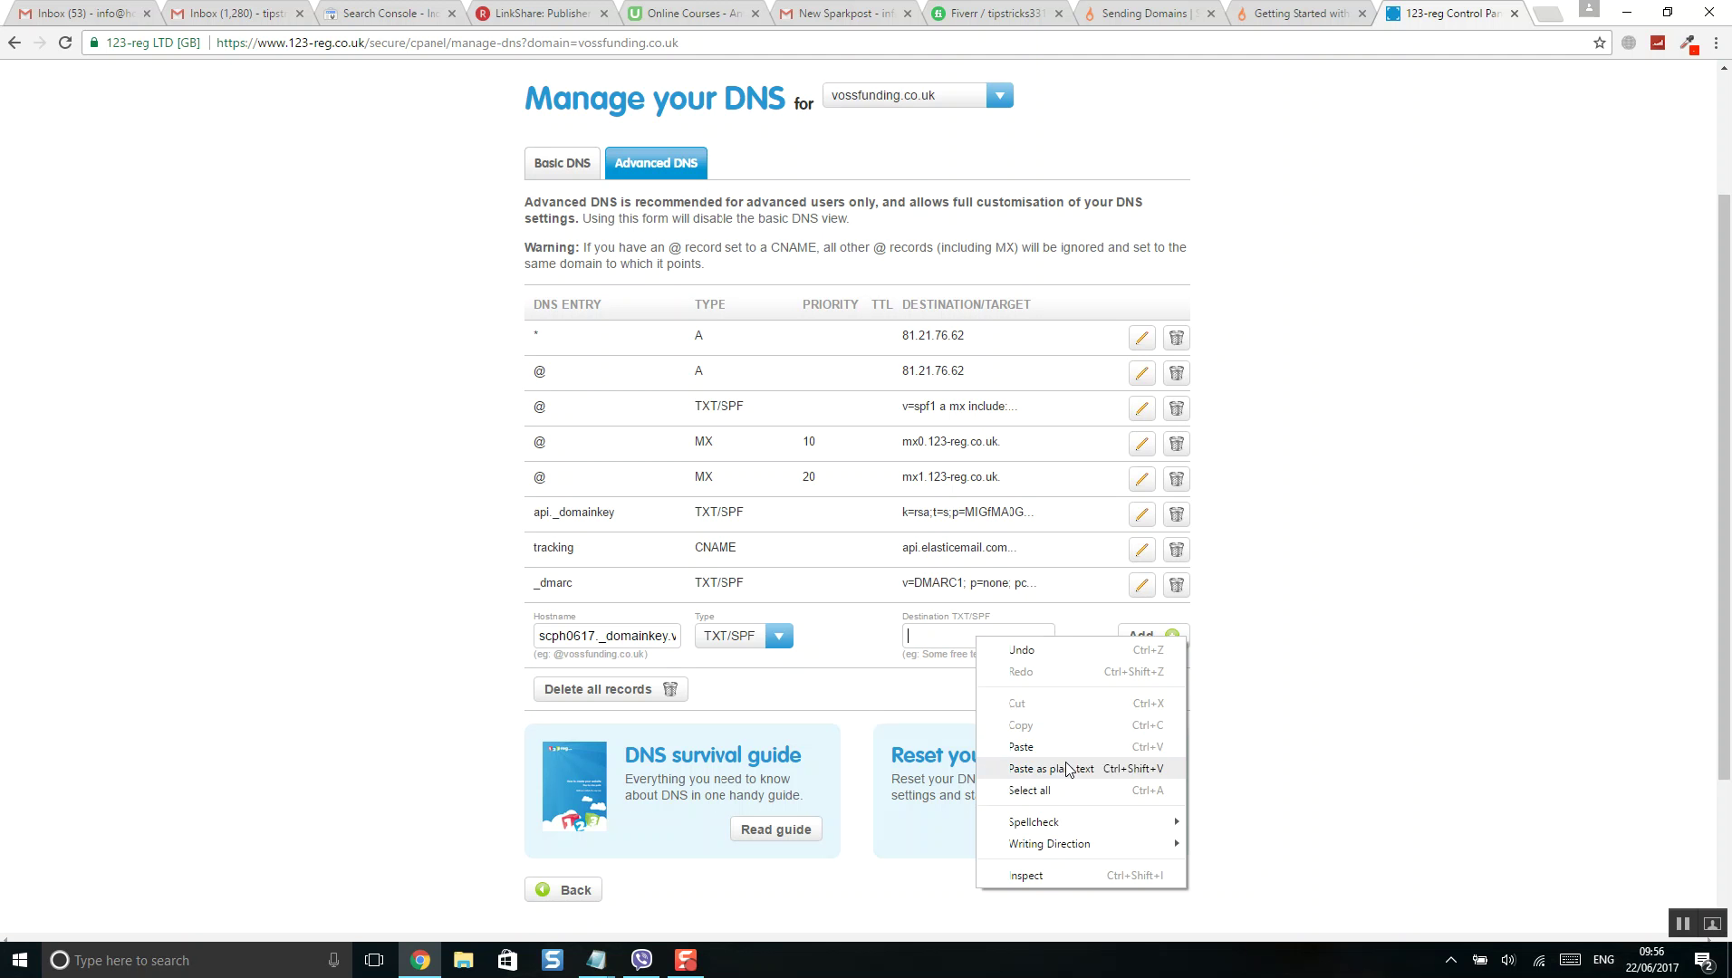
click(1066, 768)
click(1171, 638)
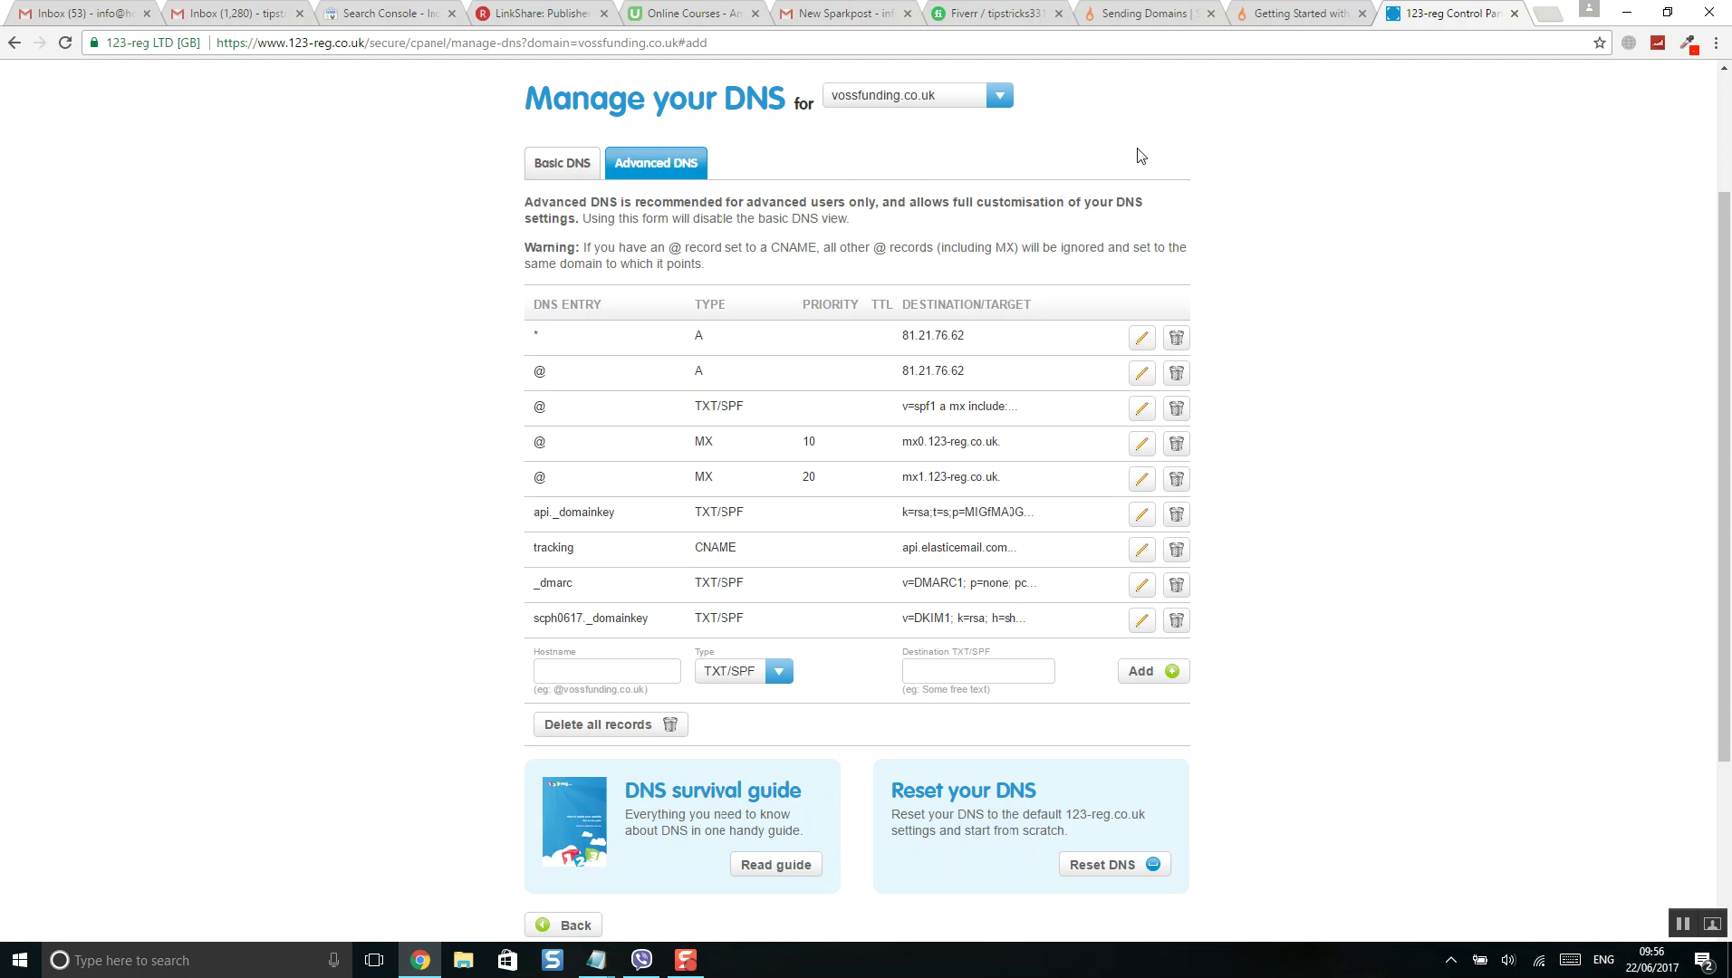
click(1143, 11)
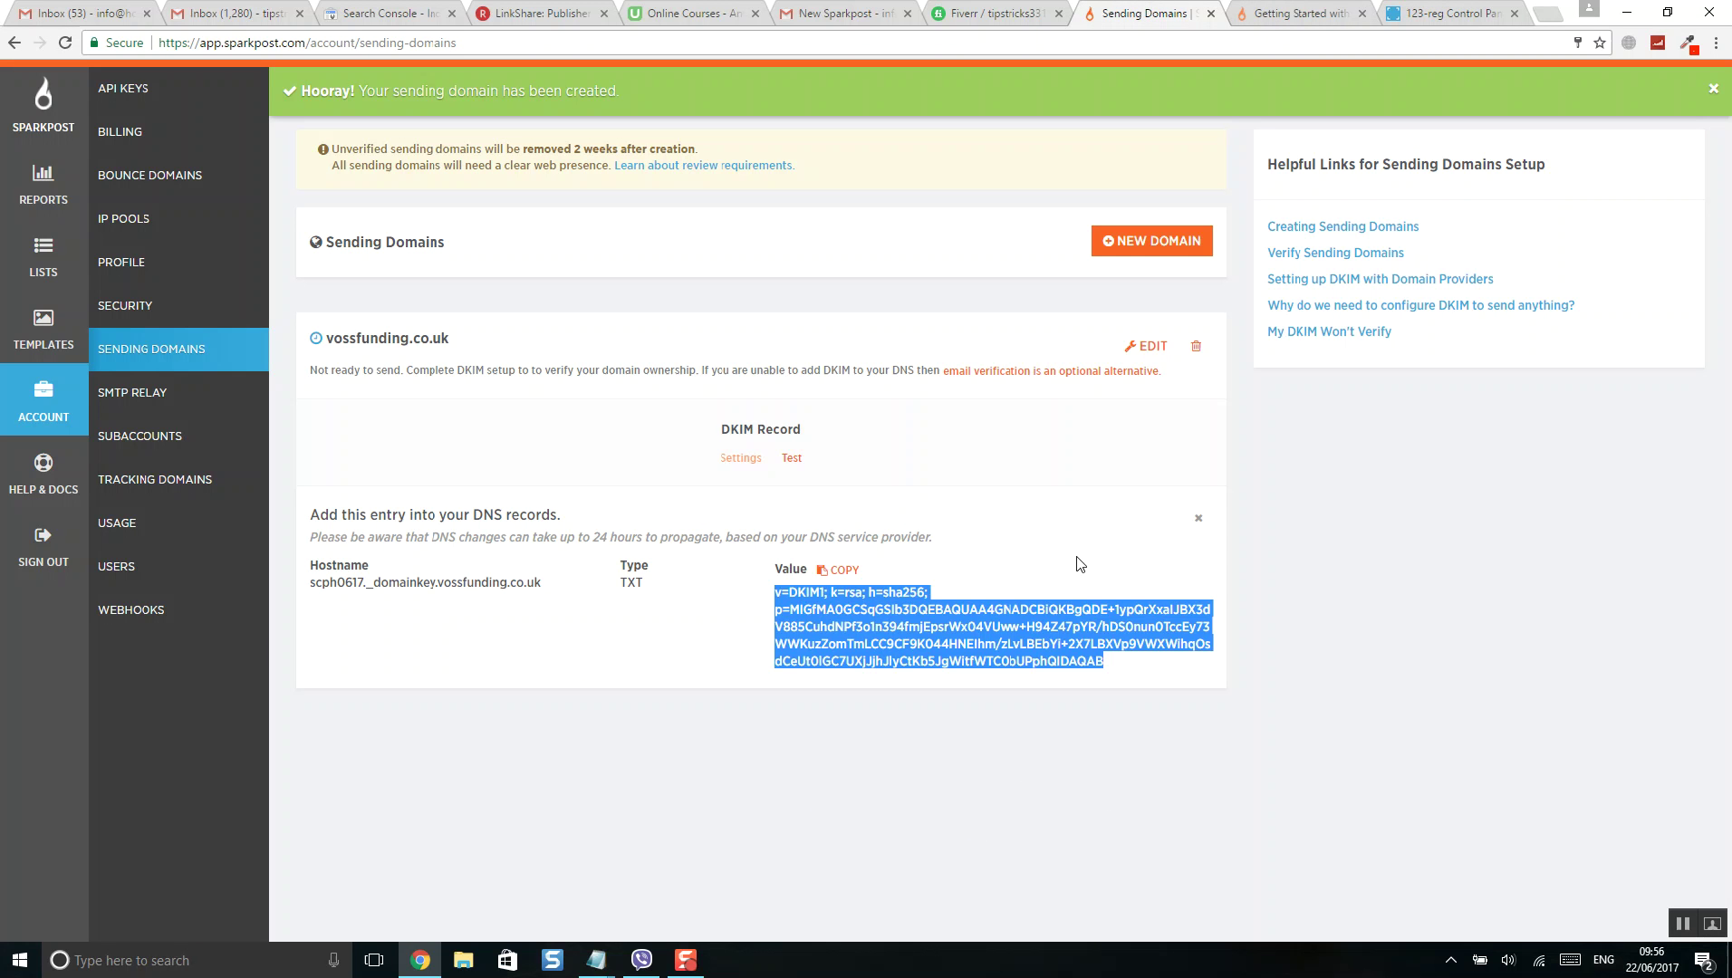
click(1044, 699)
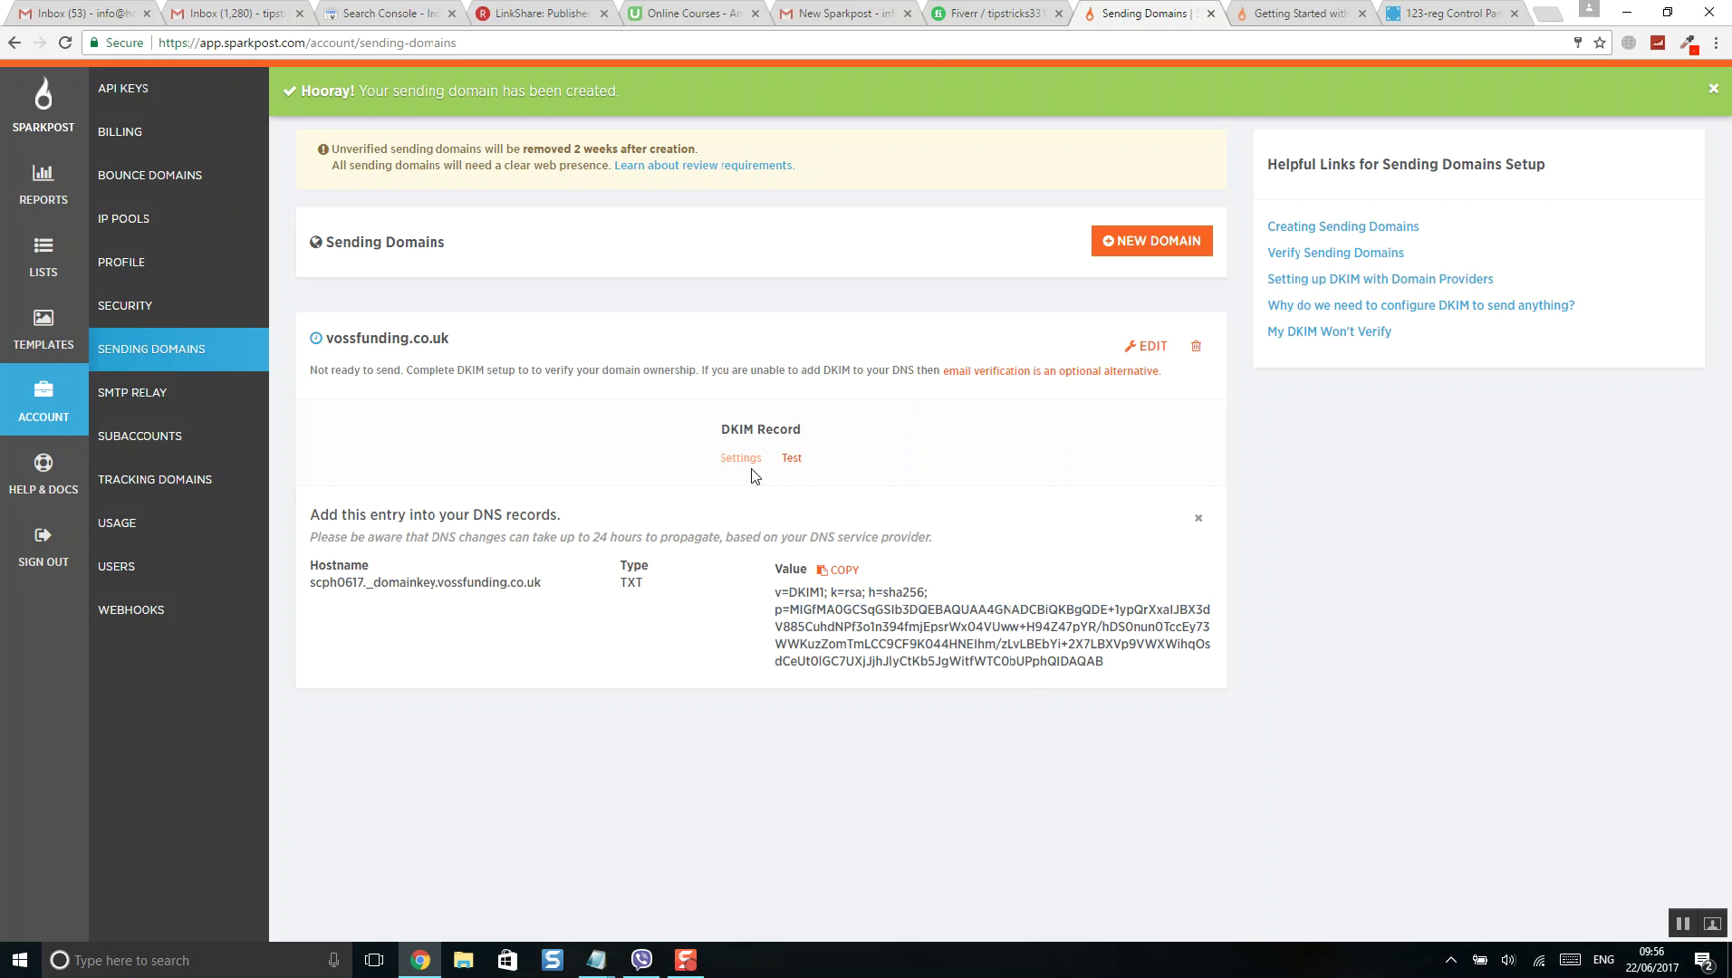
- Test the DKIM record and confirm vossfunding.co.uk is shown as verified
click(785, 460)
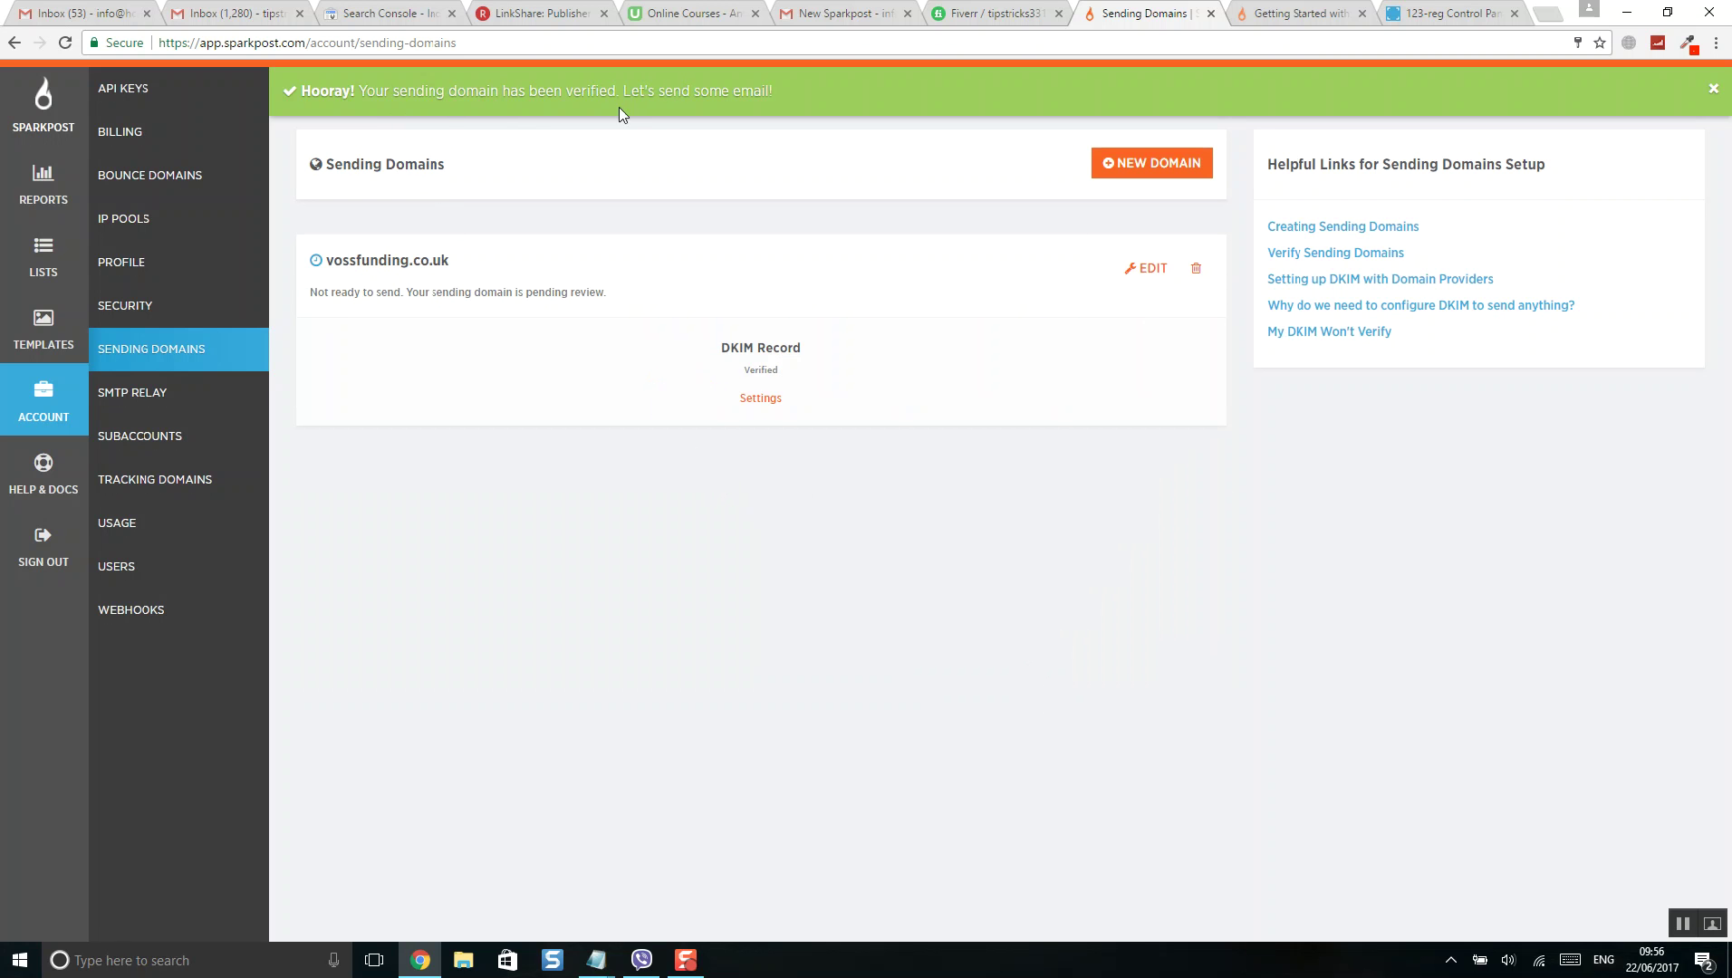
drag(775, 91, 315, 88)
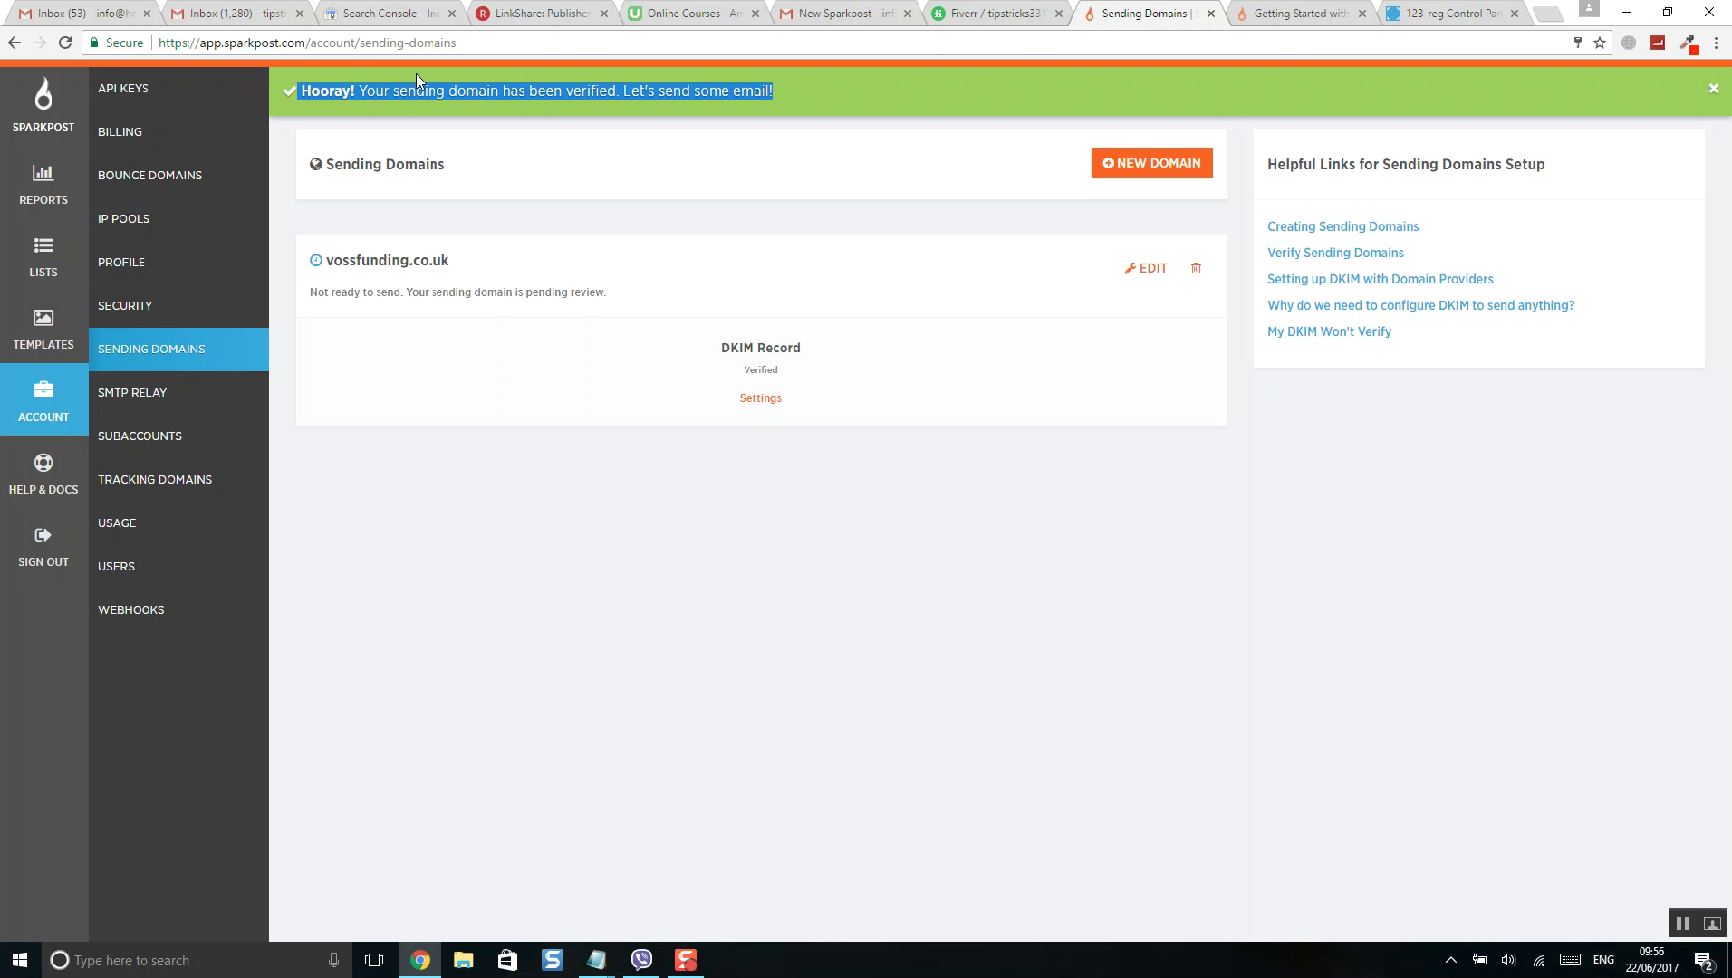
click(50, 109)
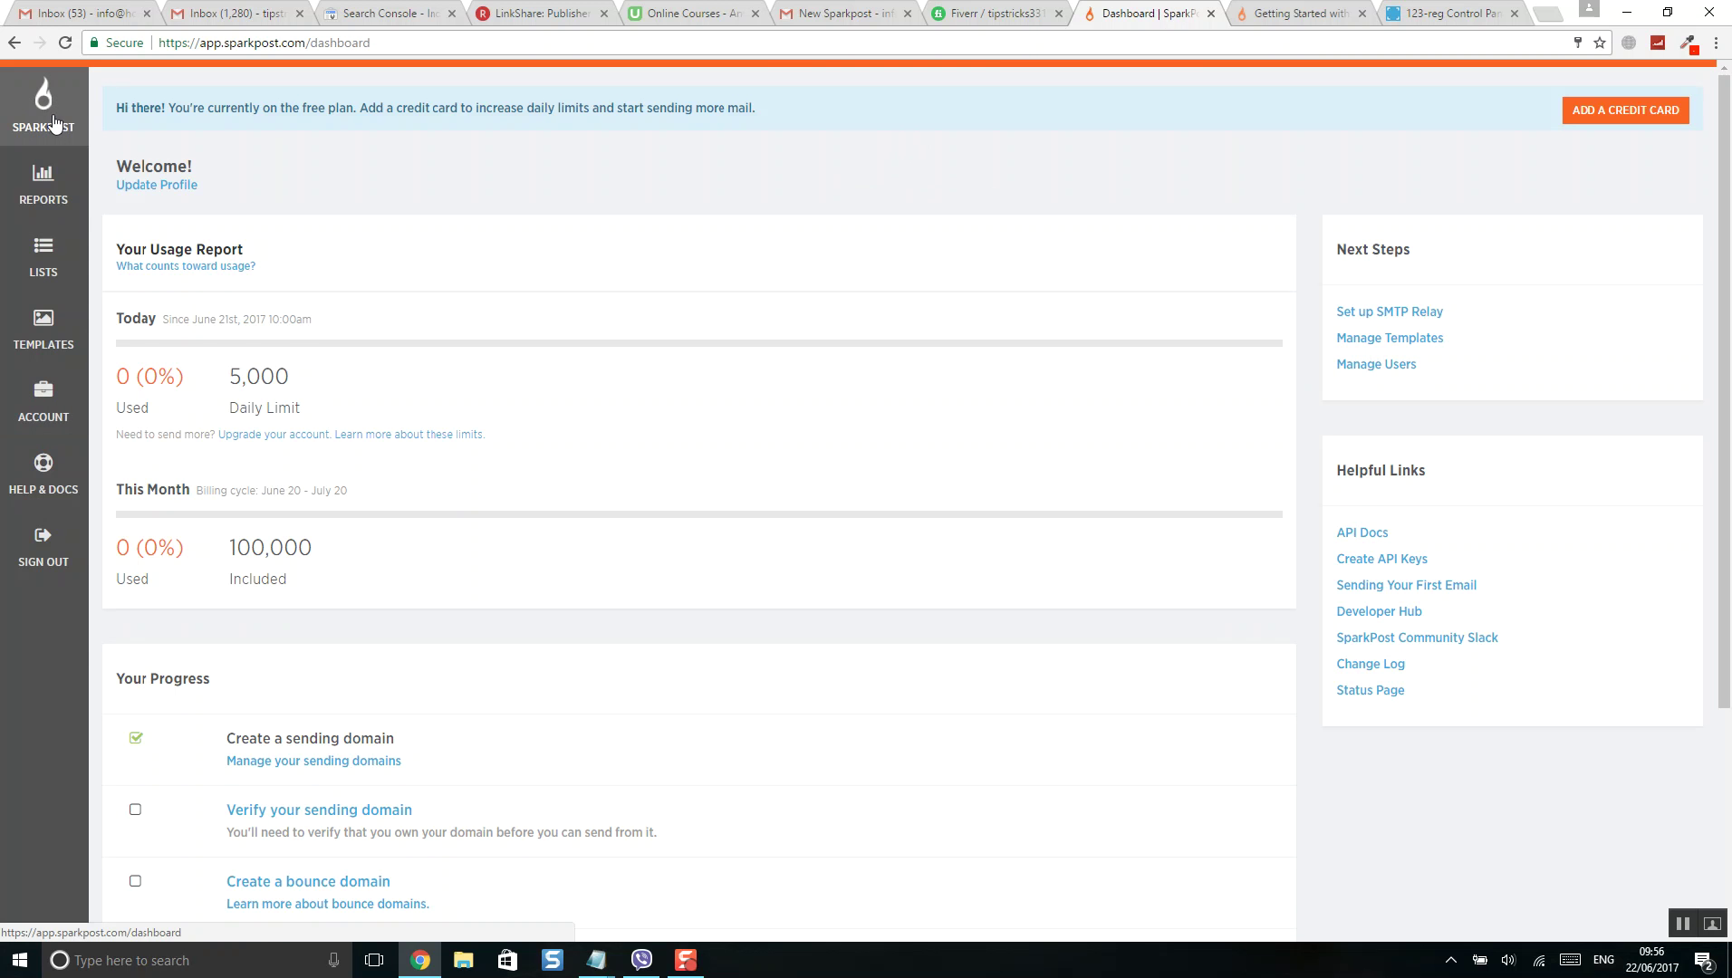
- Check the sending domains list and the dashboard's Your Progress checklist
scroll(561, 514, down, 5)
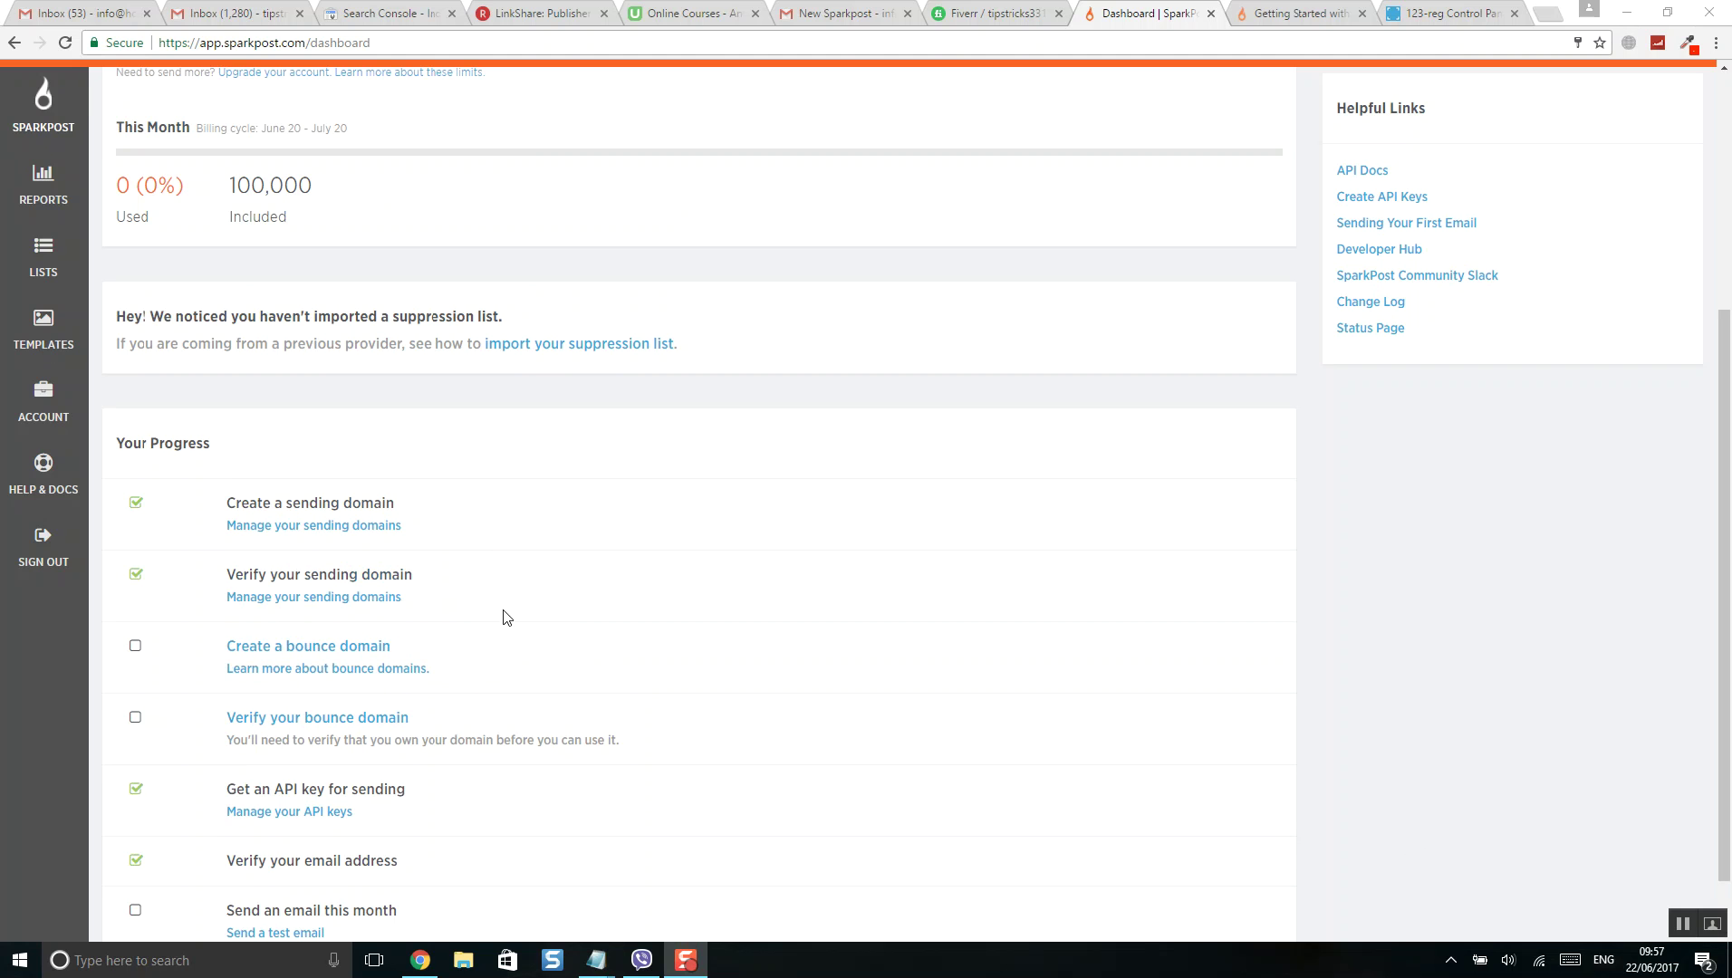
scroll(510, 614, down, 2)
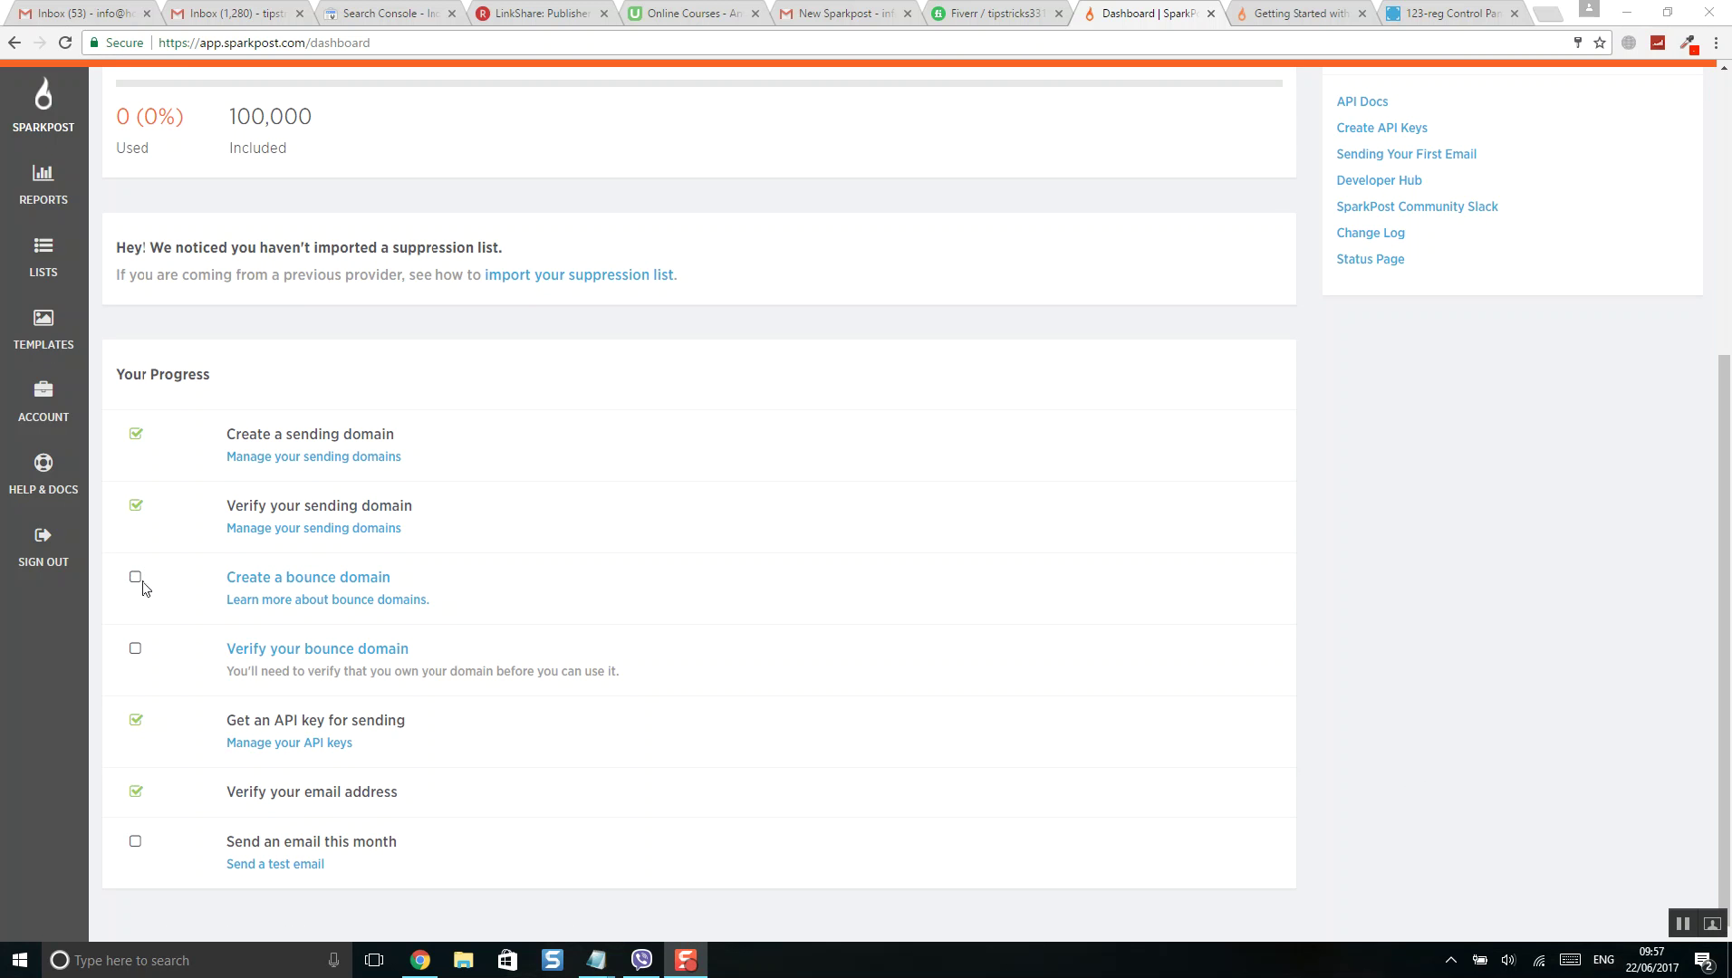
click(272, 533)
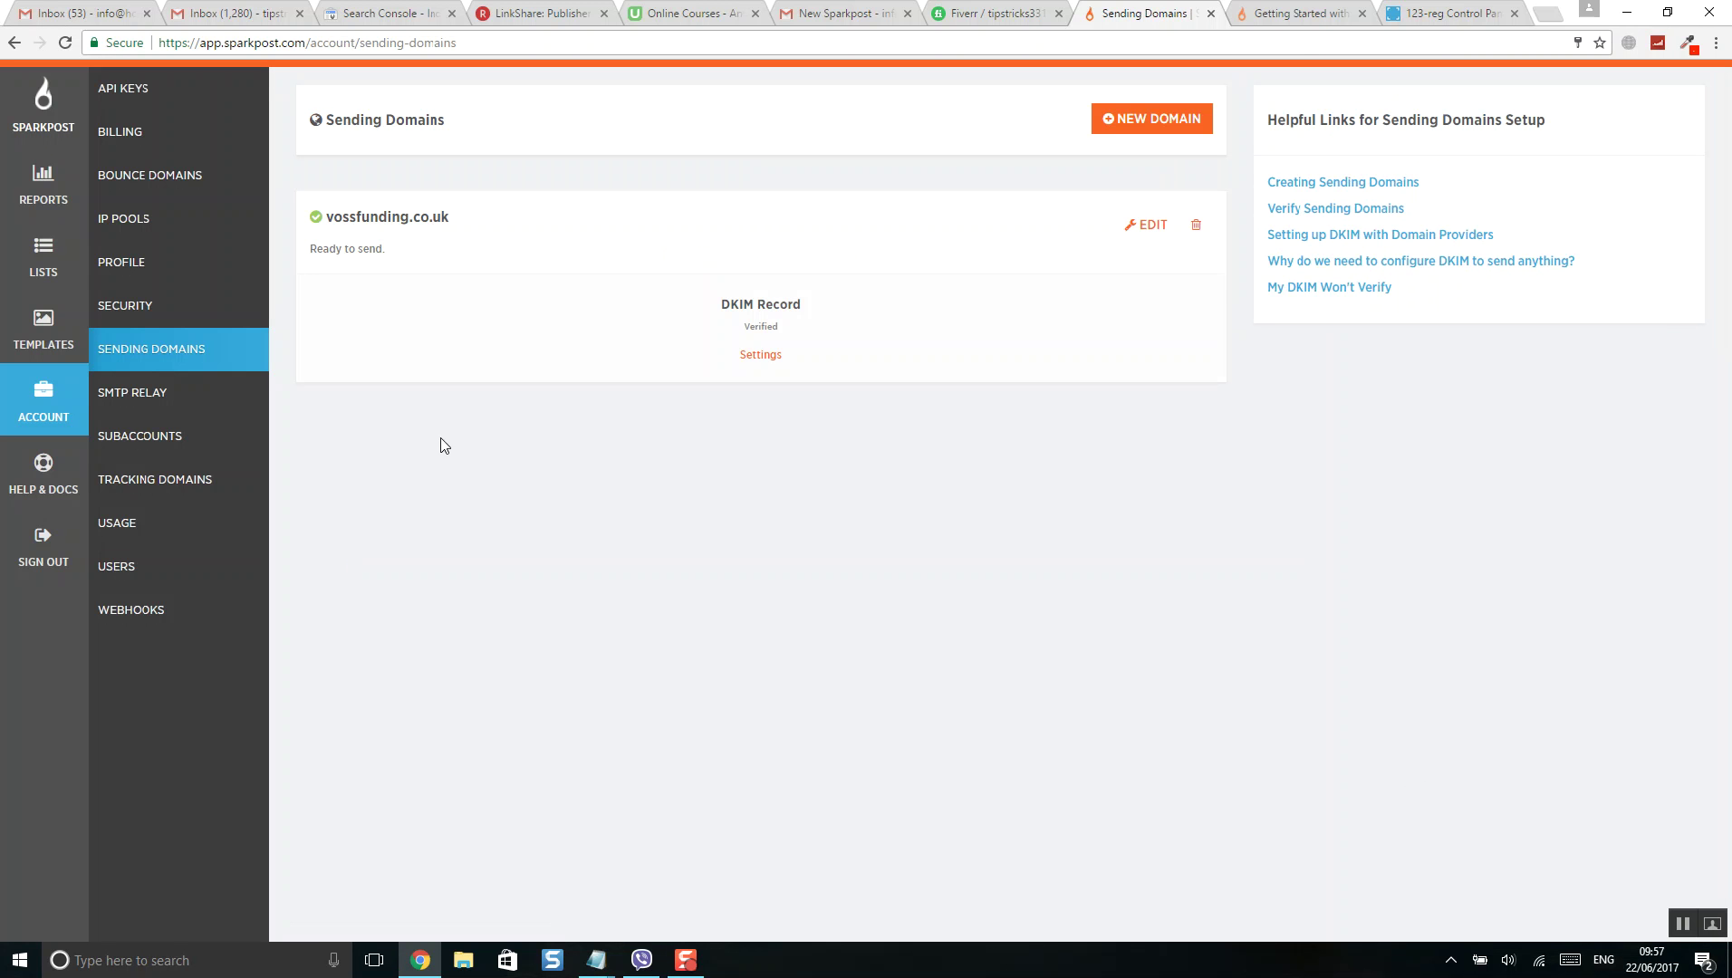
click(44, 116)
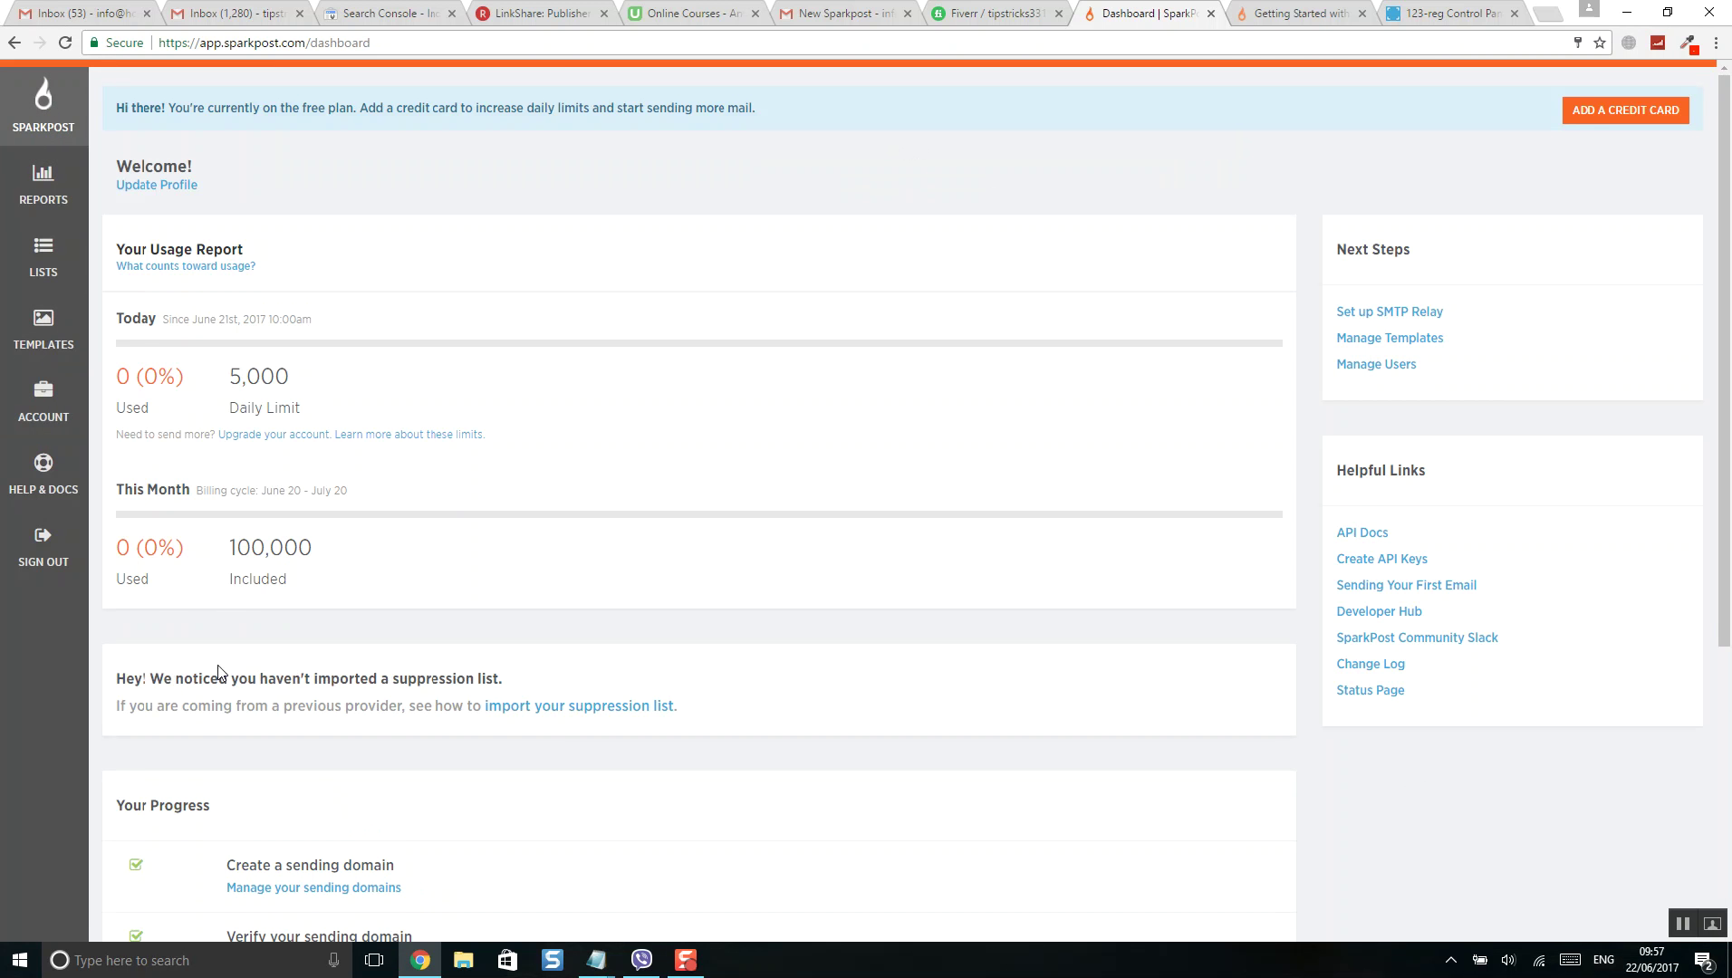
scroll(150, 624, down, 4)
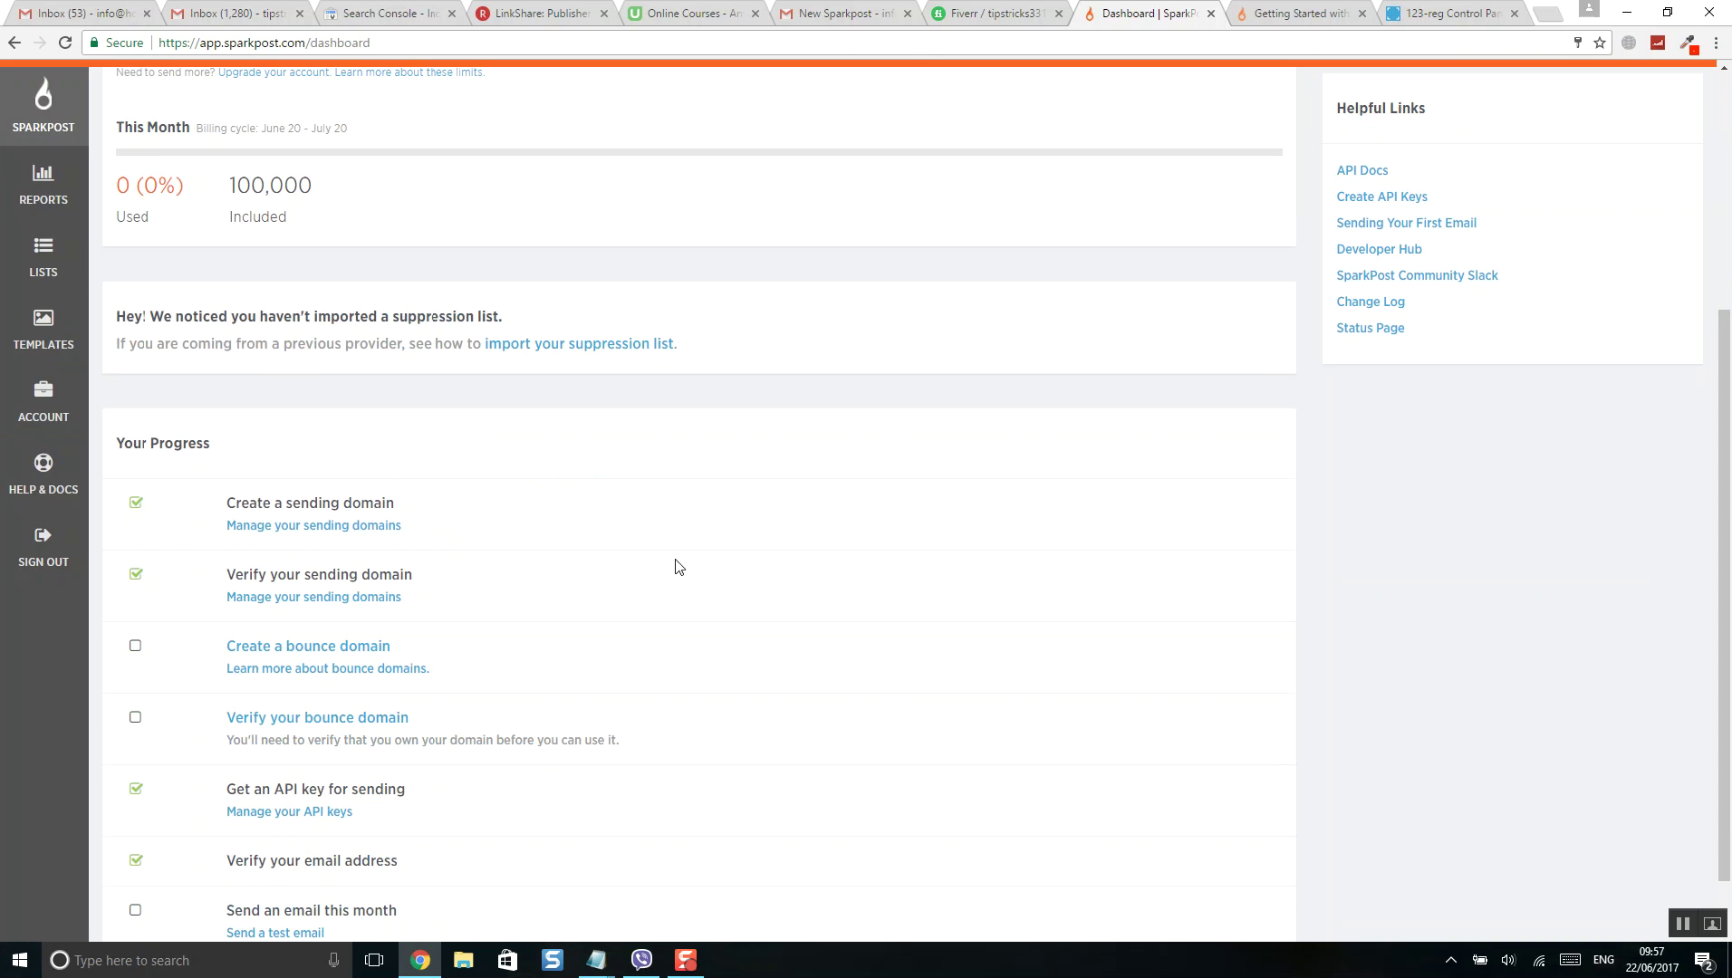
scroll(901, 634, down, 1)
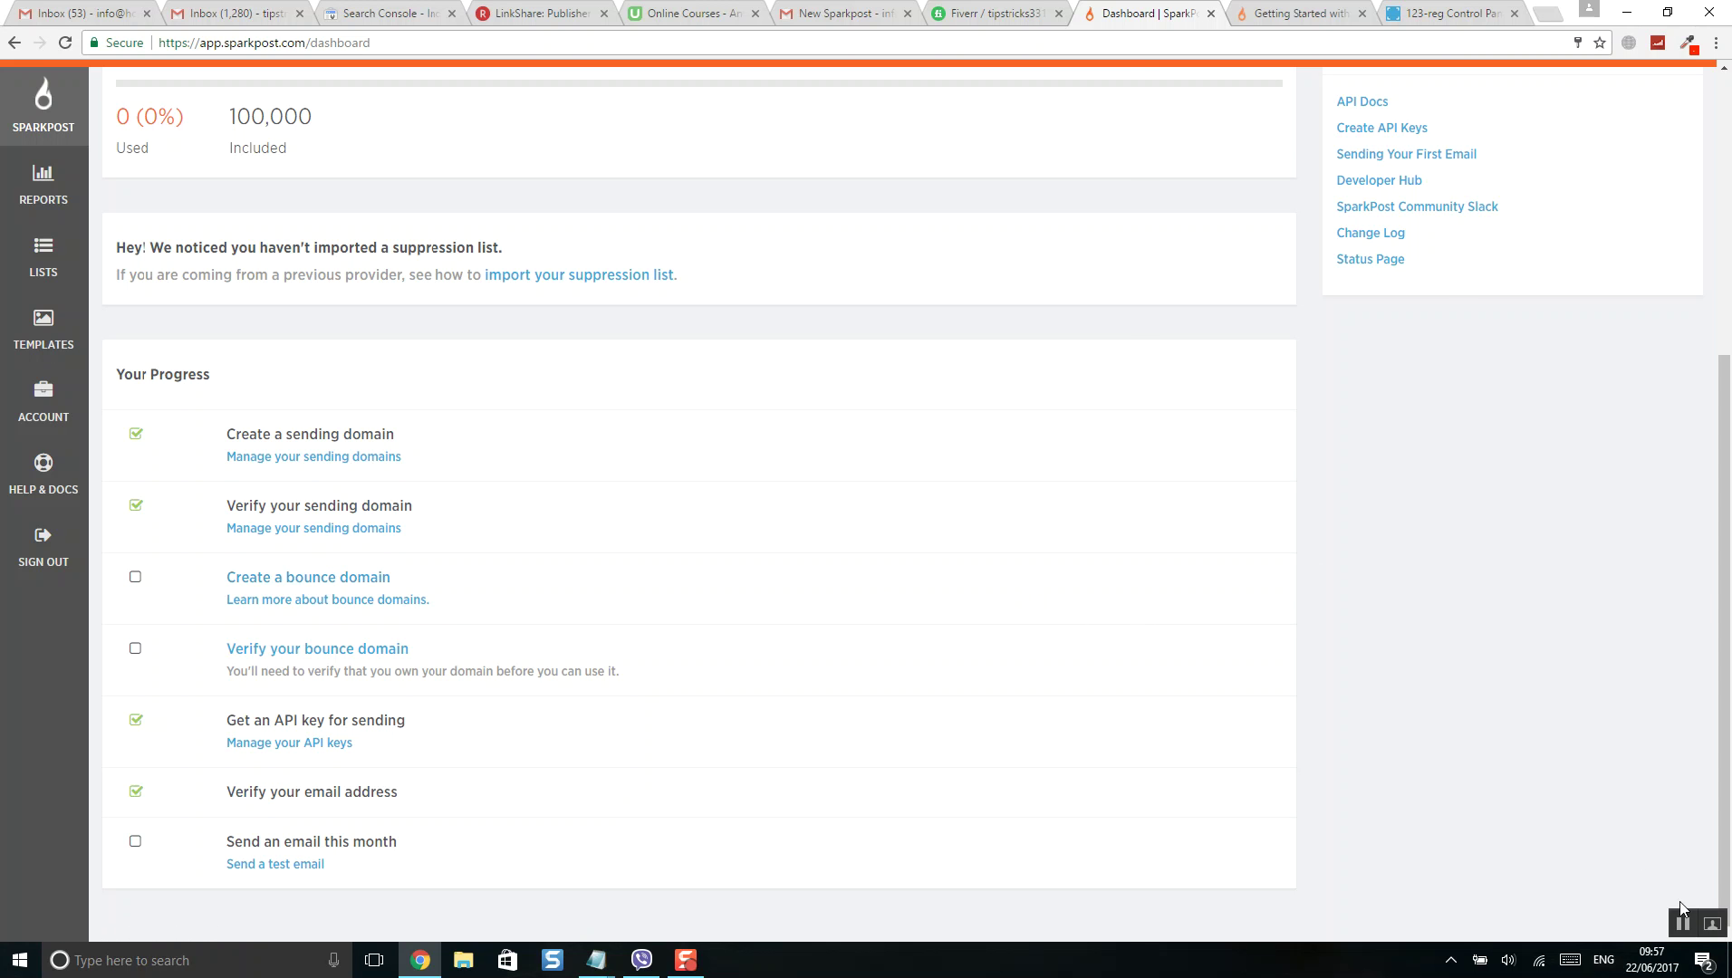
click(1687, 933)
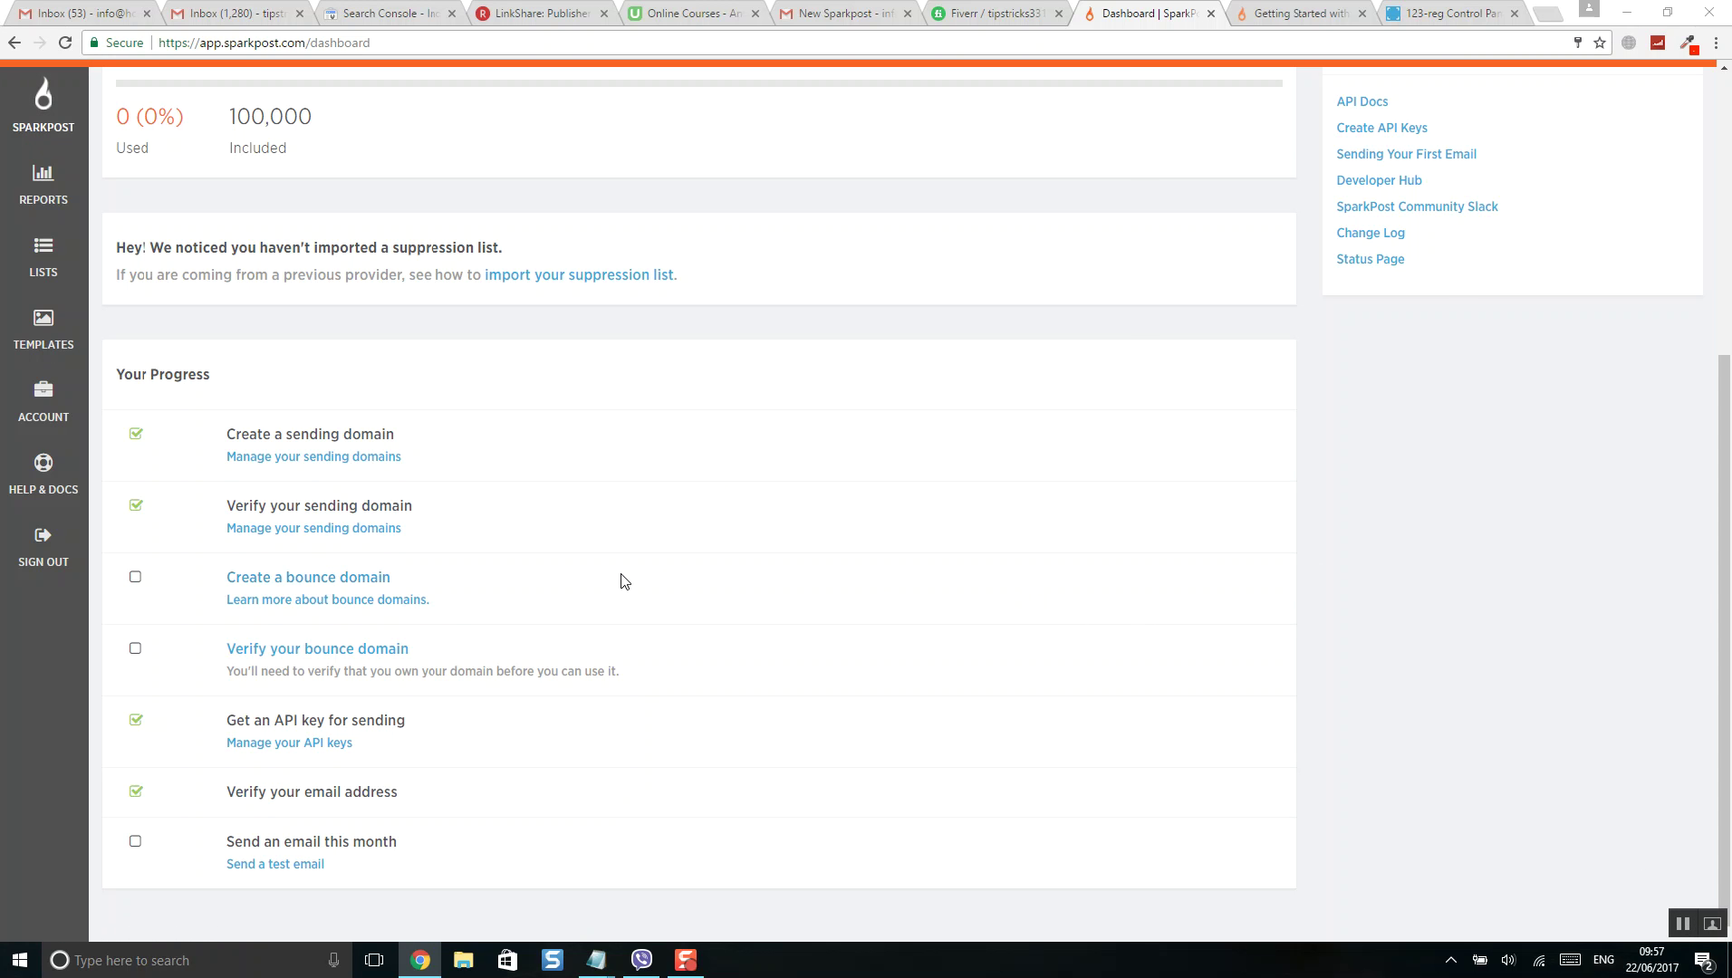
- Open the Add Domain form on the Bounce Domains page
click(340, 587)
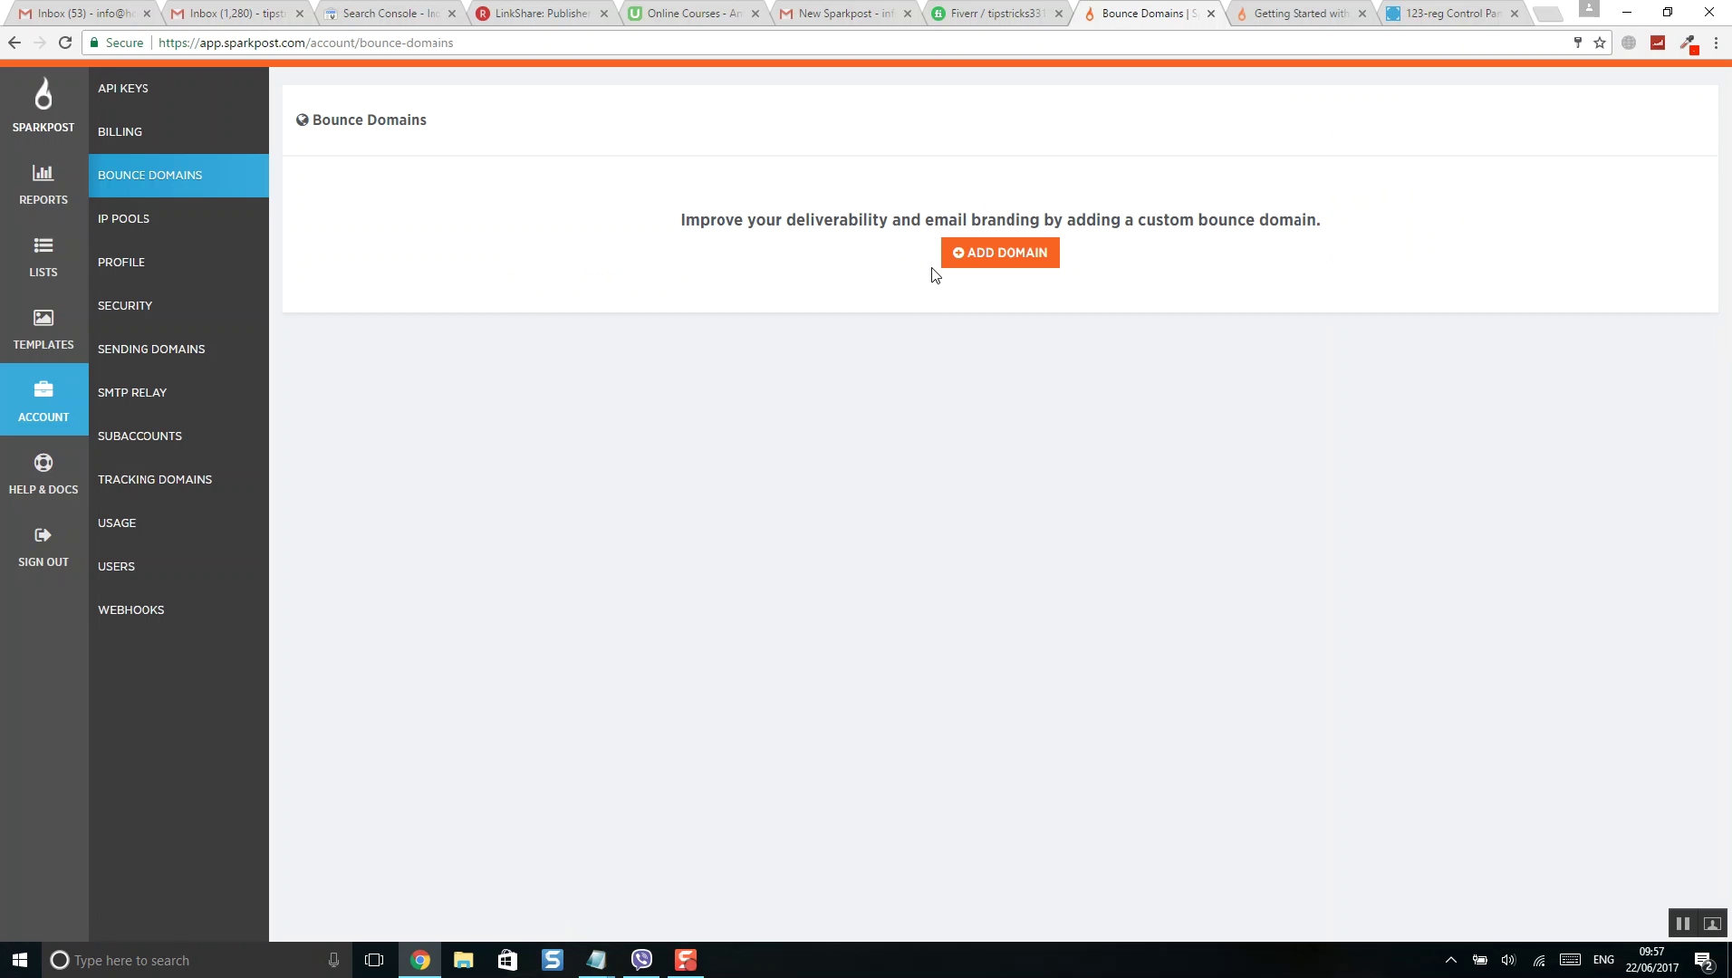
click(1021, 261)
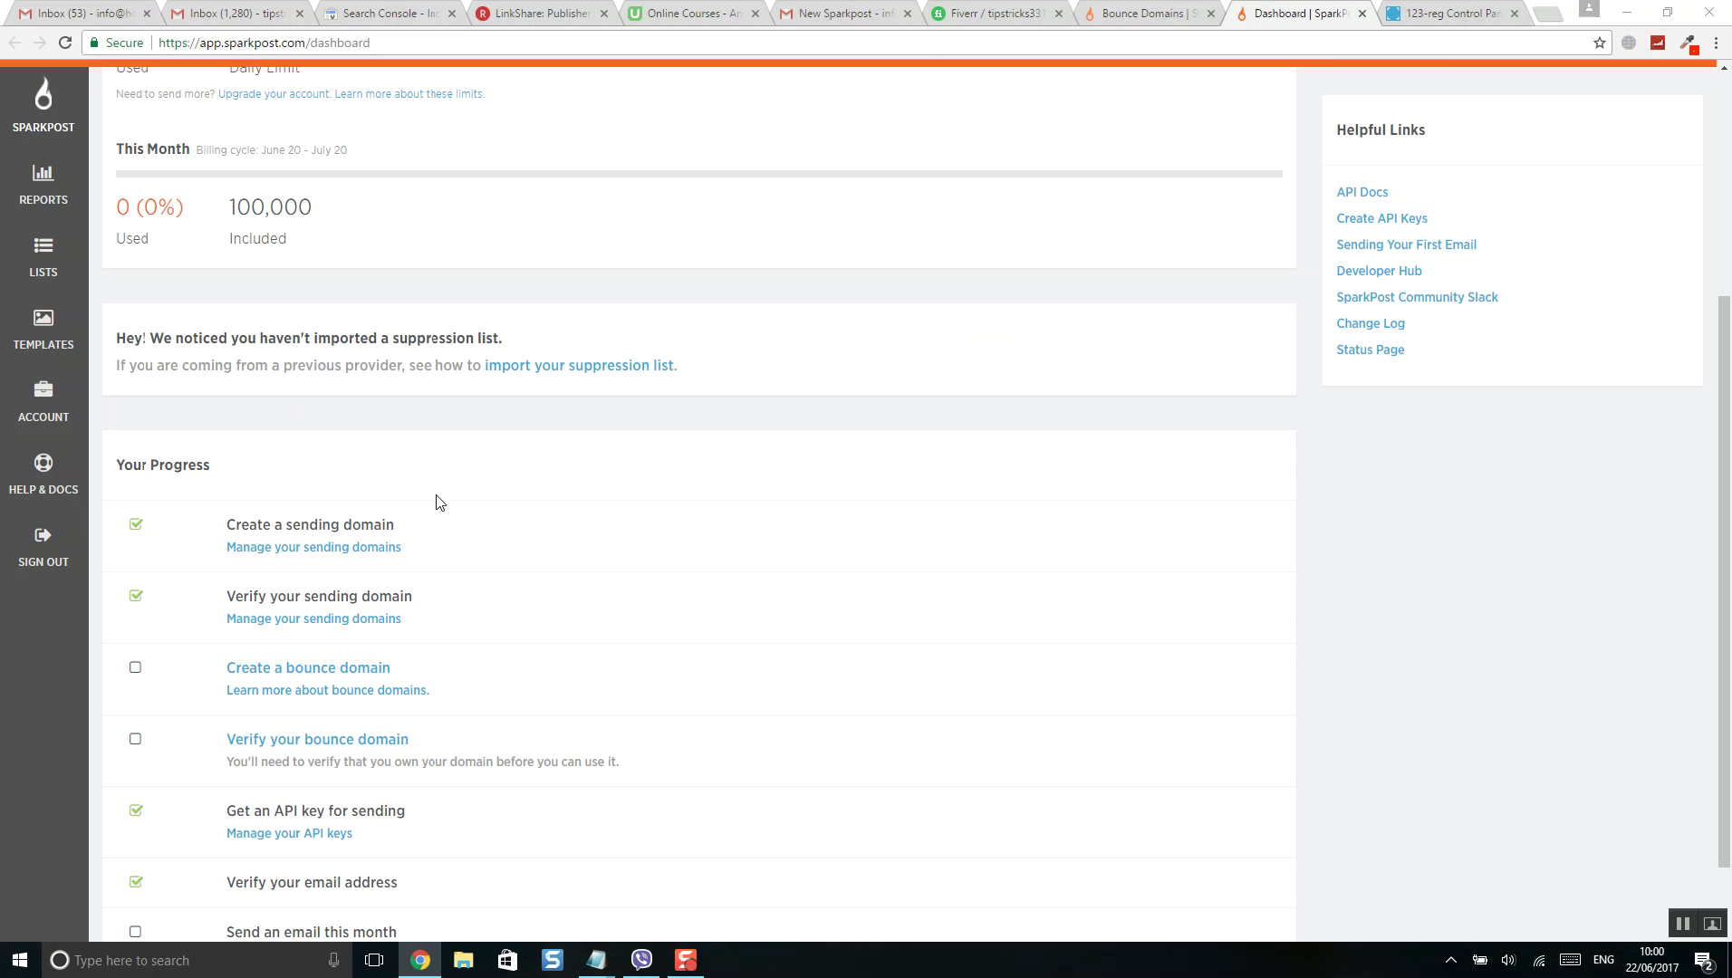
scroll(342, 661, down, 1)
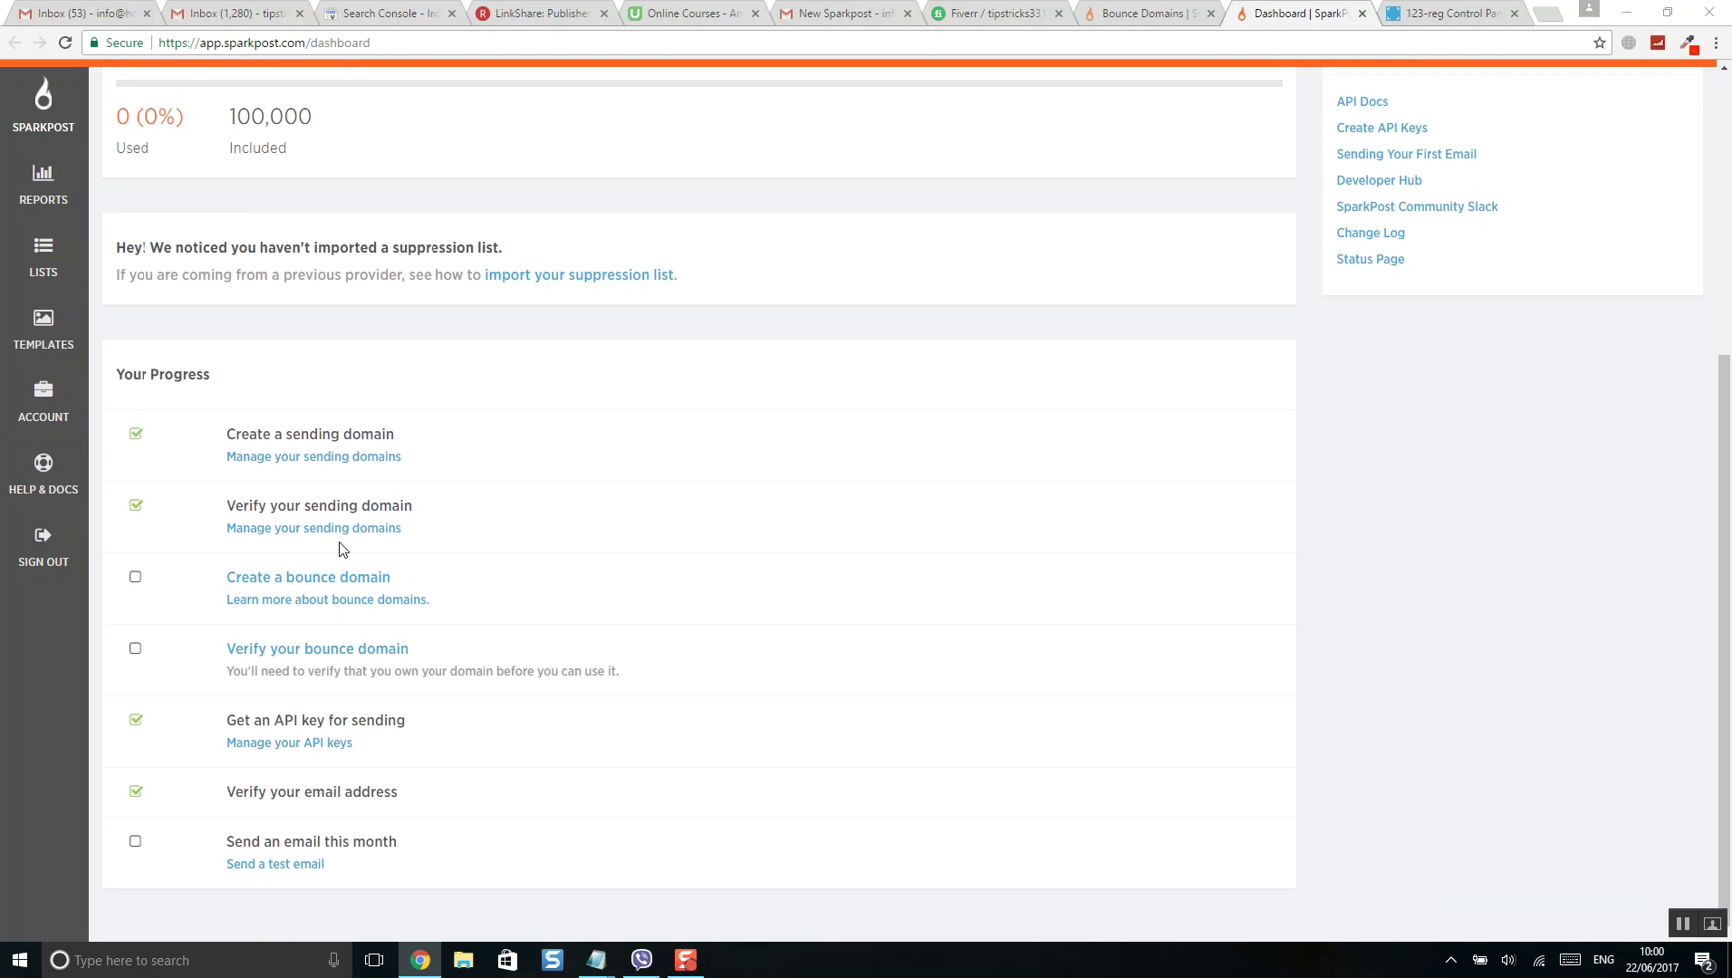
click(356, 585)
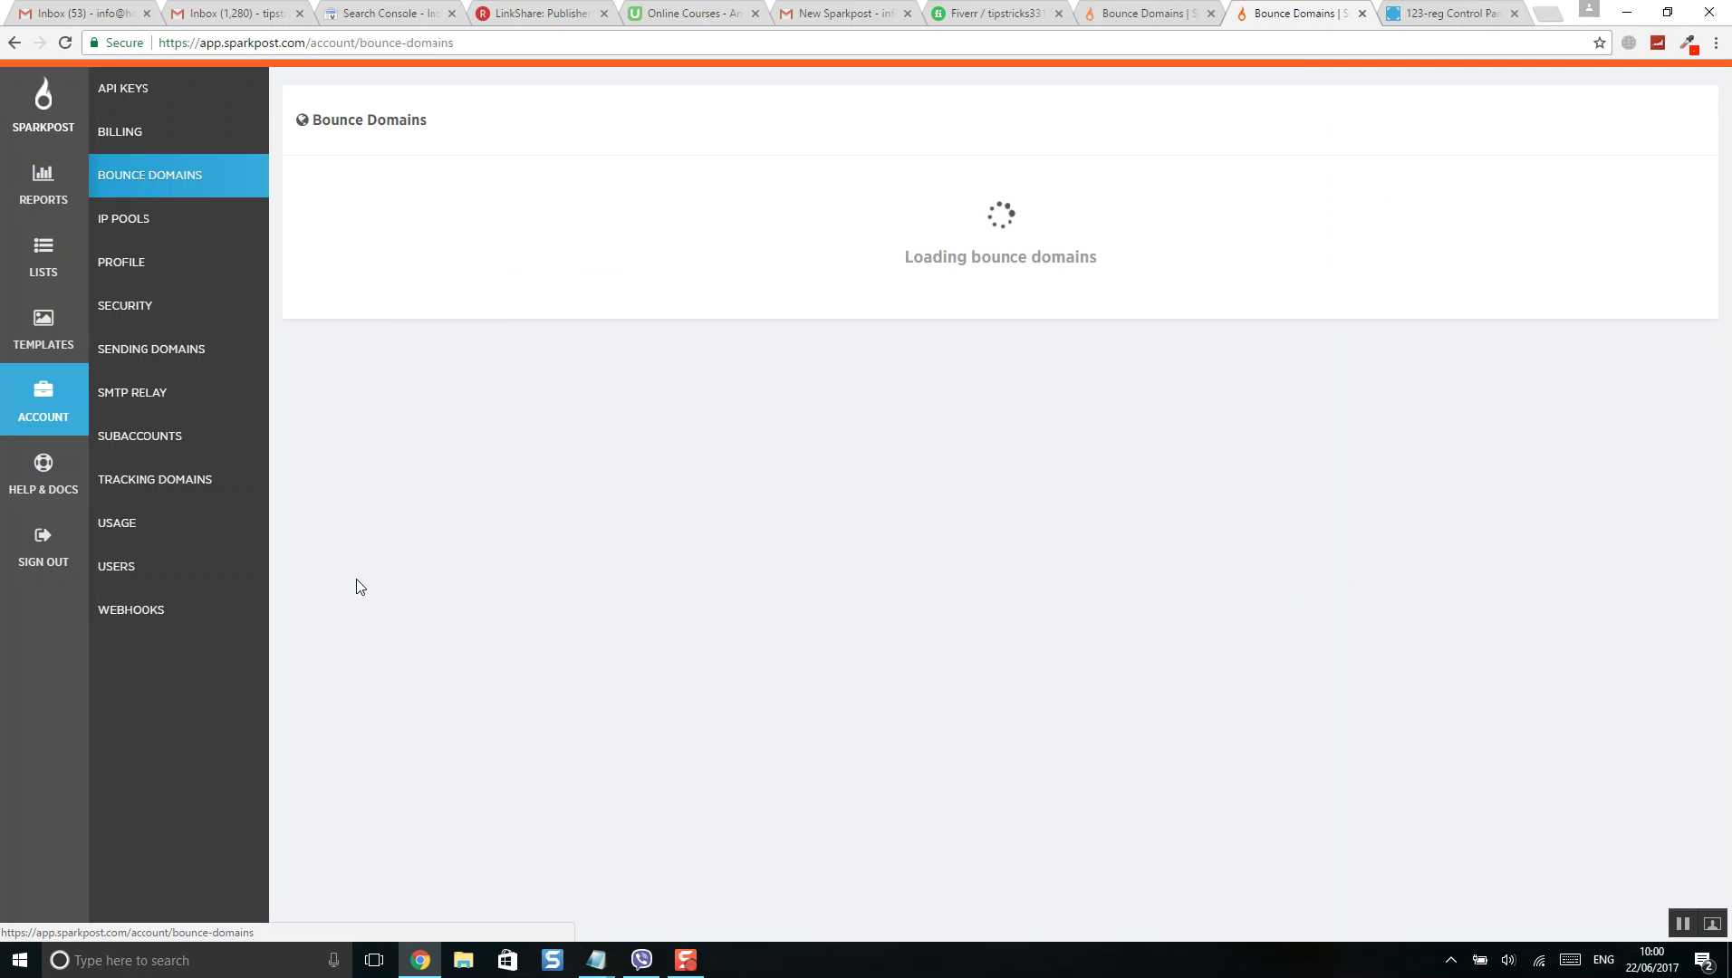
click(979, 256)
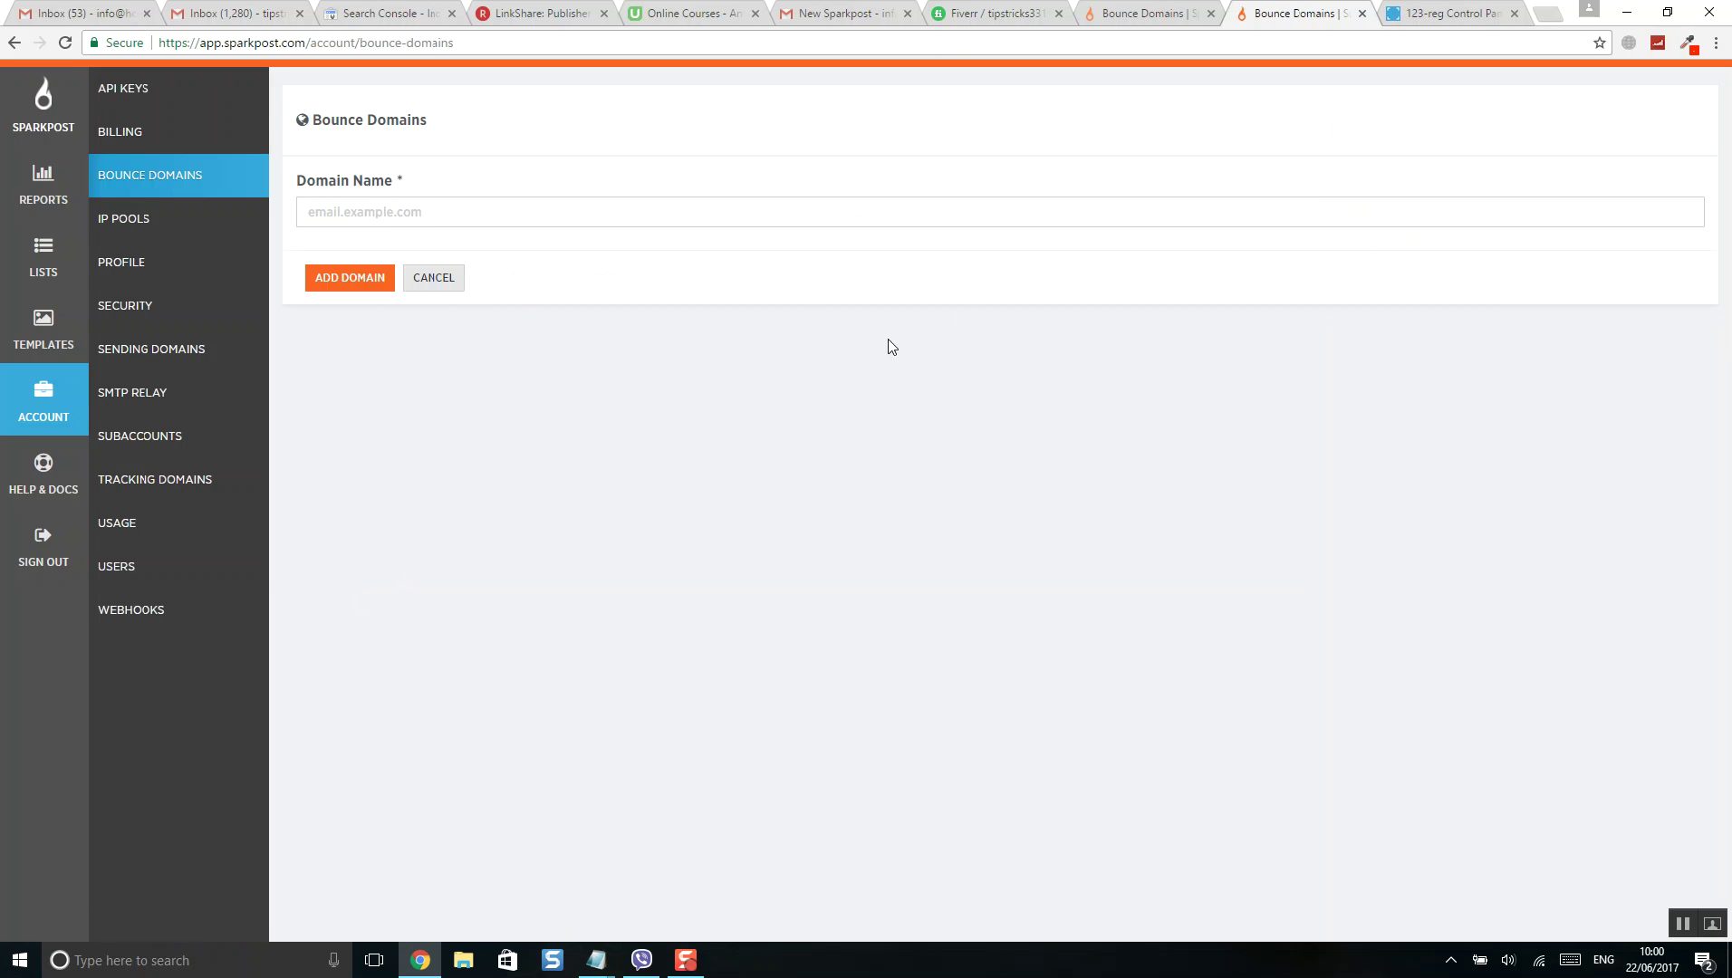
- Enter email.vossfunding.co.uk as the bounce domain name and add it
click(440, 222)
text(vossfunding.co.uk)
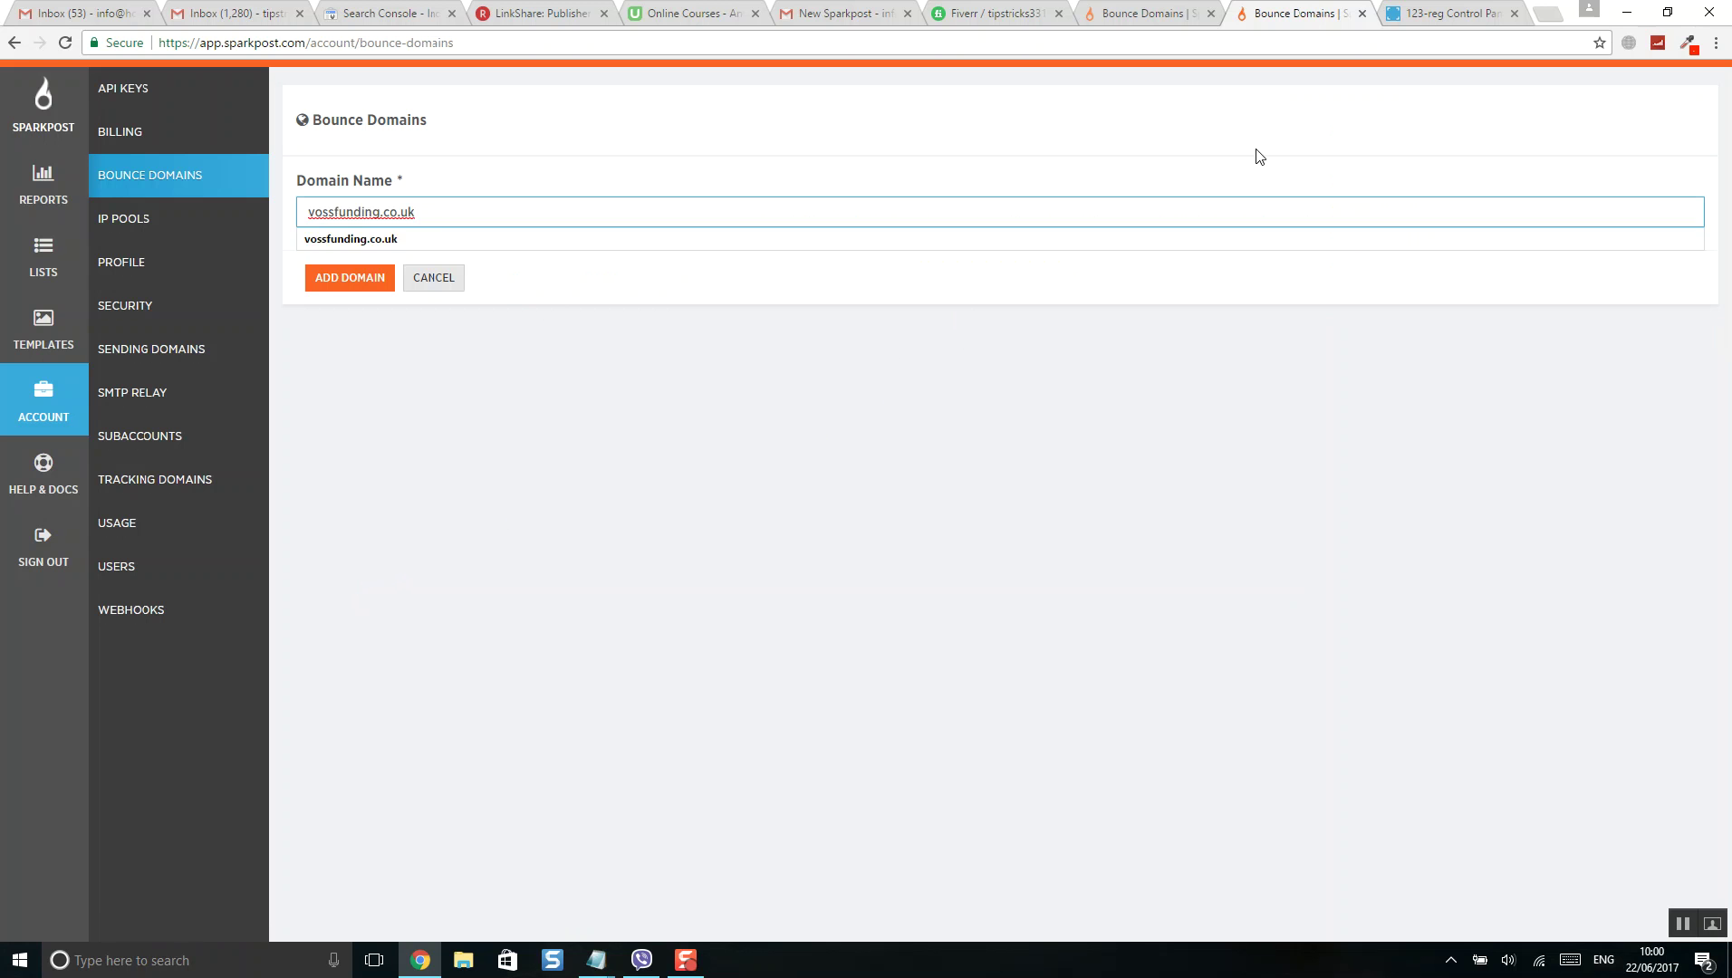
key(Home)
text(email.)
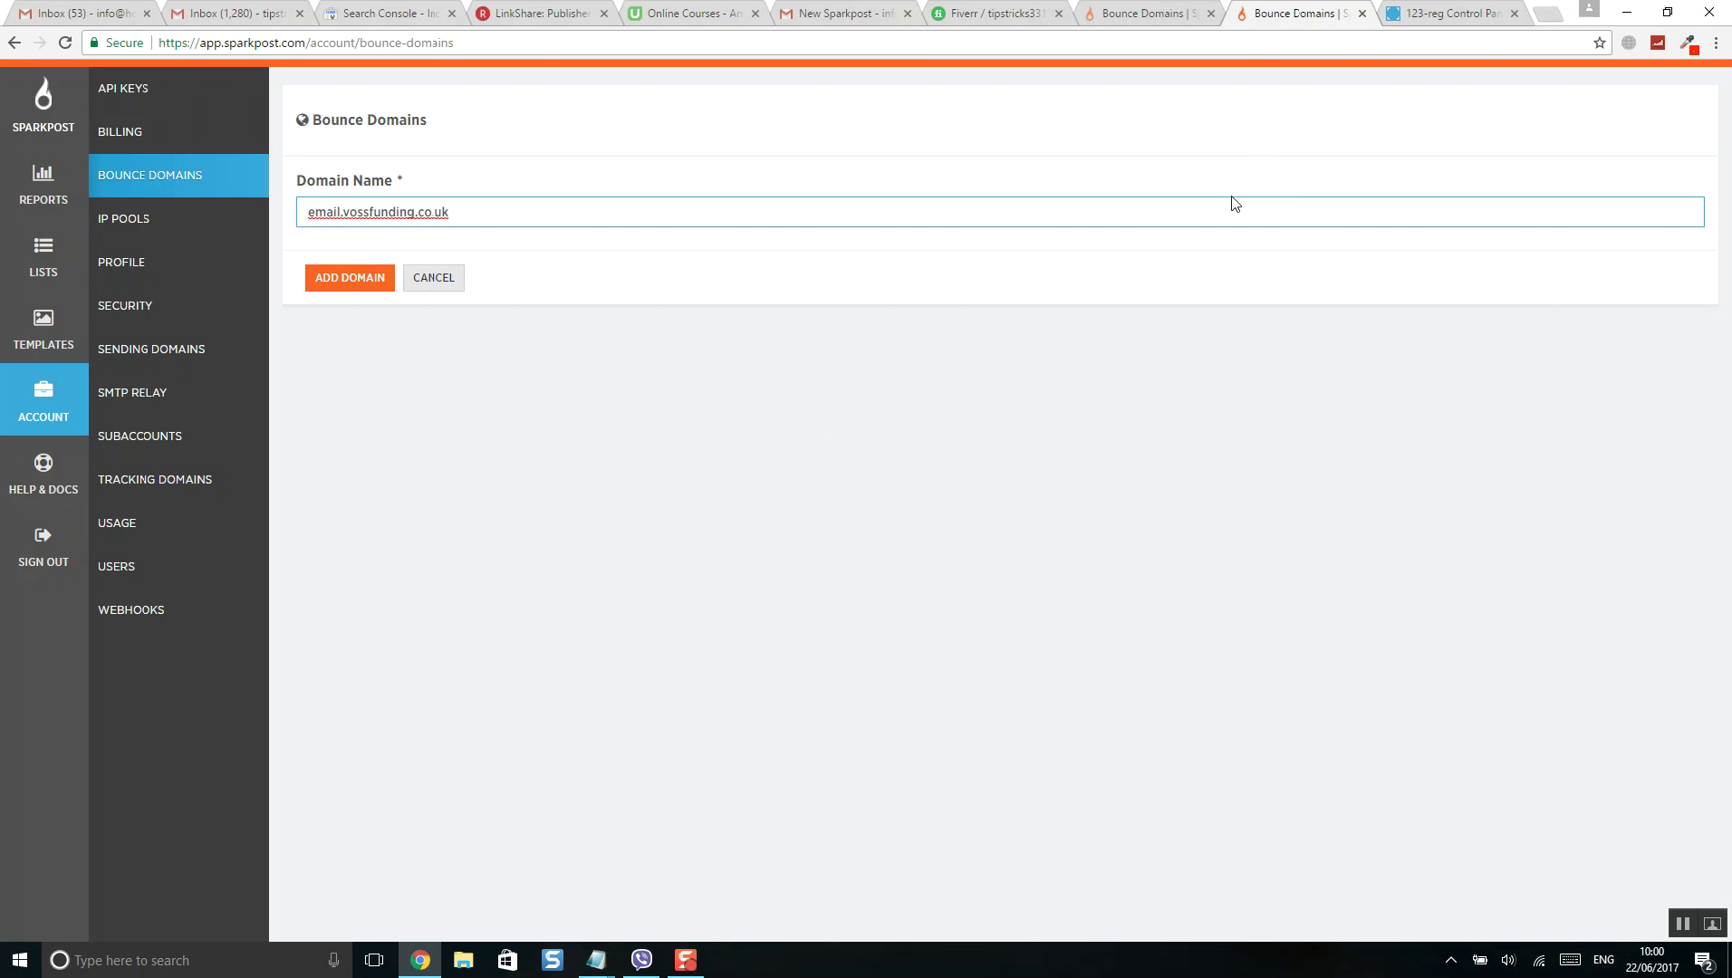
drag(462, 214, 147, 225)
click(348, 288)
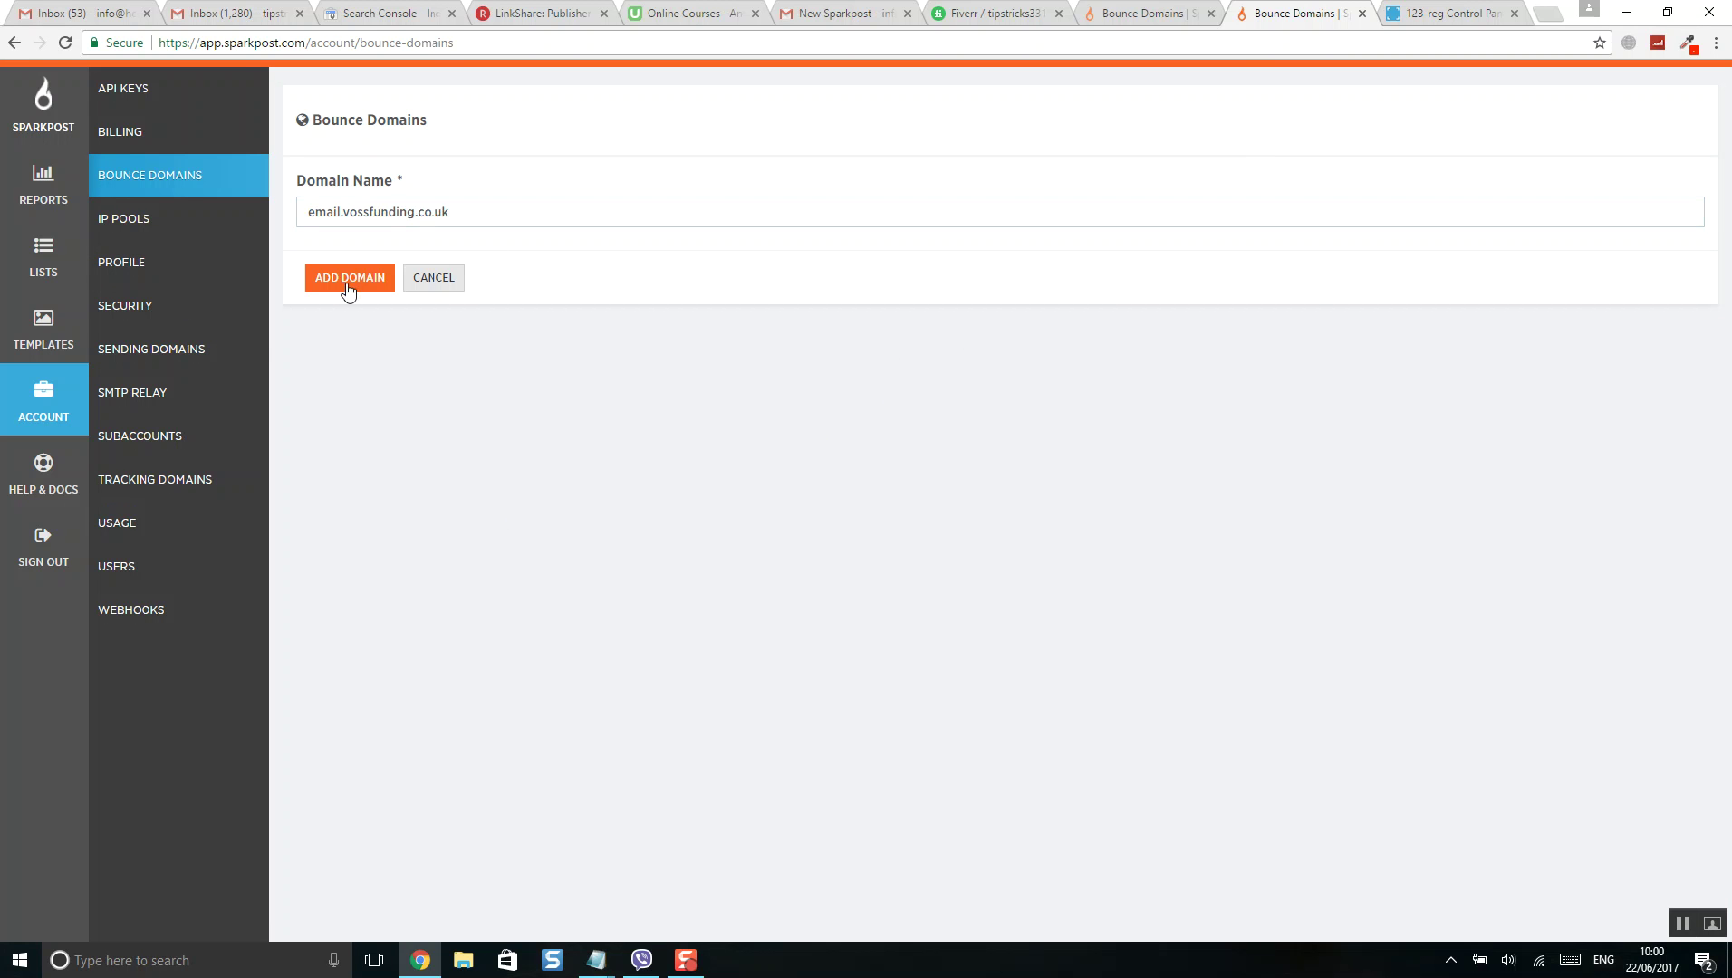
click(348, 279)
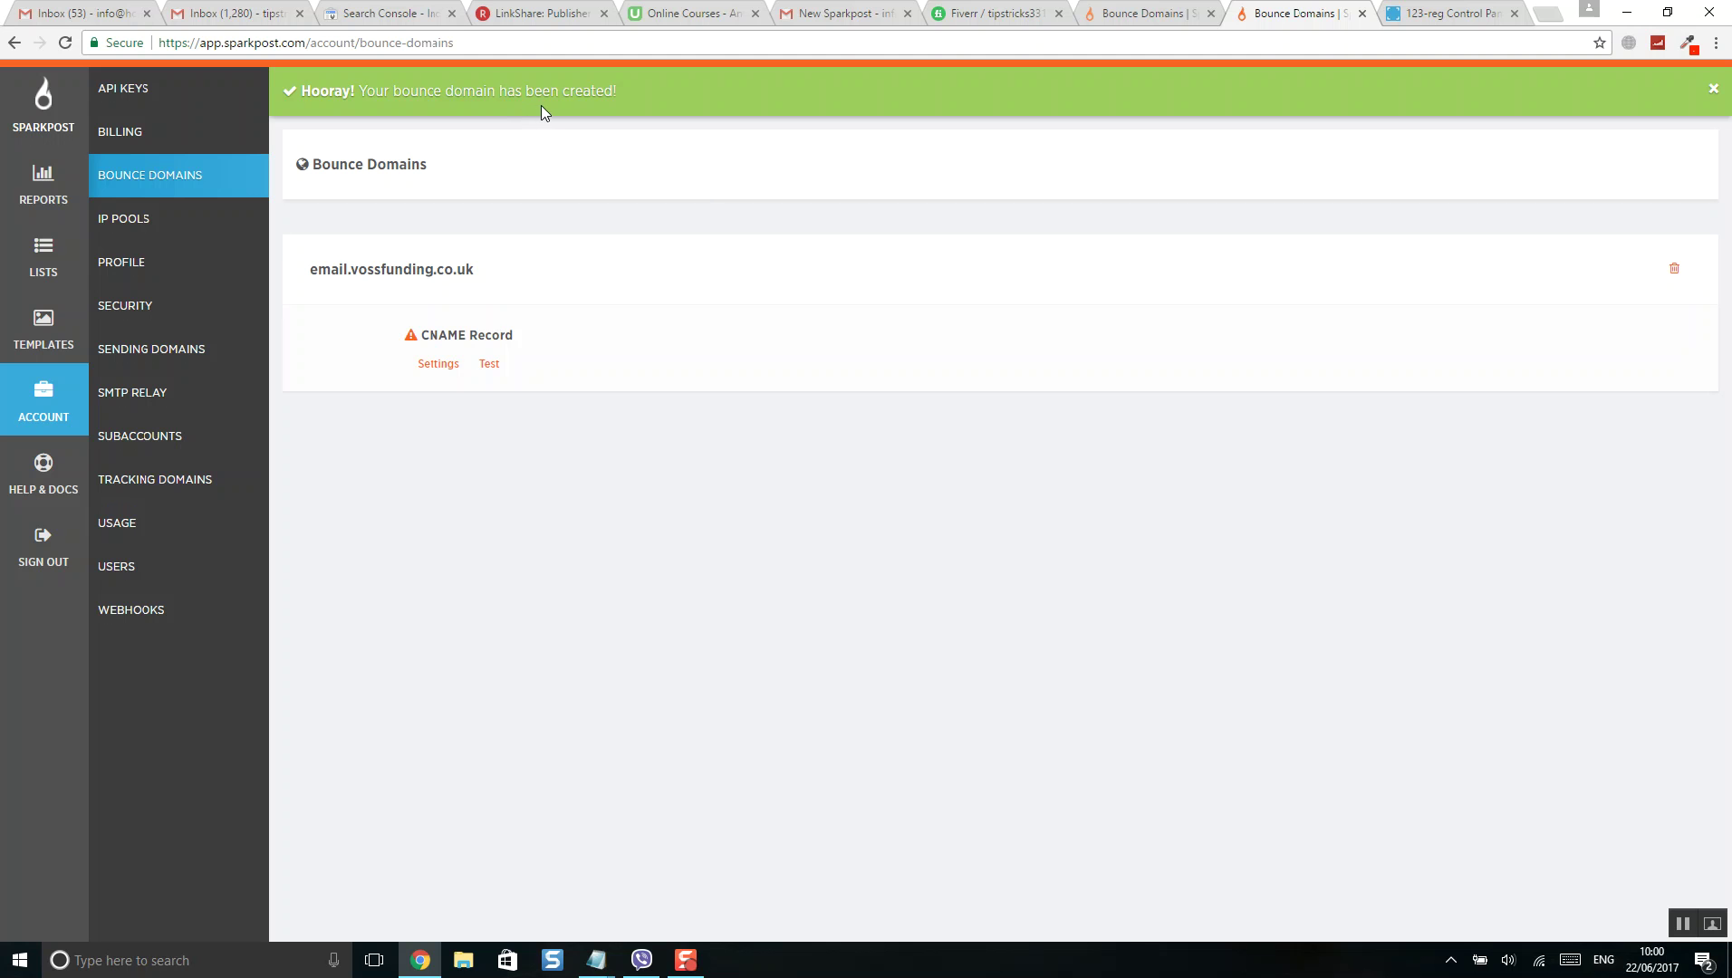
- Show the bounce domain's CNAME record settings and copy the hostname email.vossfunding.co.uk
click(433, 372)
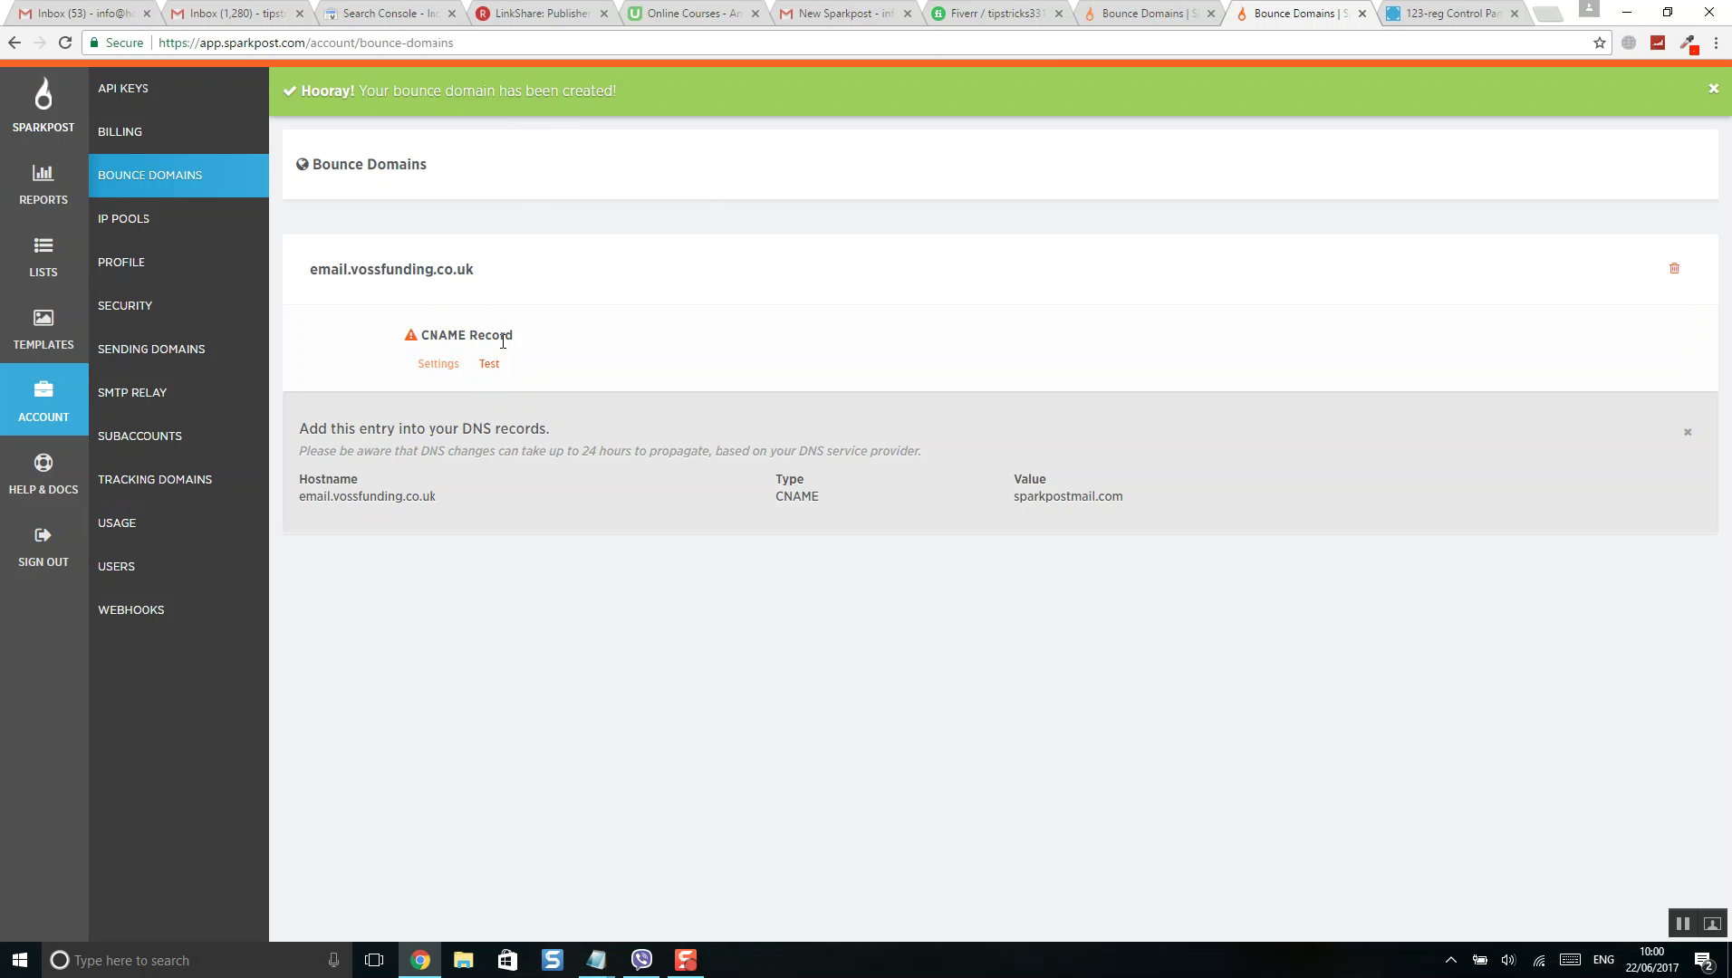
drag(436, 495, 303, 502)
right_click(337, 501)
click(371, 512)
right_click(394, 491)
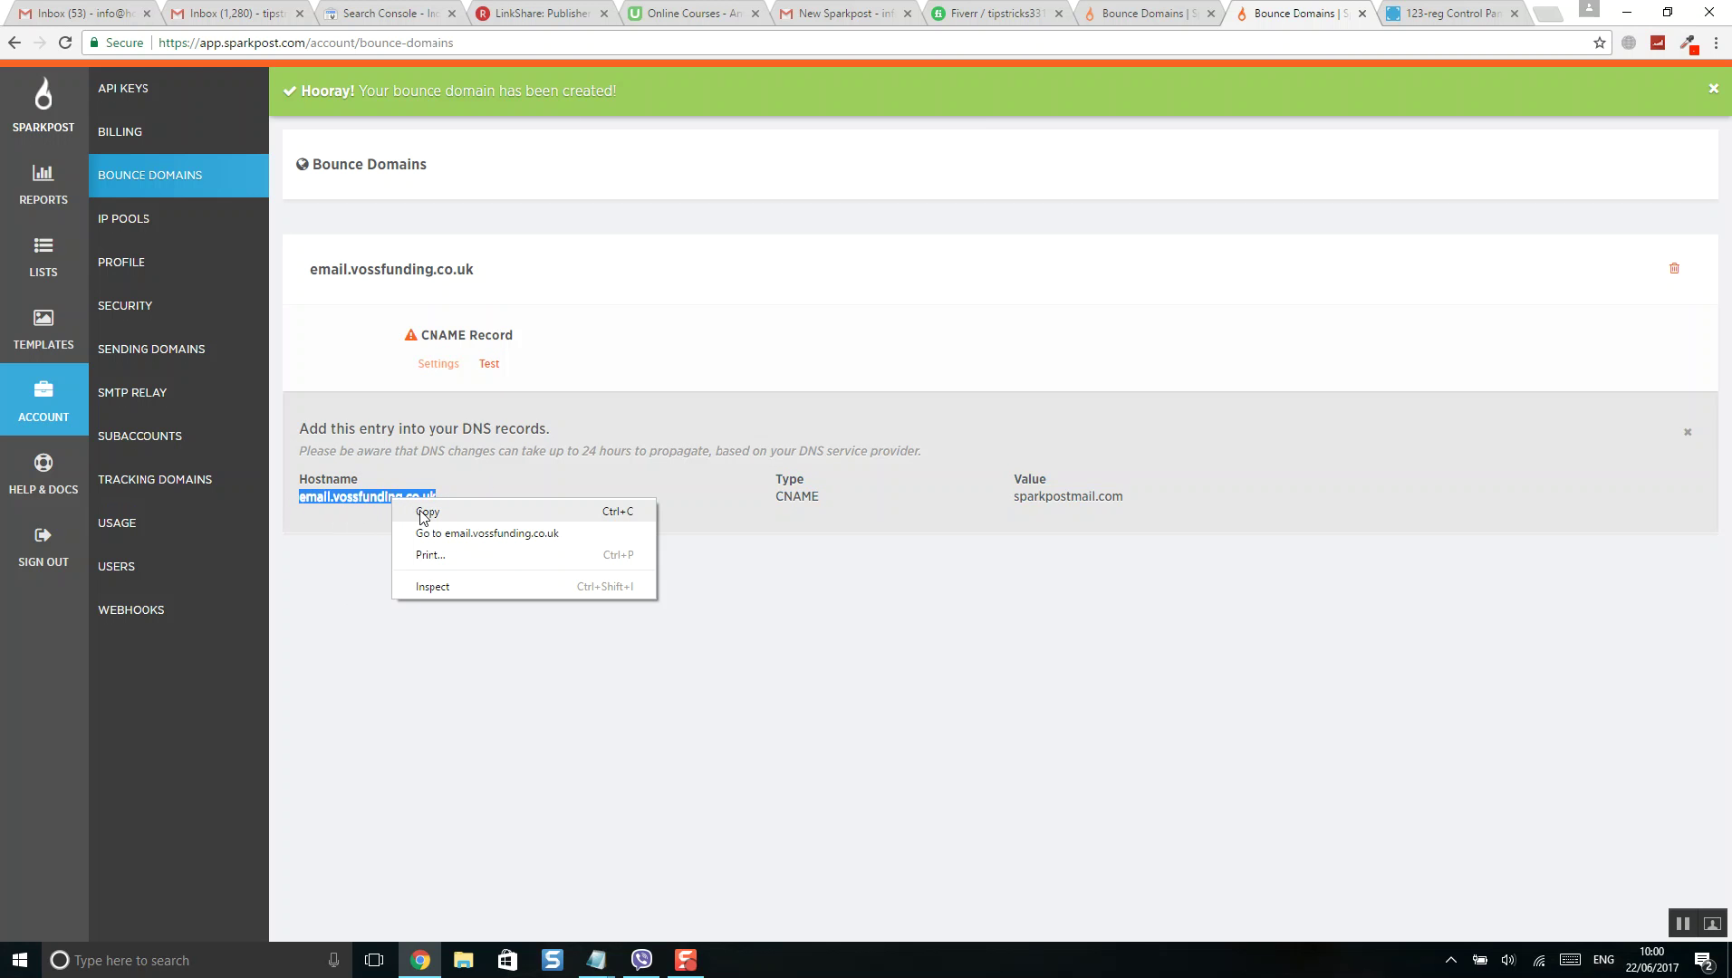
click(420, 507)
double_click(801, 501)
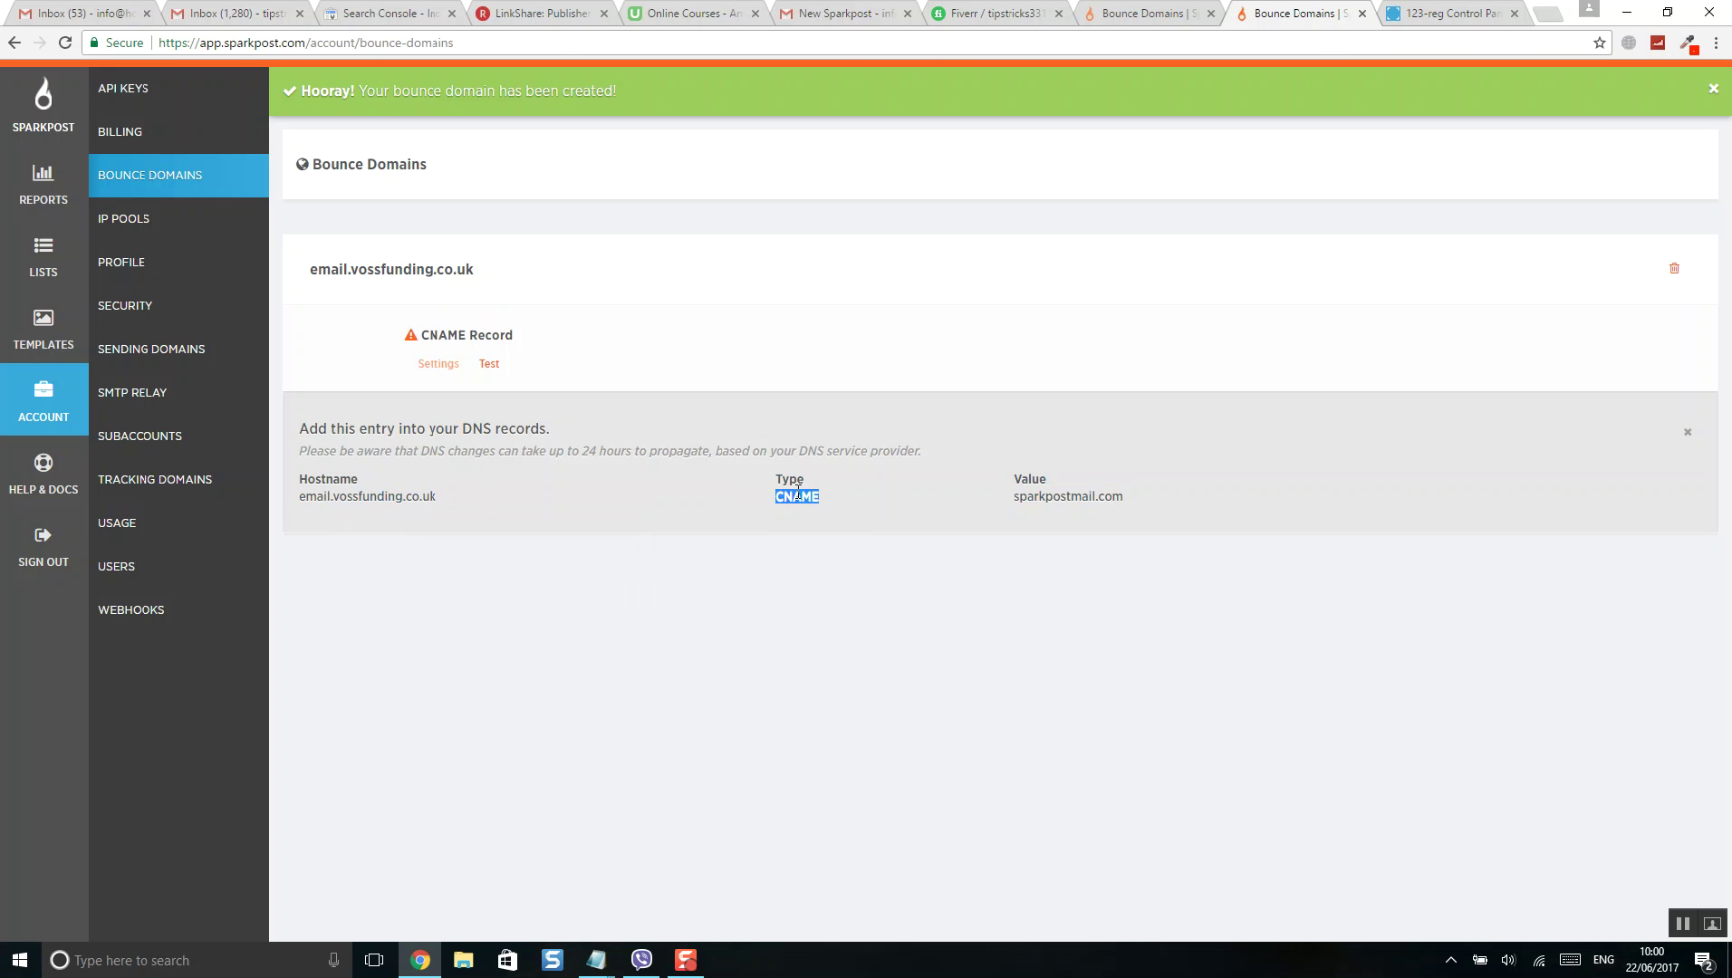
click(1447, 12)
- Start a CNAME record in 123-reg with hostname email.vossfunding.co.uk
scroll(642, 696, down, 5)
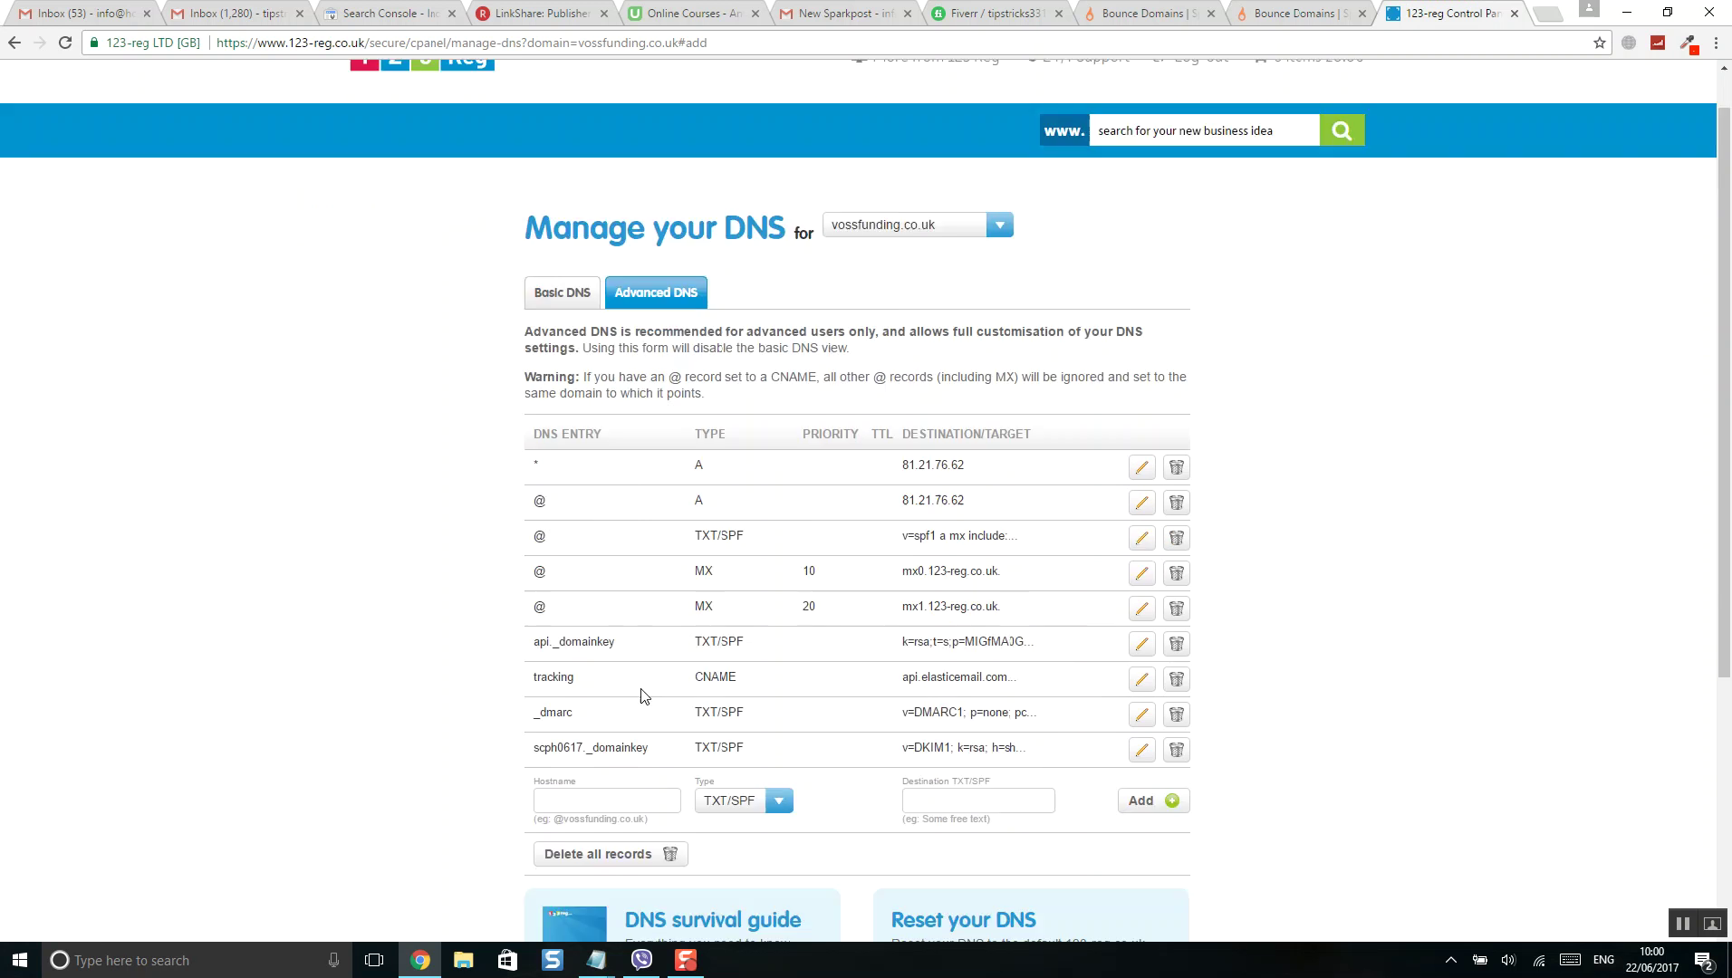
click(722, 416)
click(699, 463)
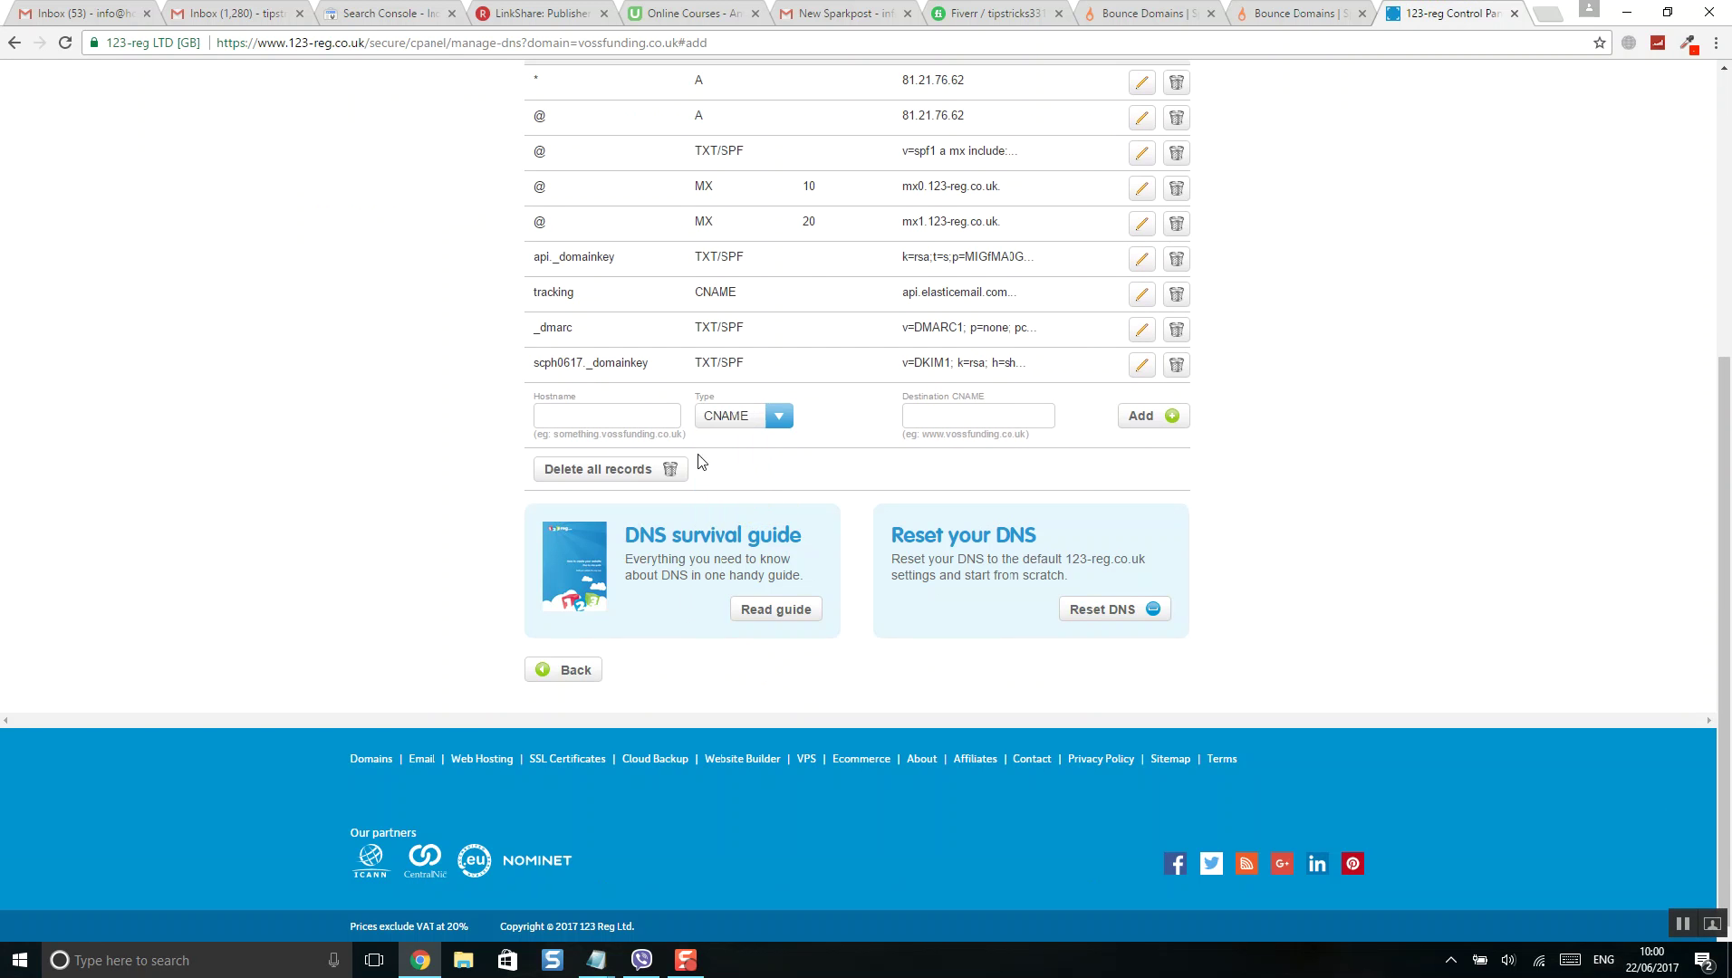
right_click(633, 418)
click(702, 524)
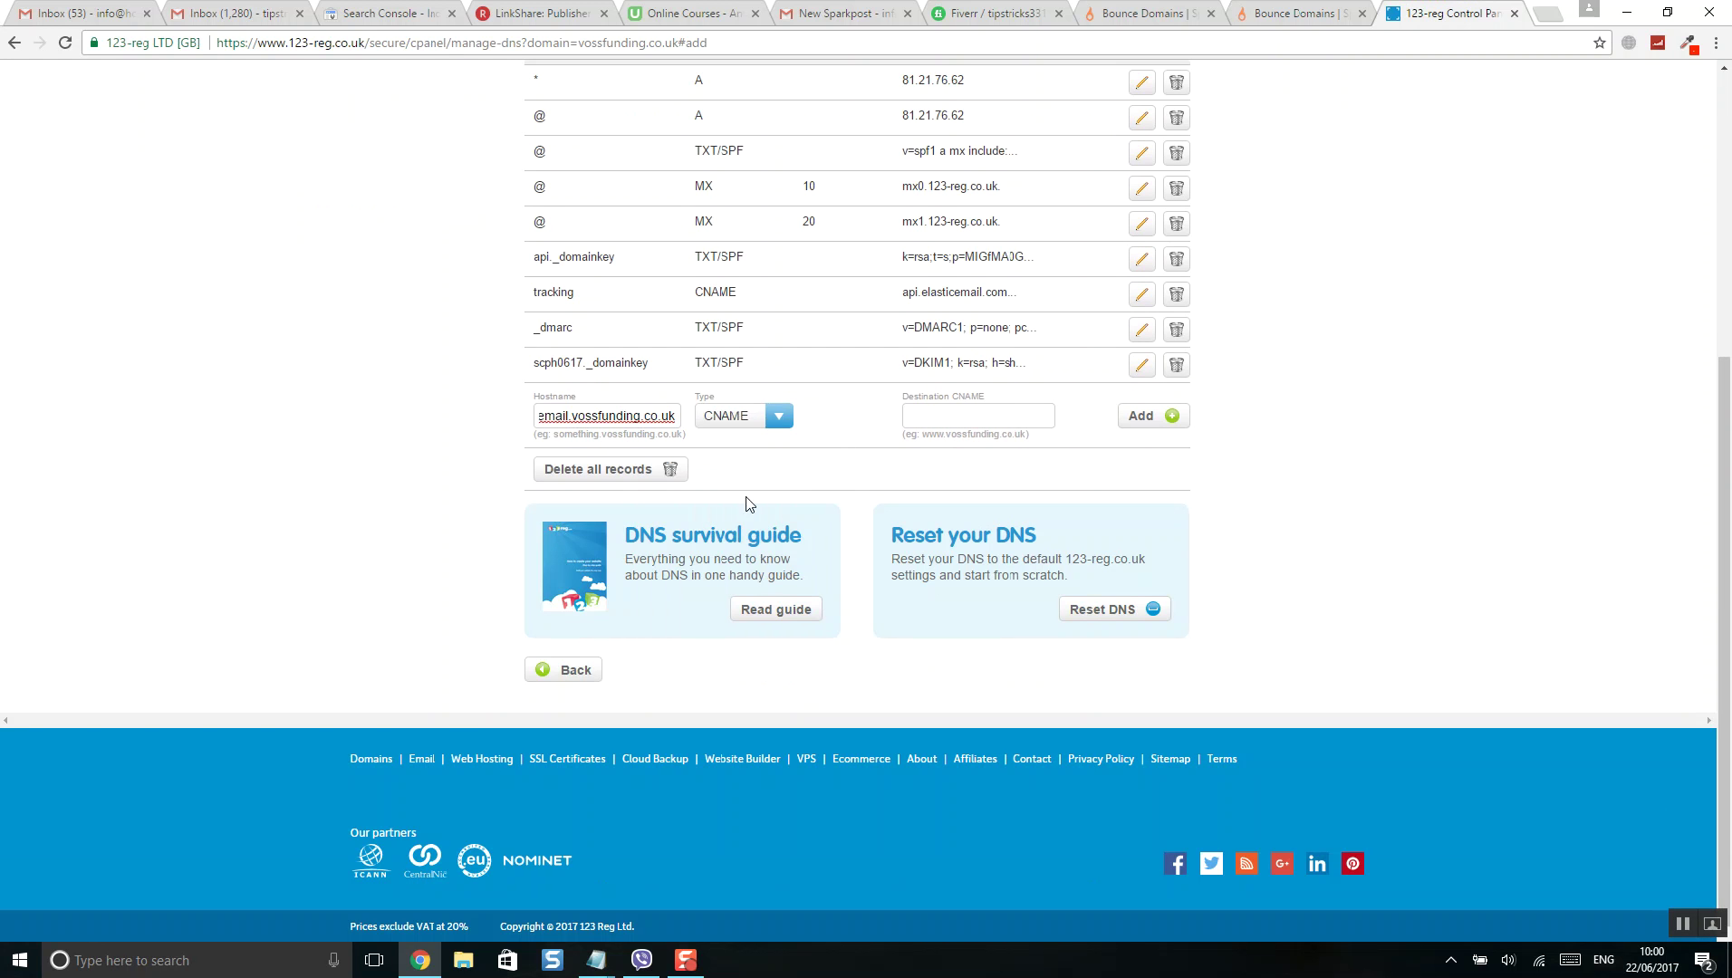
- Copy sparkpostmail.com from SparkPost, paste it as the destination, and add the CNAME record
click(1149, 10)
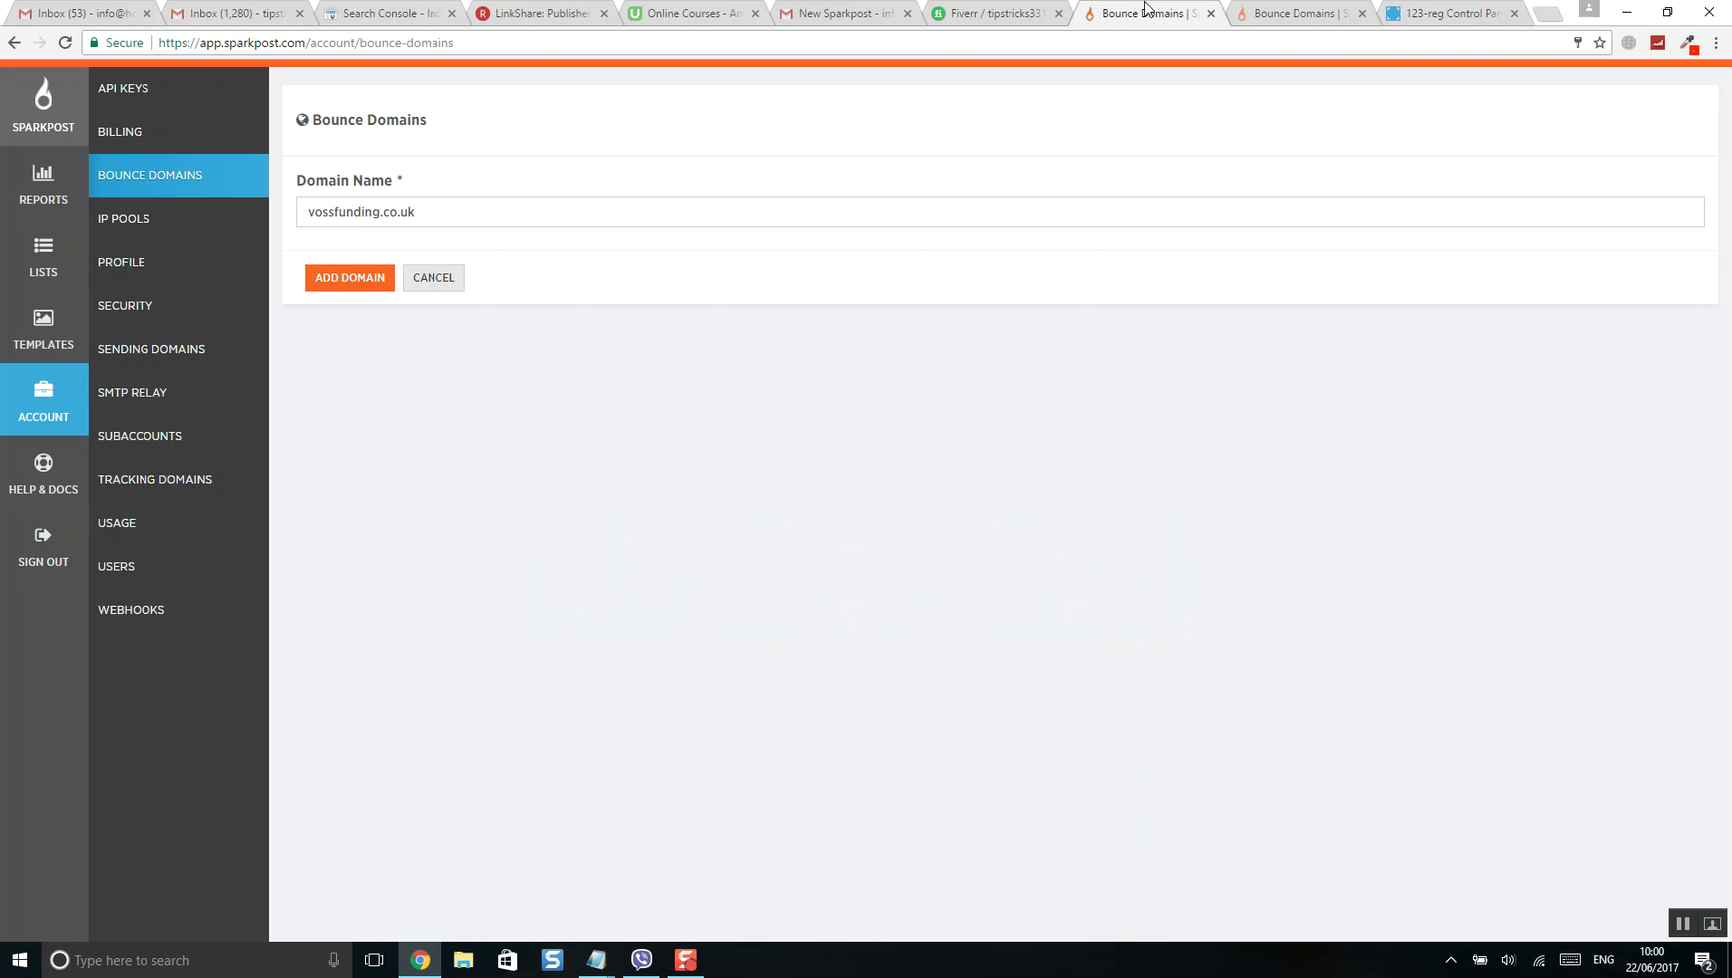
click(1255, 11)
drag(1156, 501, 1015, 493)
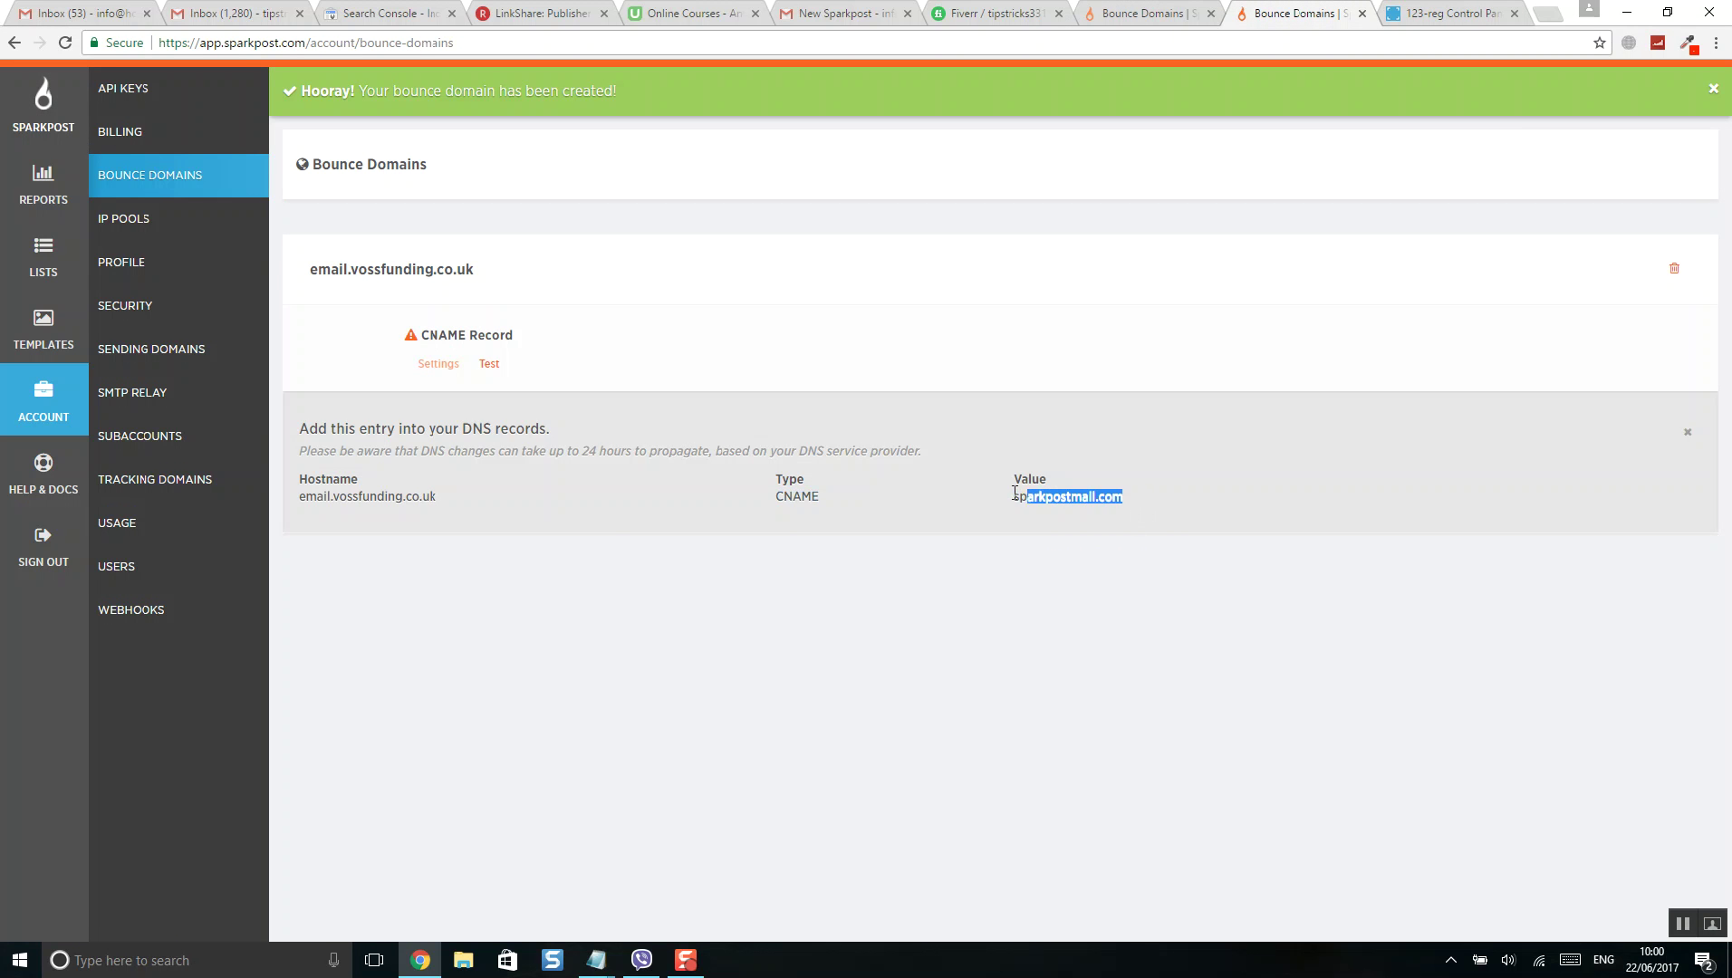
right_click(1051, 506)
click(1089, 519)
click(1447, 11)
click(998, 416)
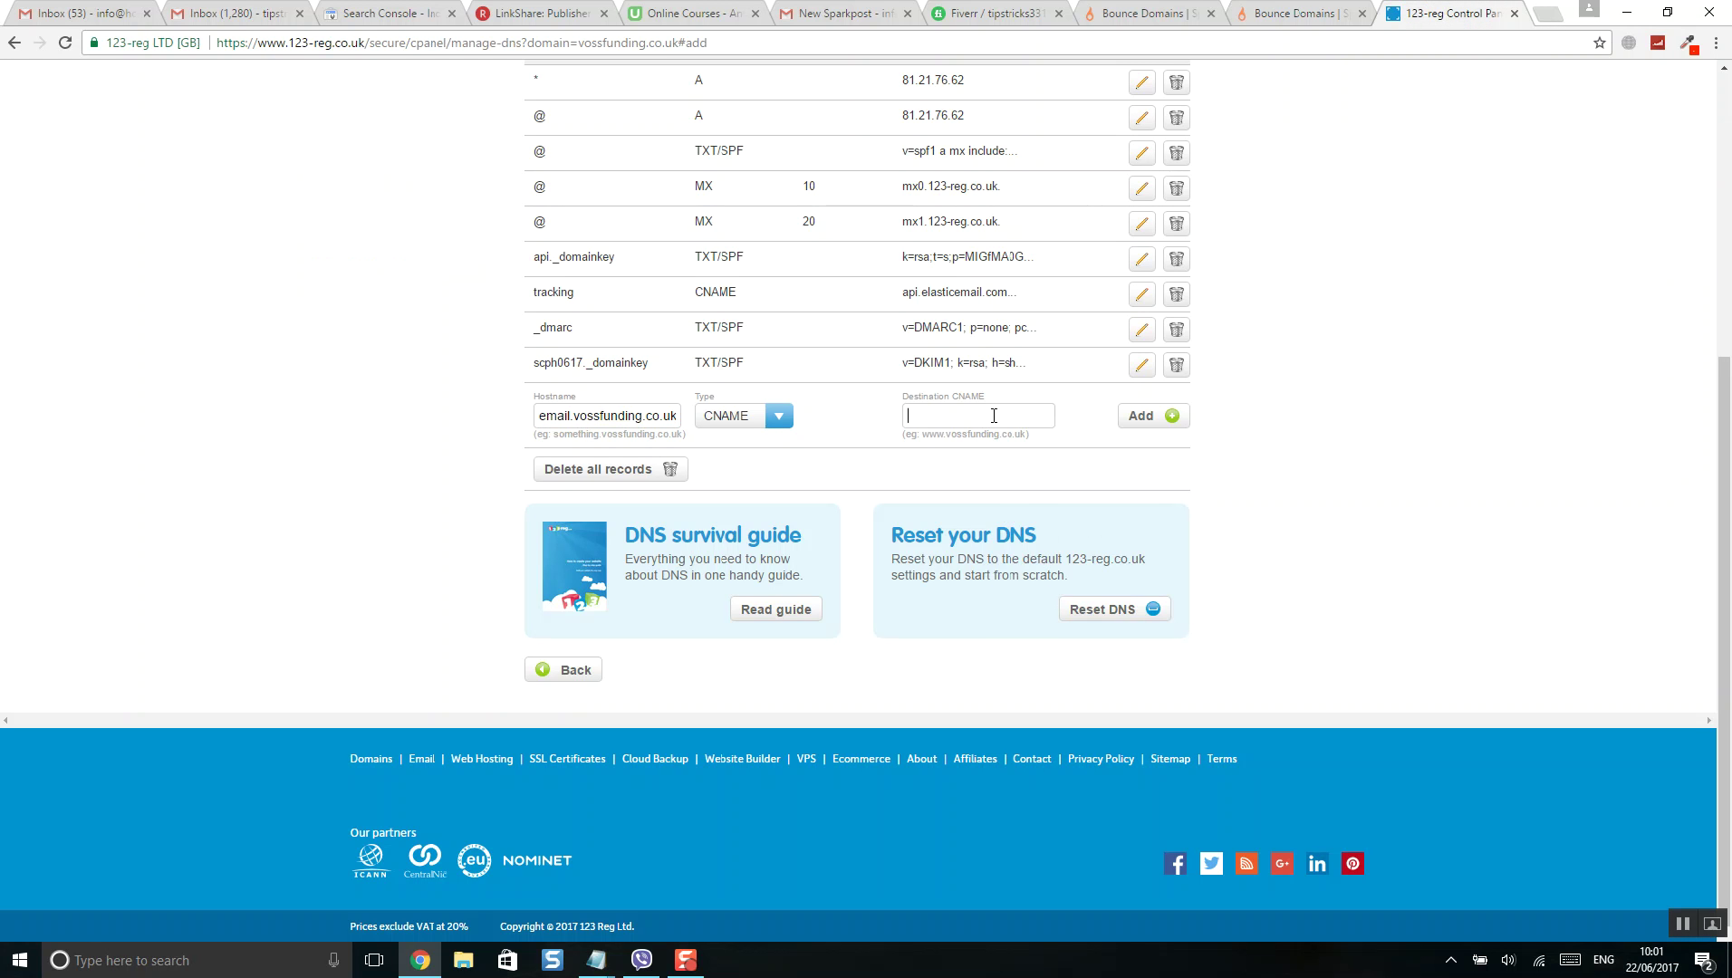
right_click(998, 416)
click(1051, 518)
click(1149, 418)
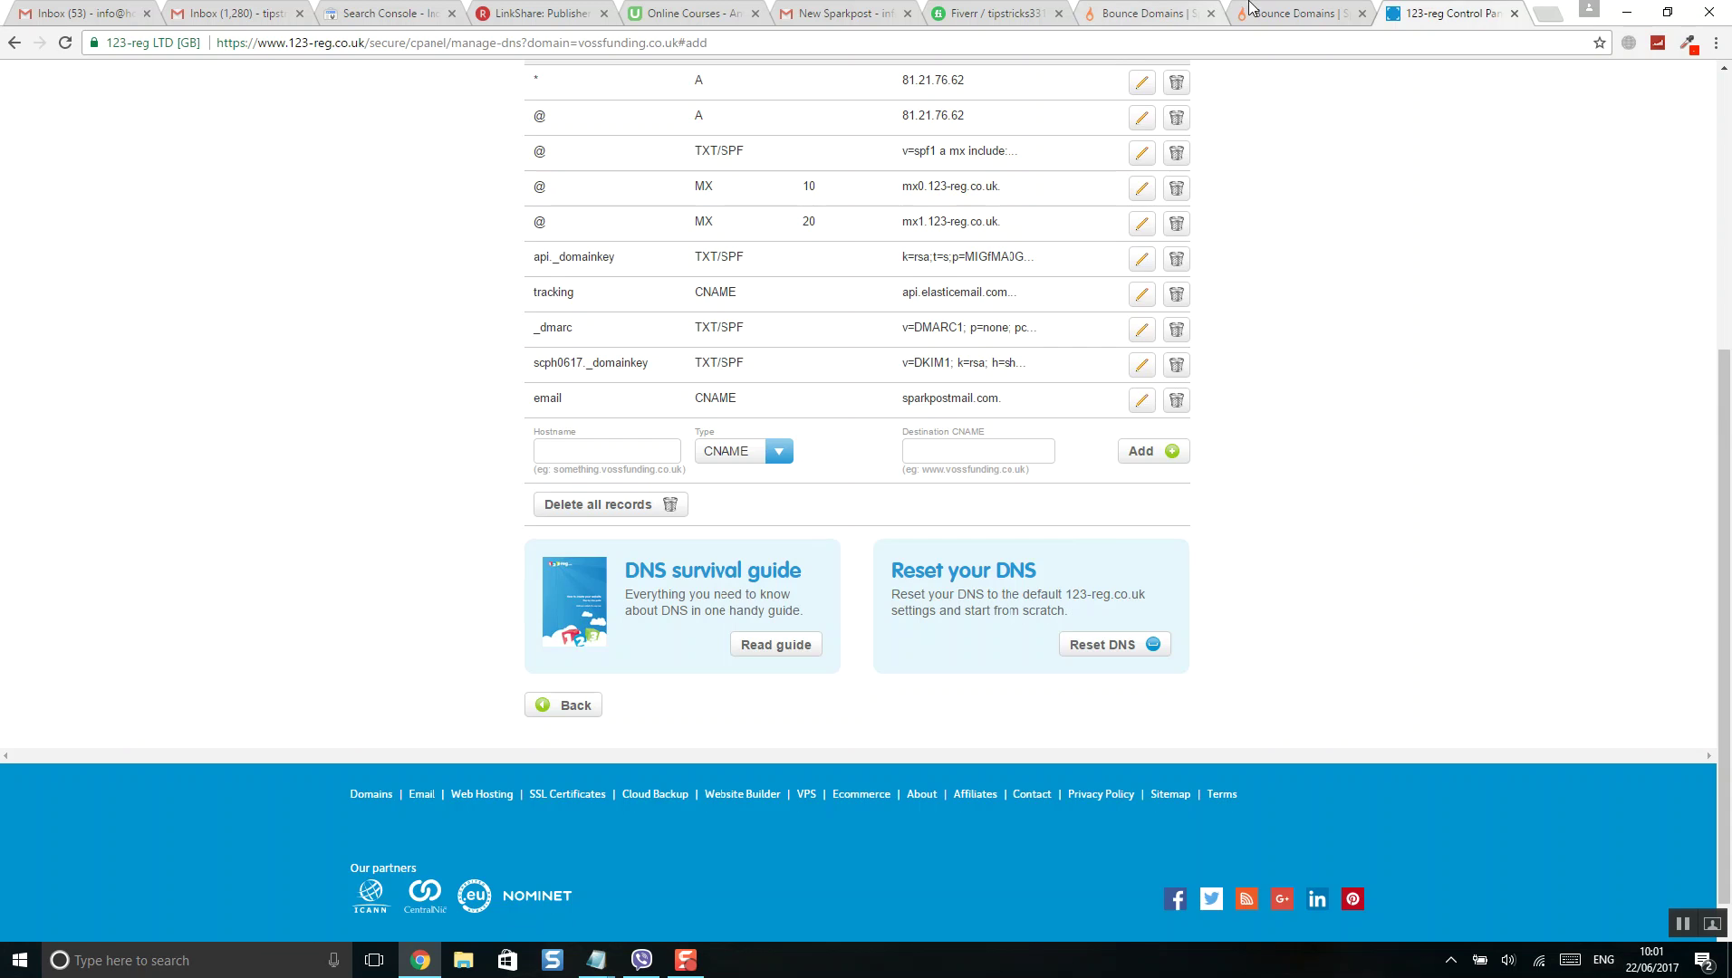
click(1242, 13)
click(834, 574)
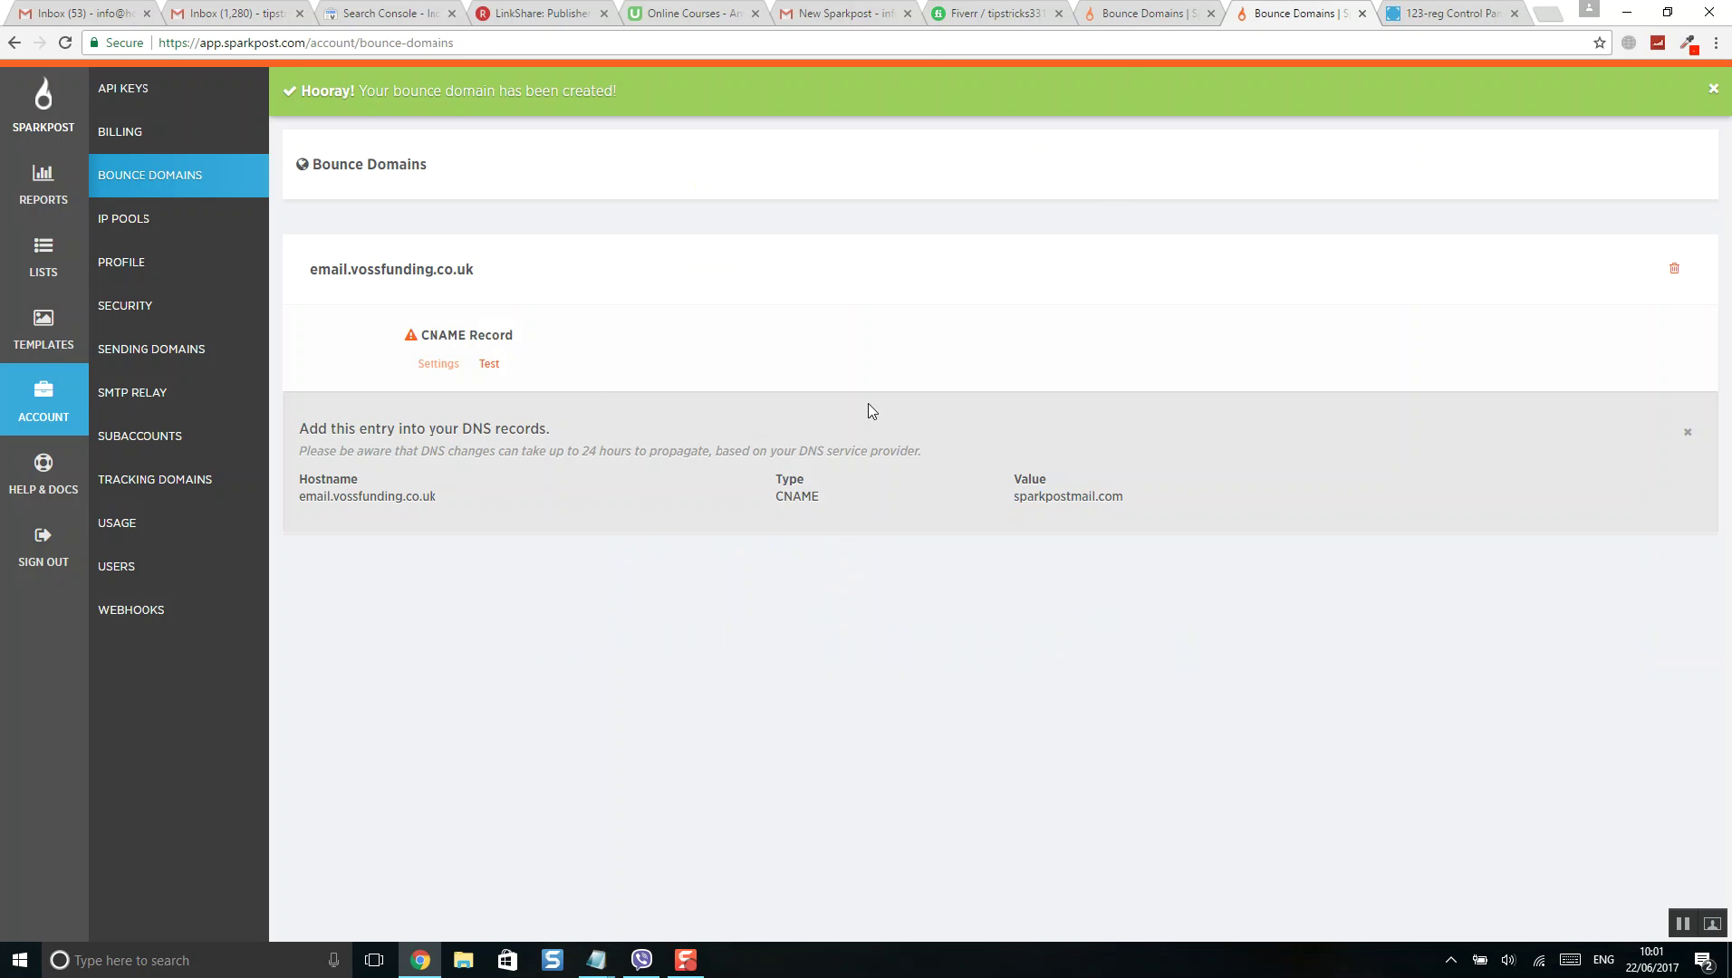
- Test the bounce domain's CNAME record, then check that the dashboard progress ticks both bounce domain steps
click(490, 364)
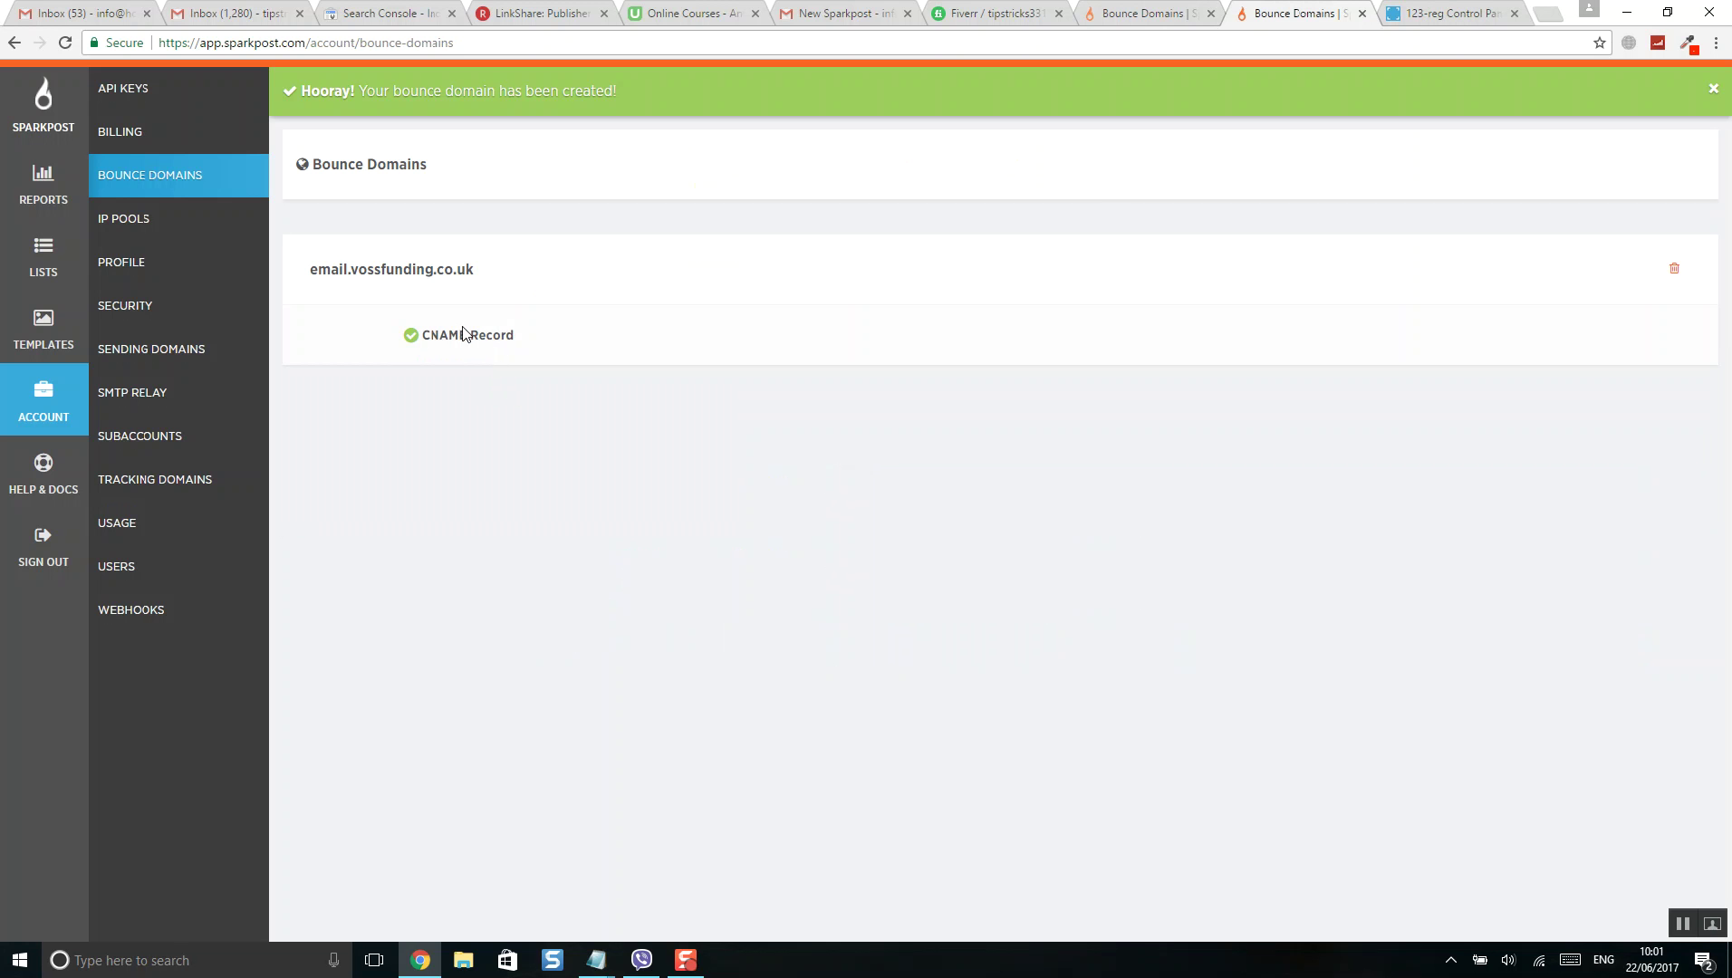
click(43, 134)
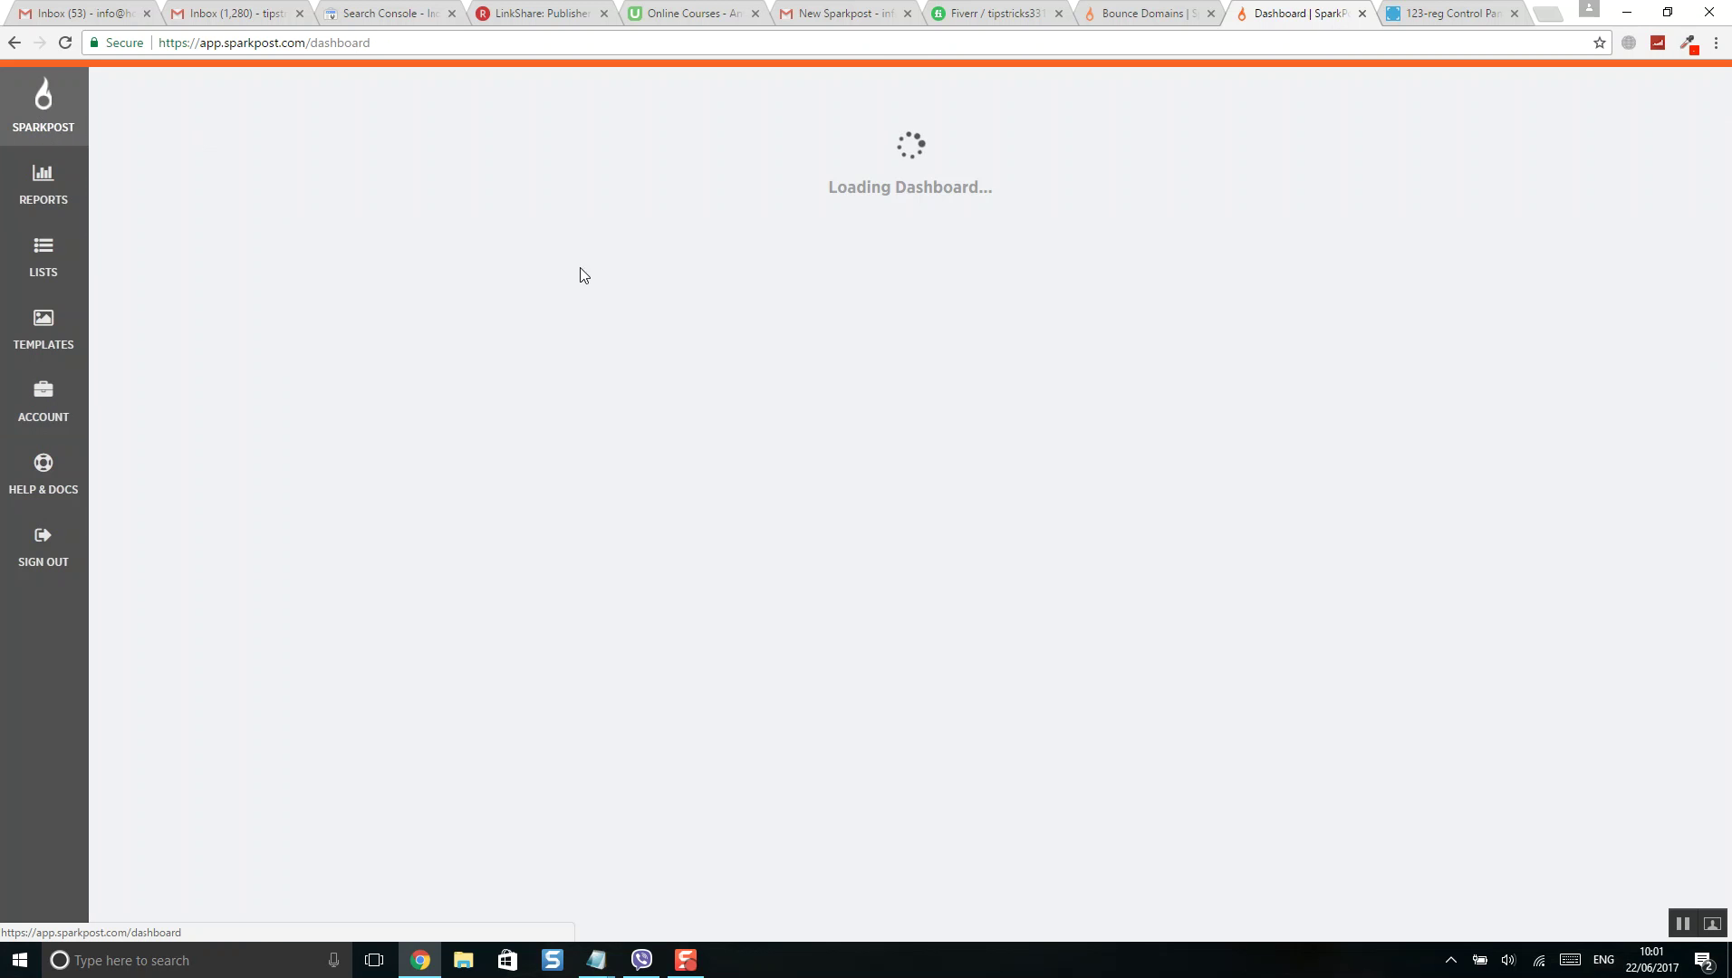
scroll(438, 377, down, 4)
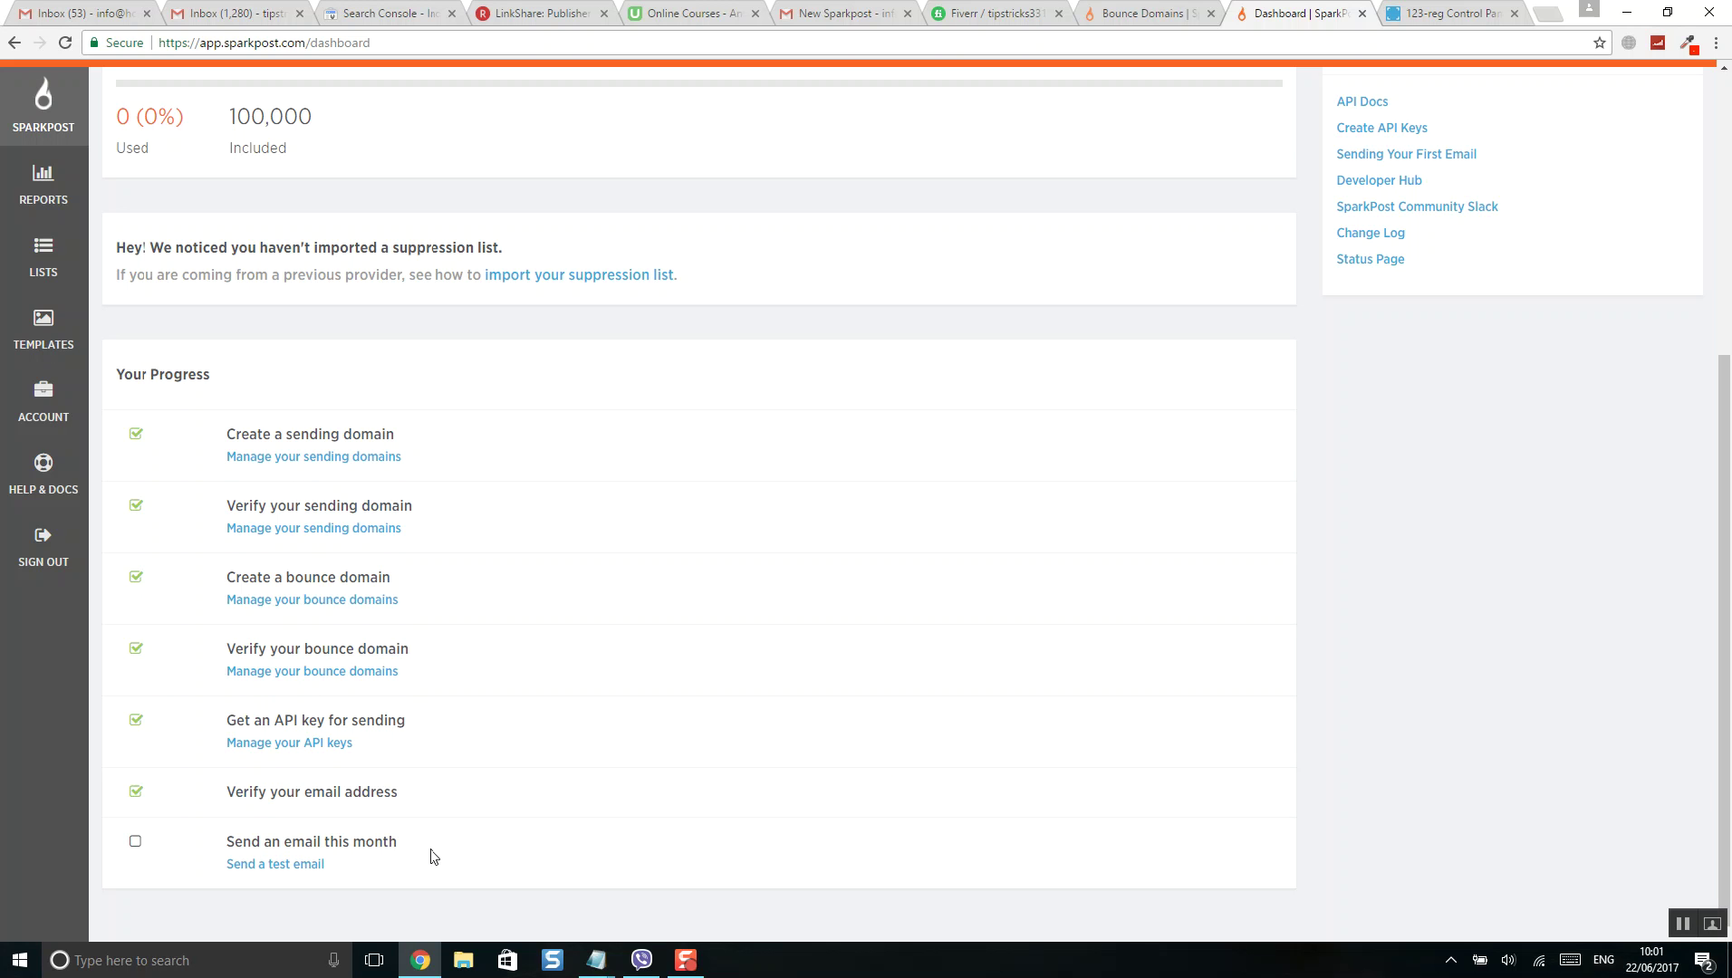
- Send the My First Email test to your own mailbox address and confirm it was sent
click(283, 865)
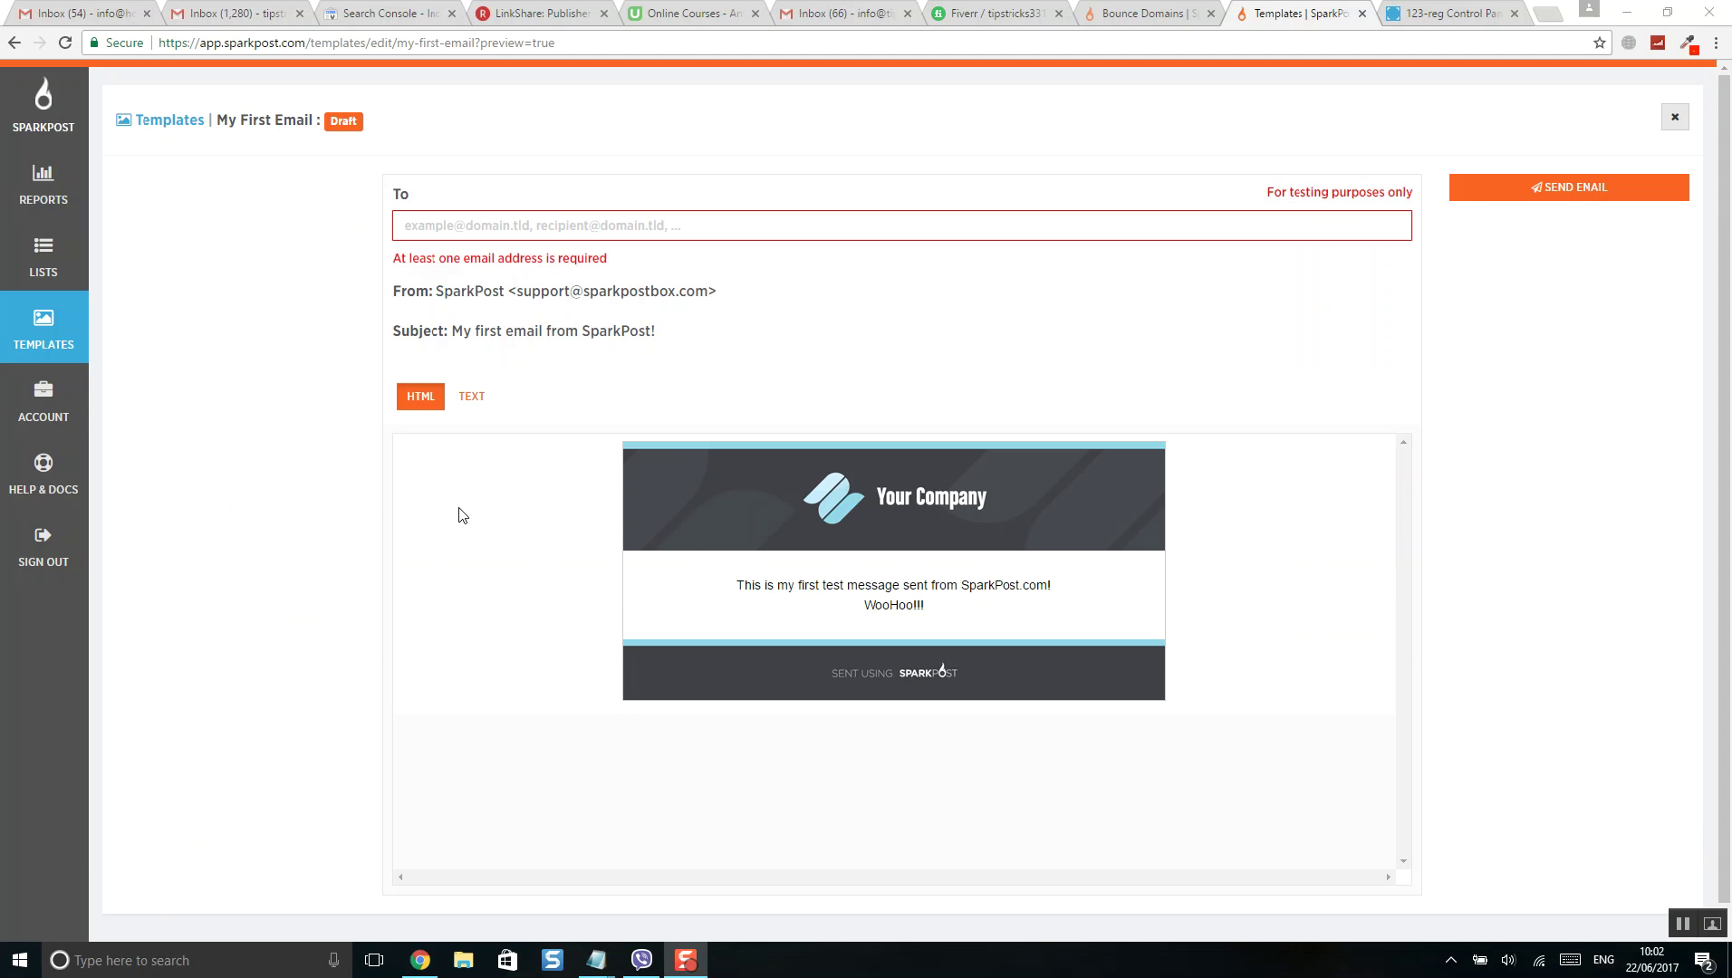
click(462, 515)
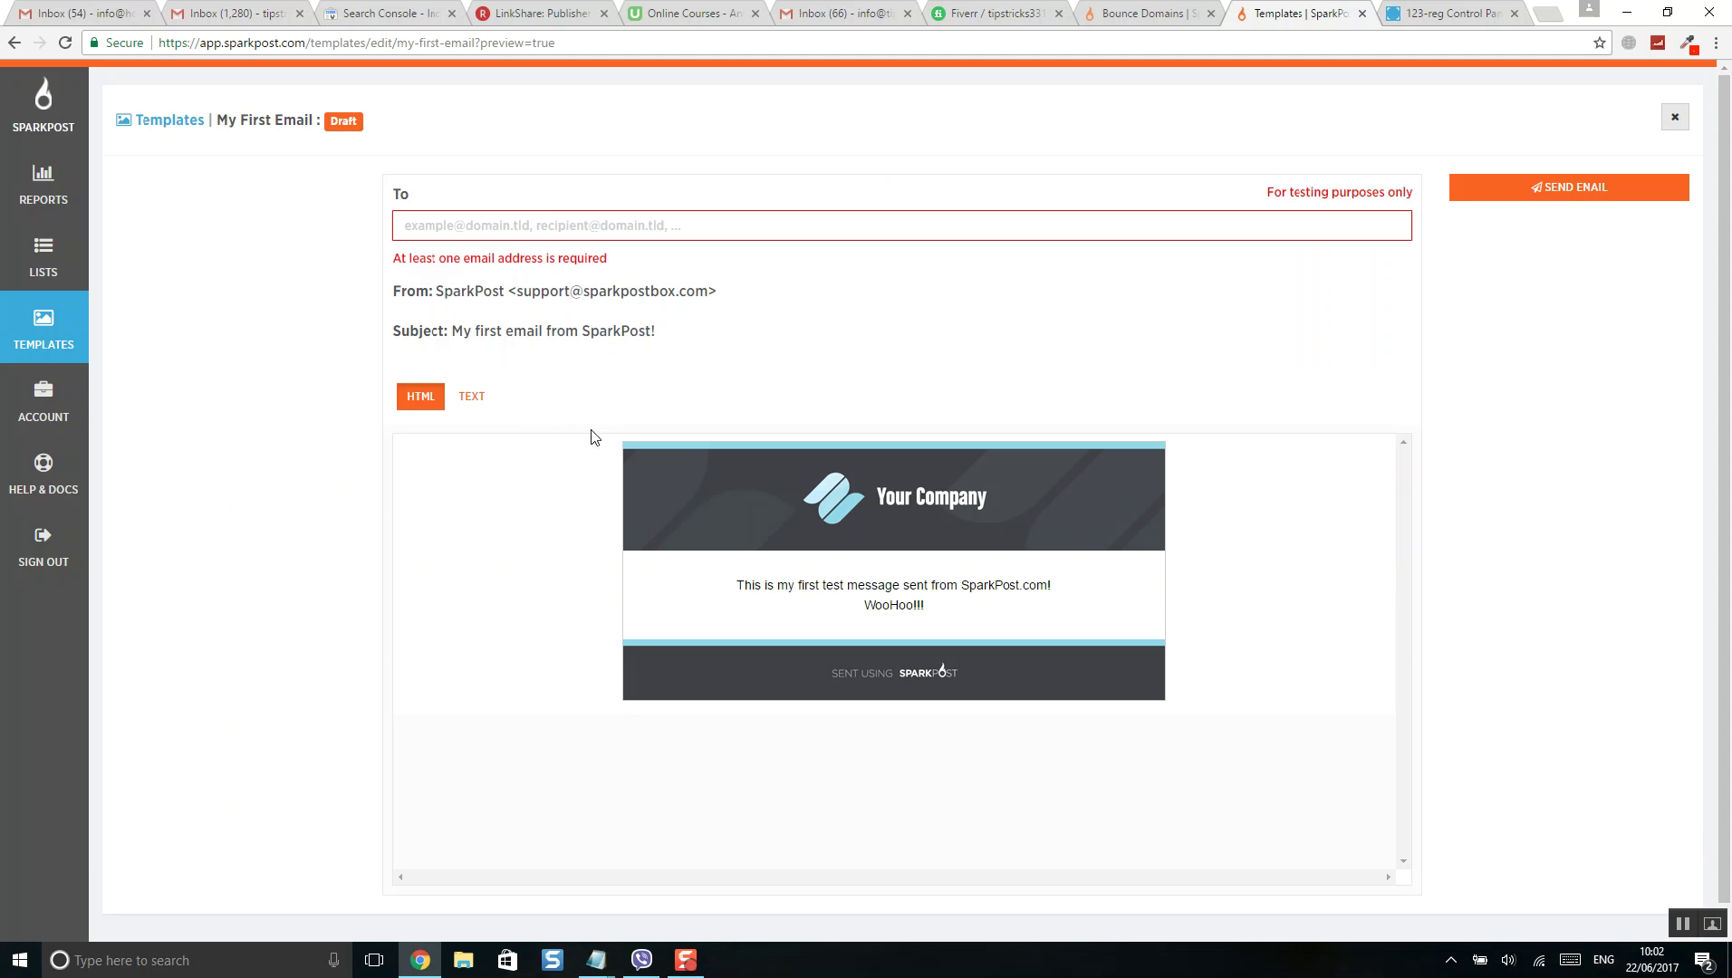
click(540, 218)
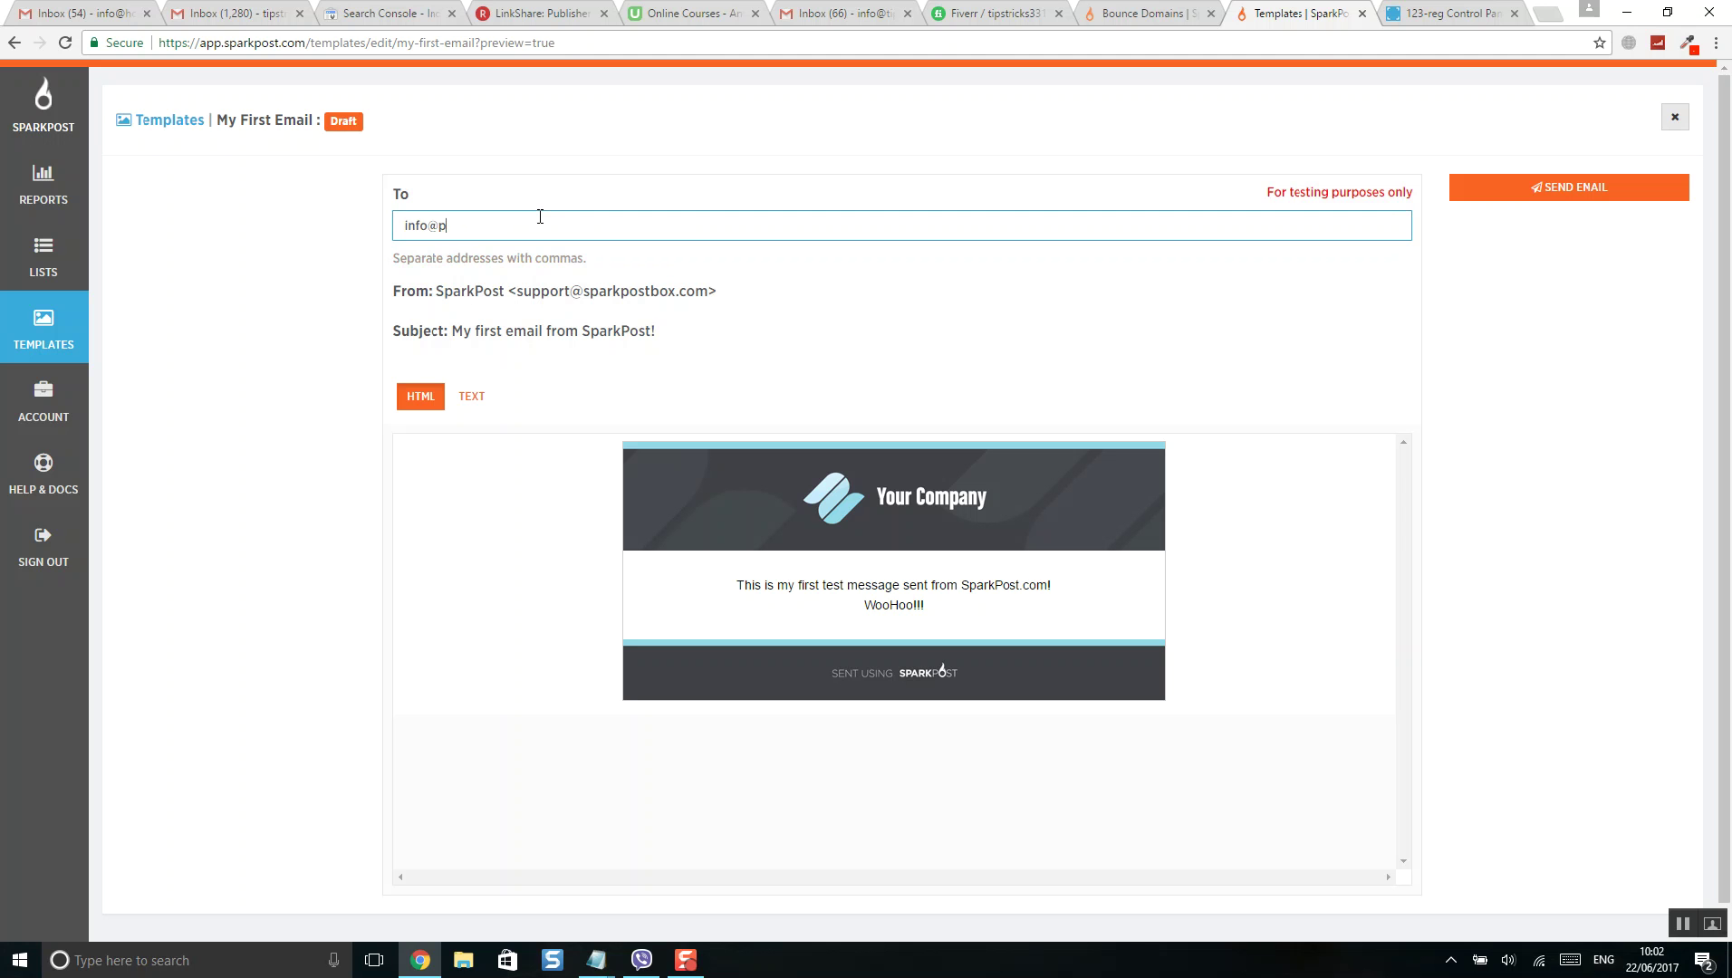
key(Down)
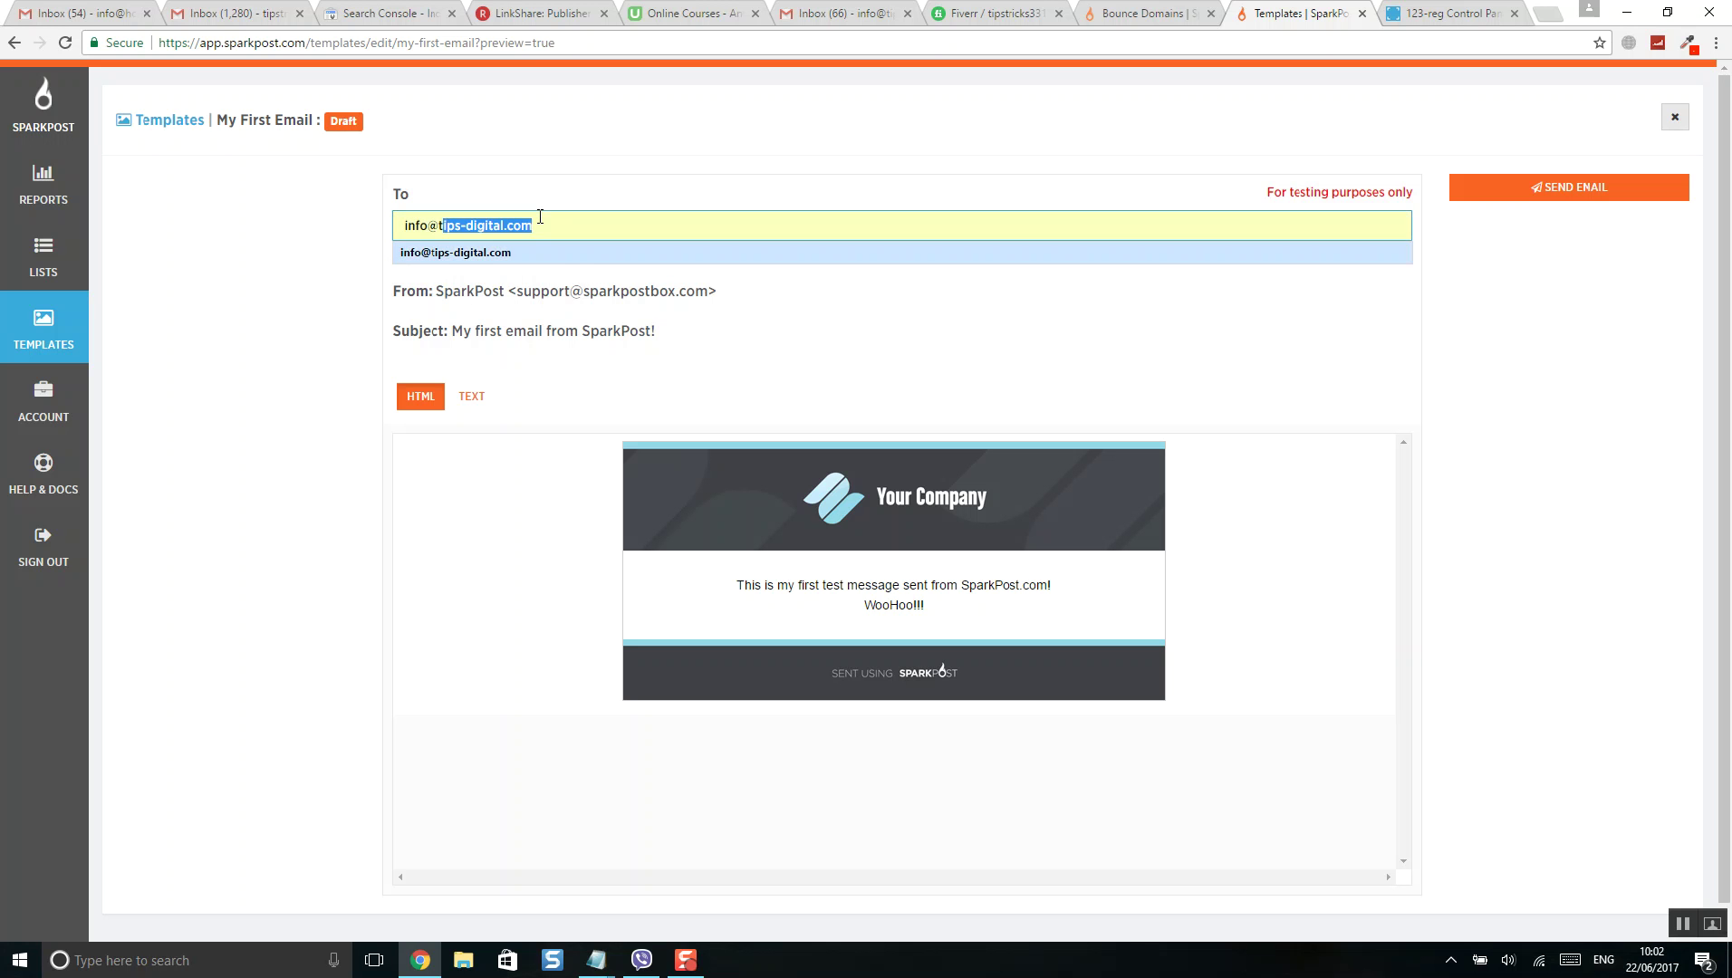
key(Return)
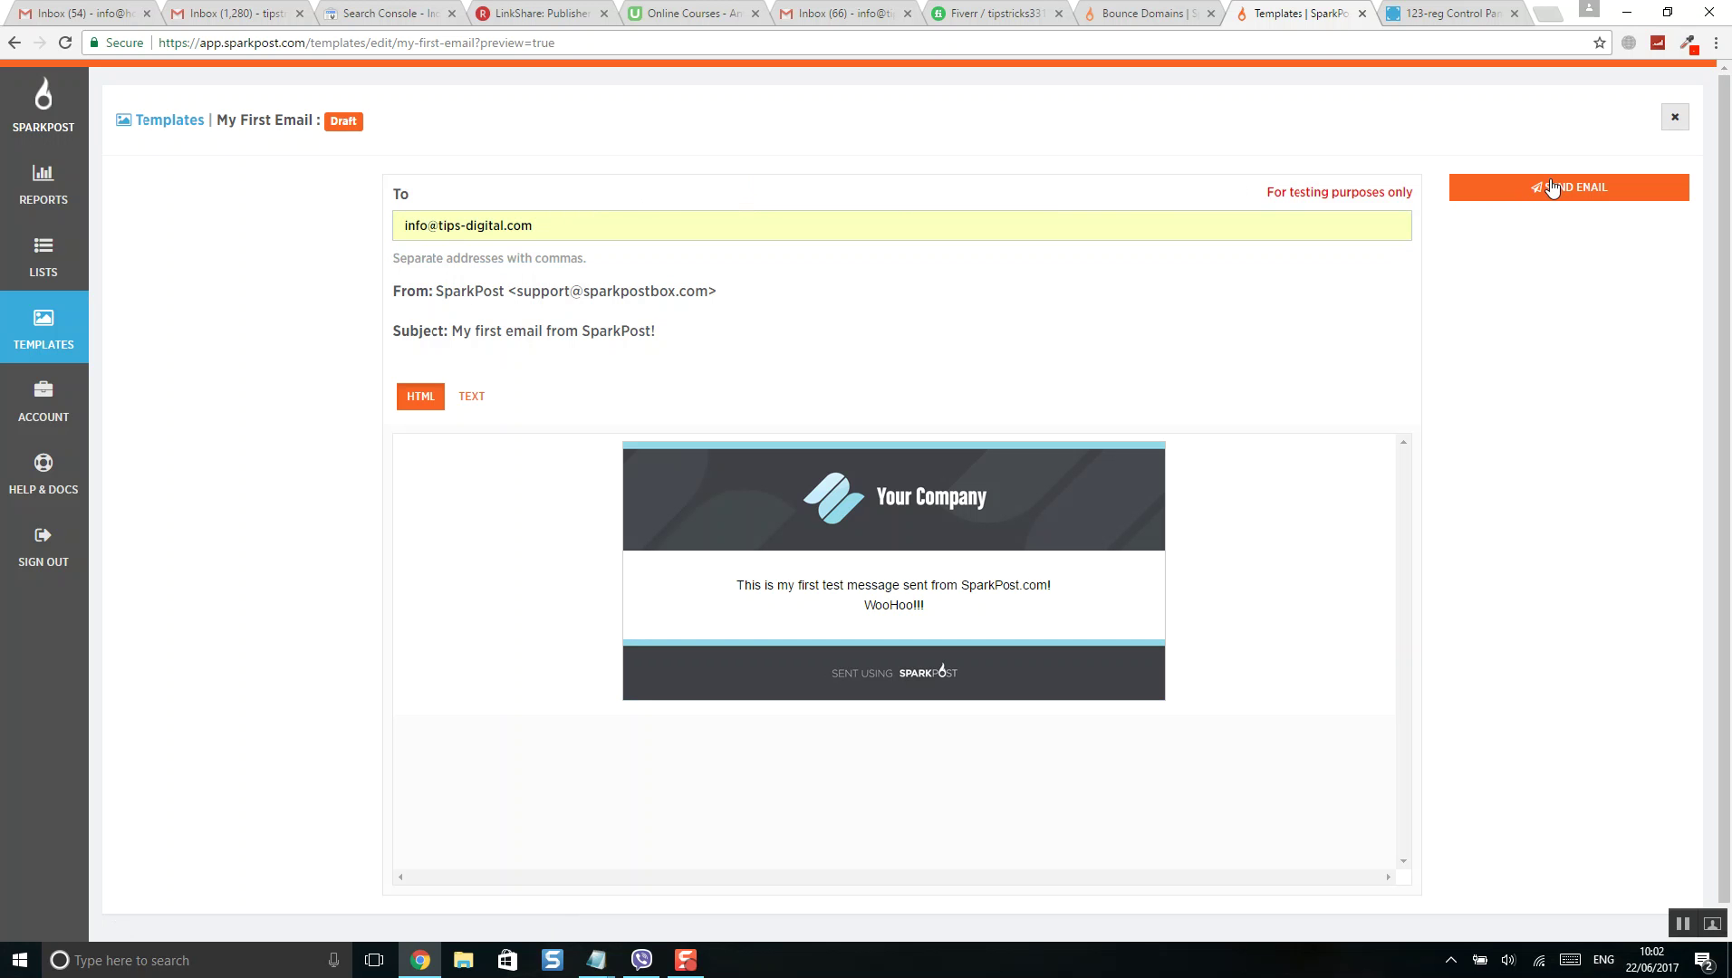
click(1551, 188)
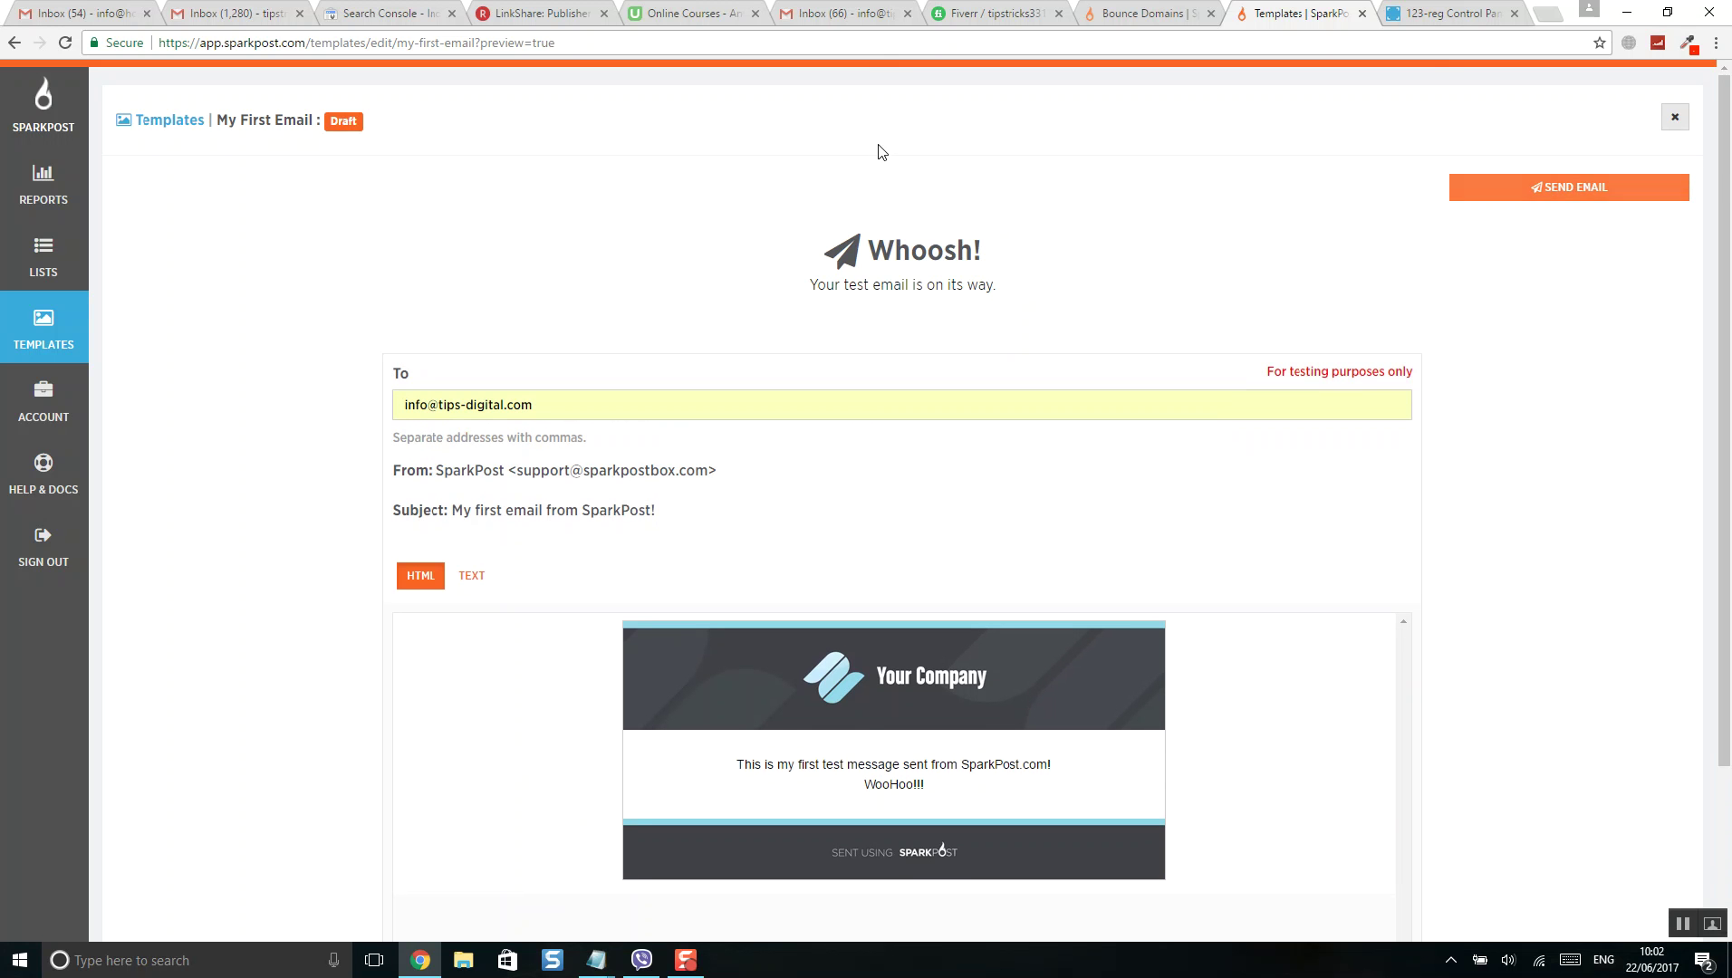
drag(801, 293, 1010, 288)
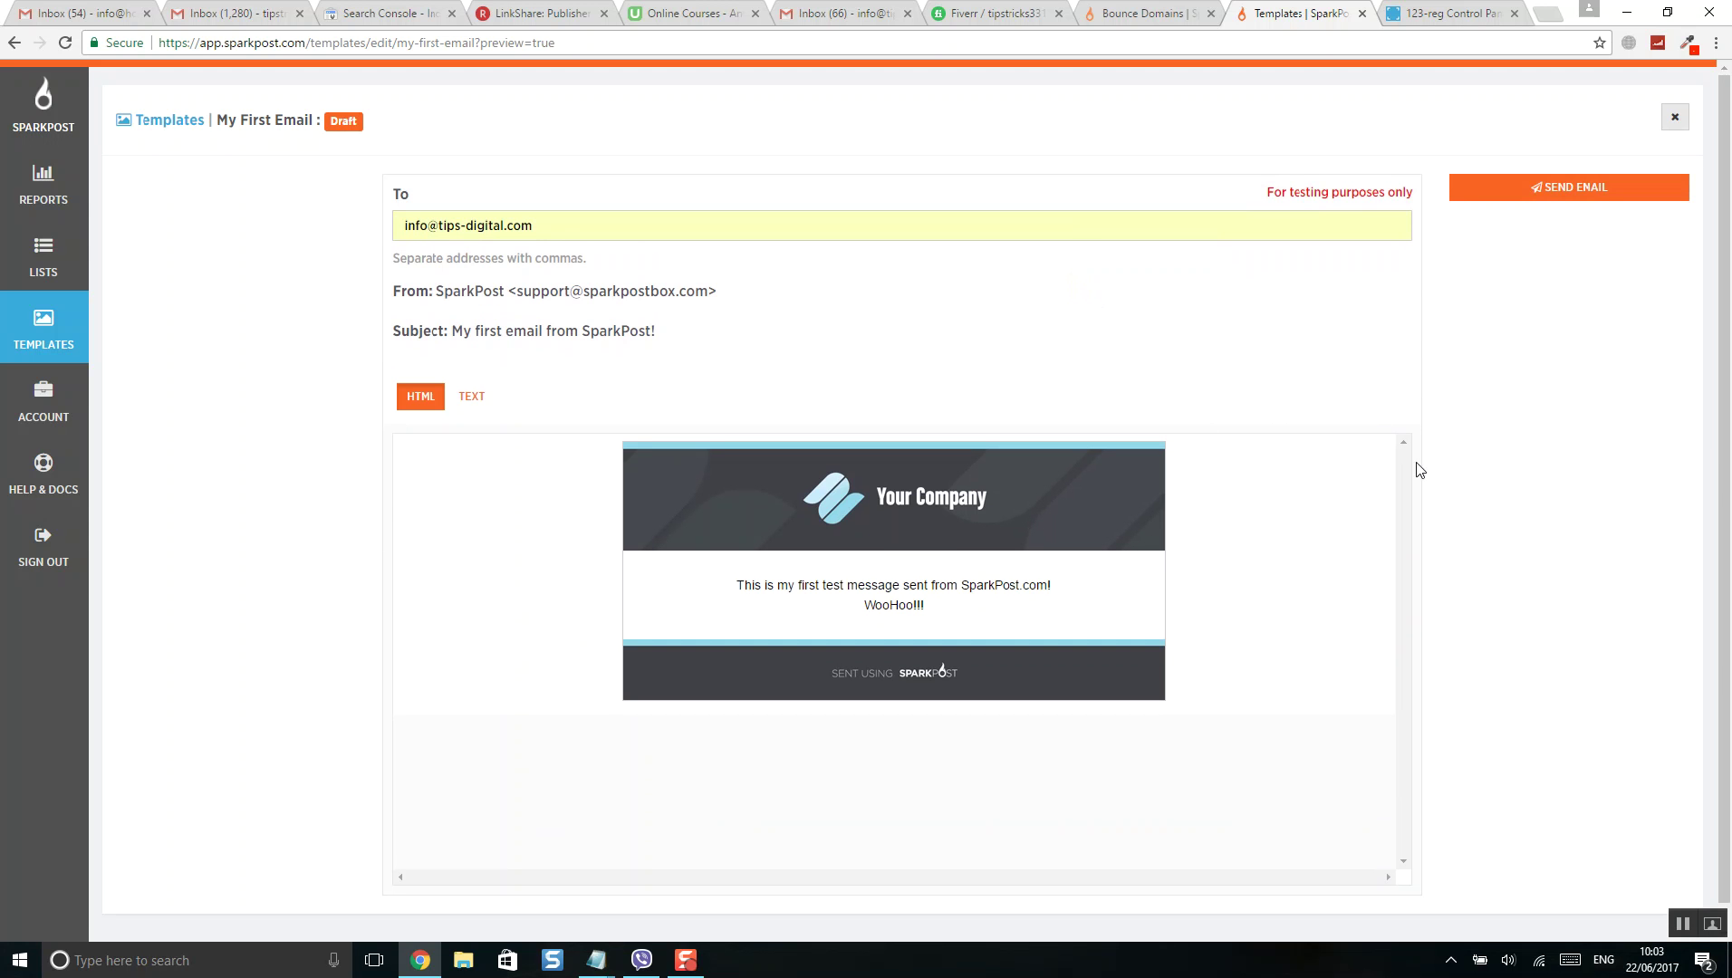
- Open the received SparkPost test email in the Gmail inbox and delete it
click(1681, 925)
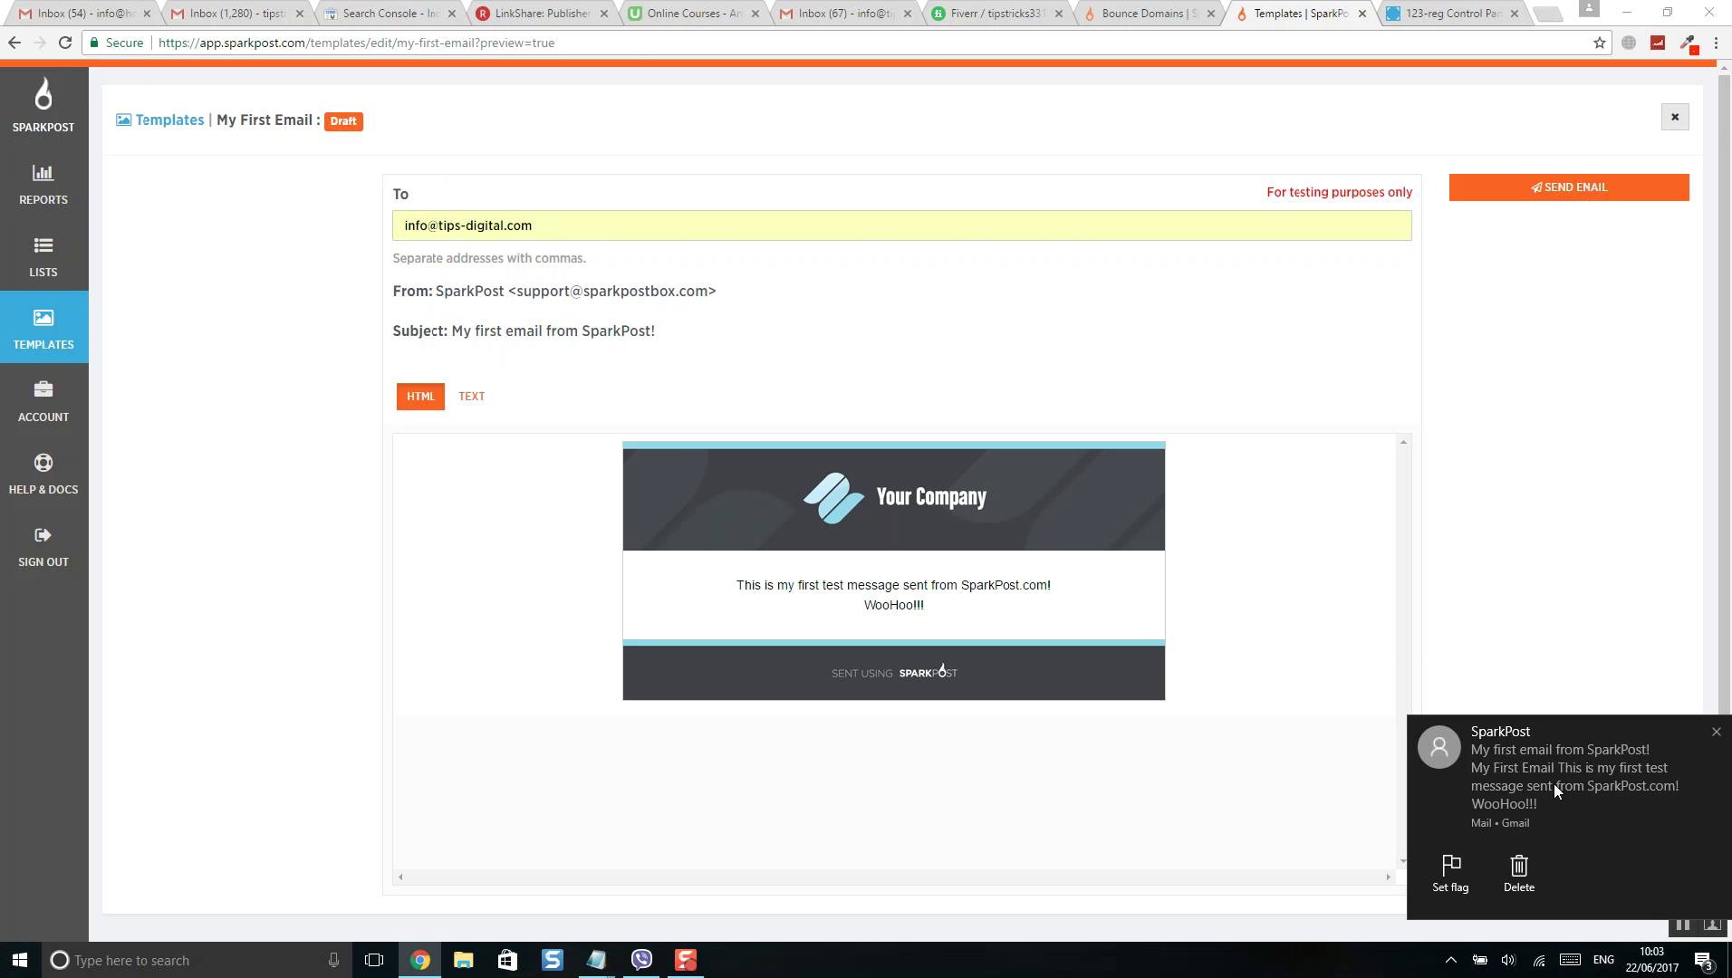
click(828, 15)
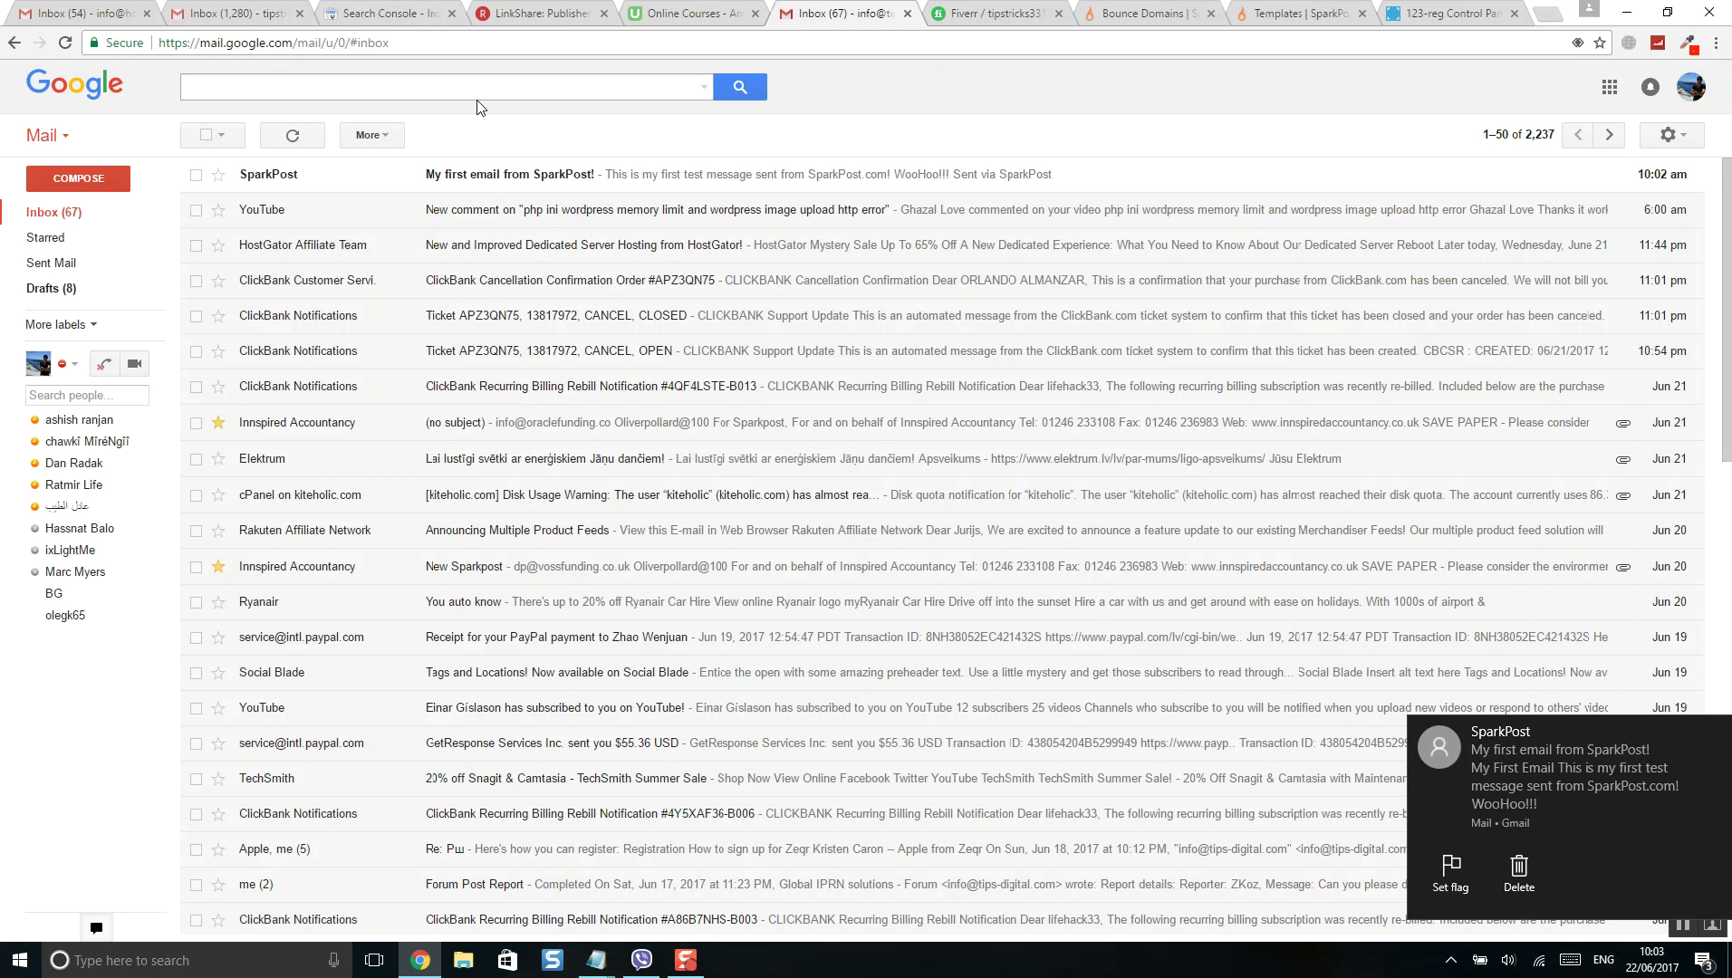
click(405, 173)
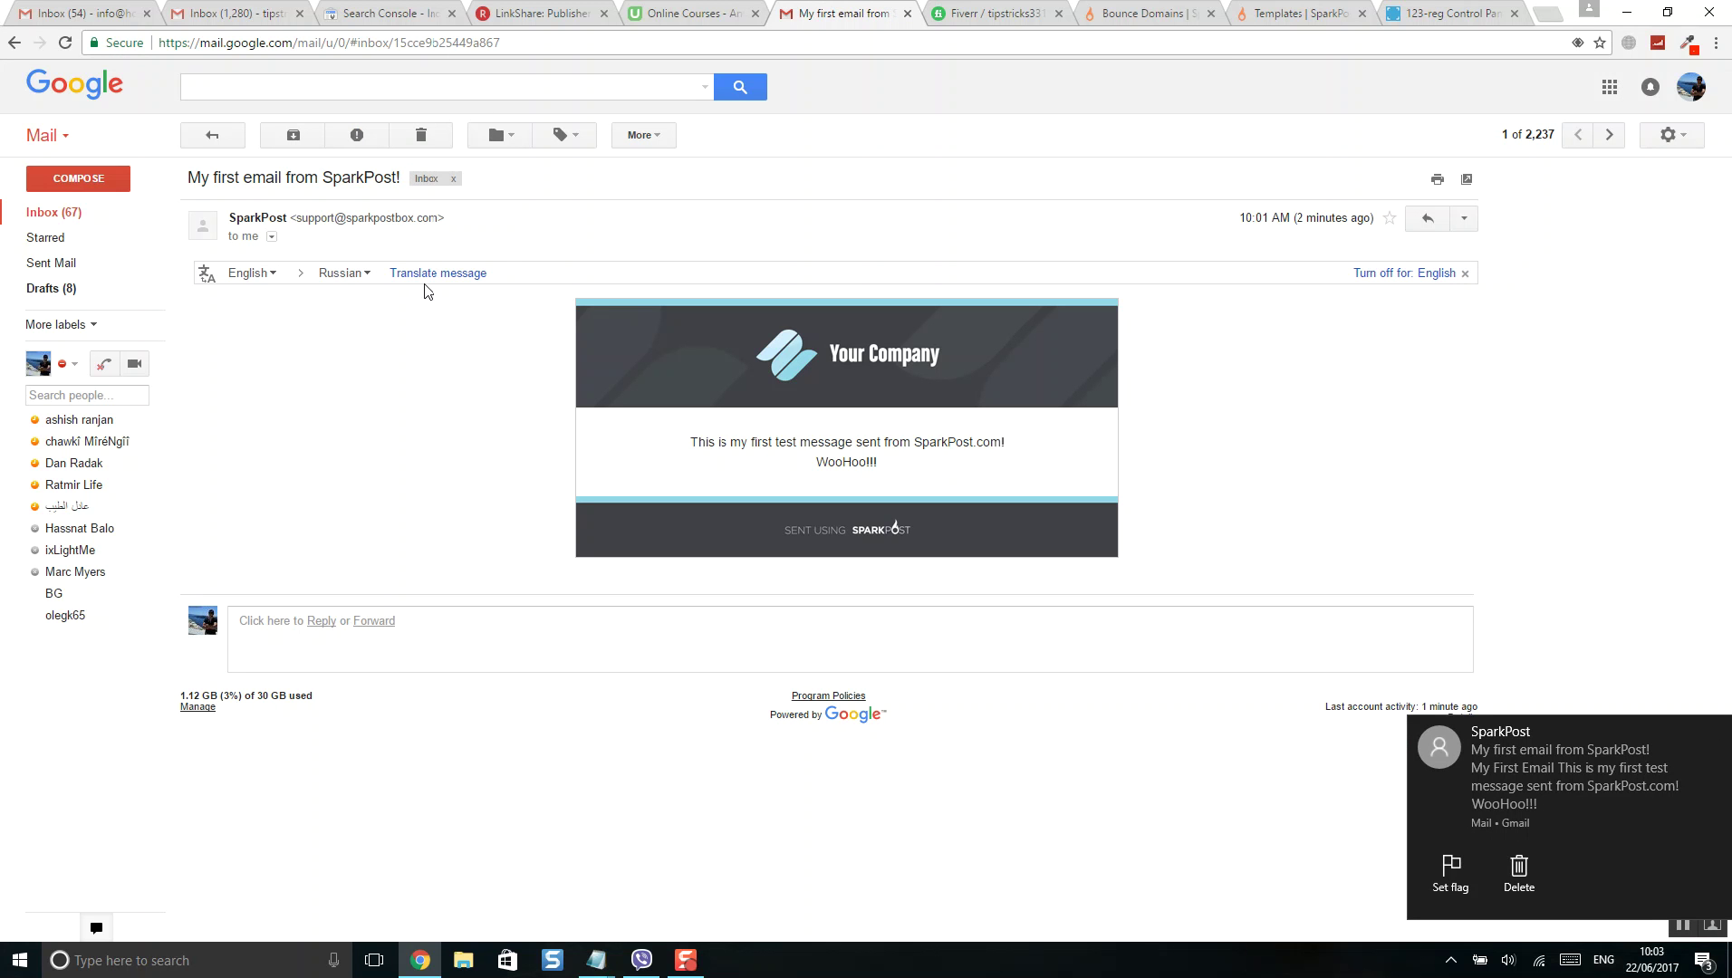
click(430, 136)
- Go from Account > API Keys to the SMTP Relay page showing host smtp.sparkpostmail.com, port 587 and username SMTP_Injection
click(1153, 14)
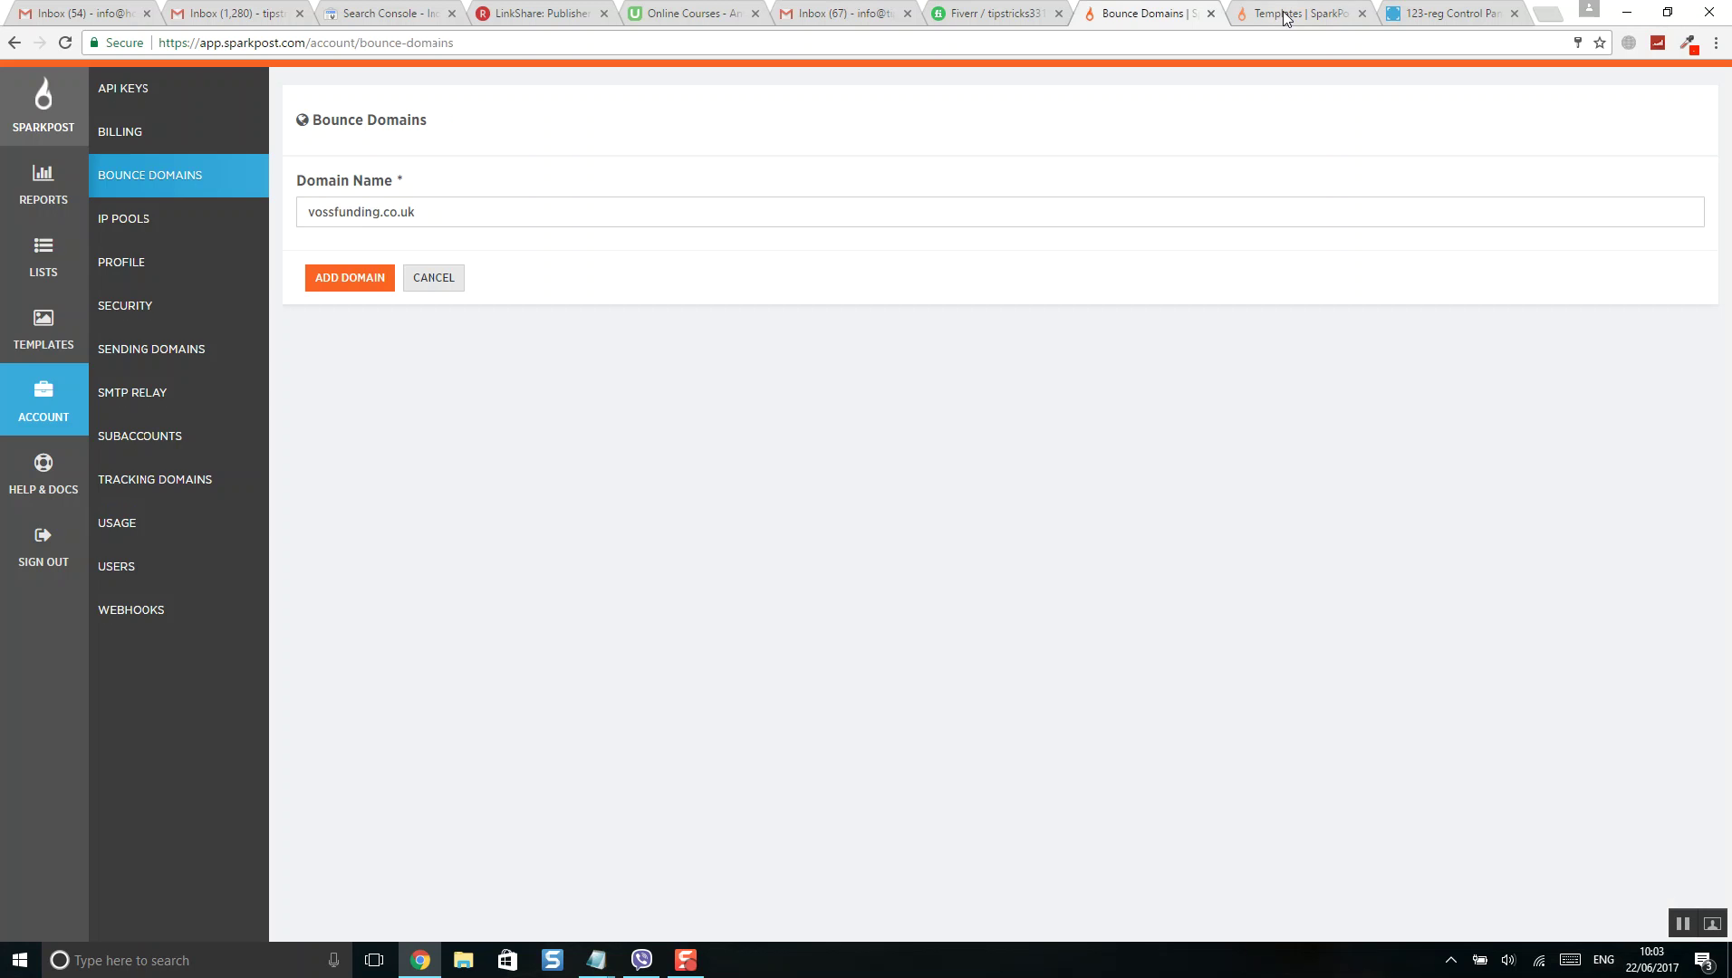
click(1287, 15)
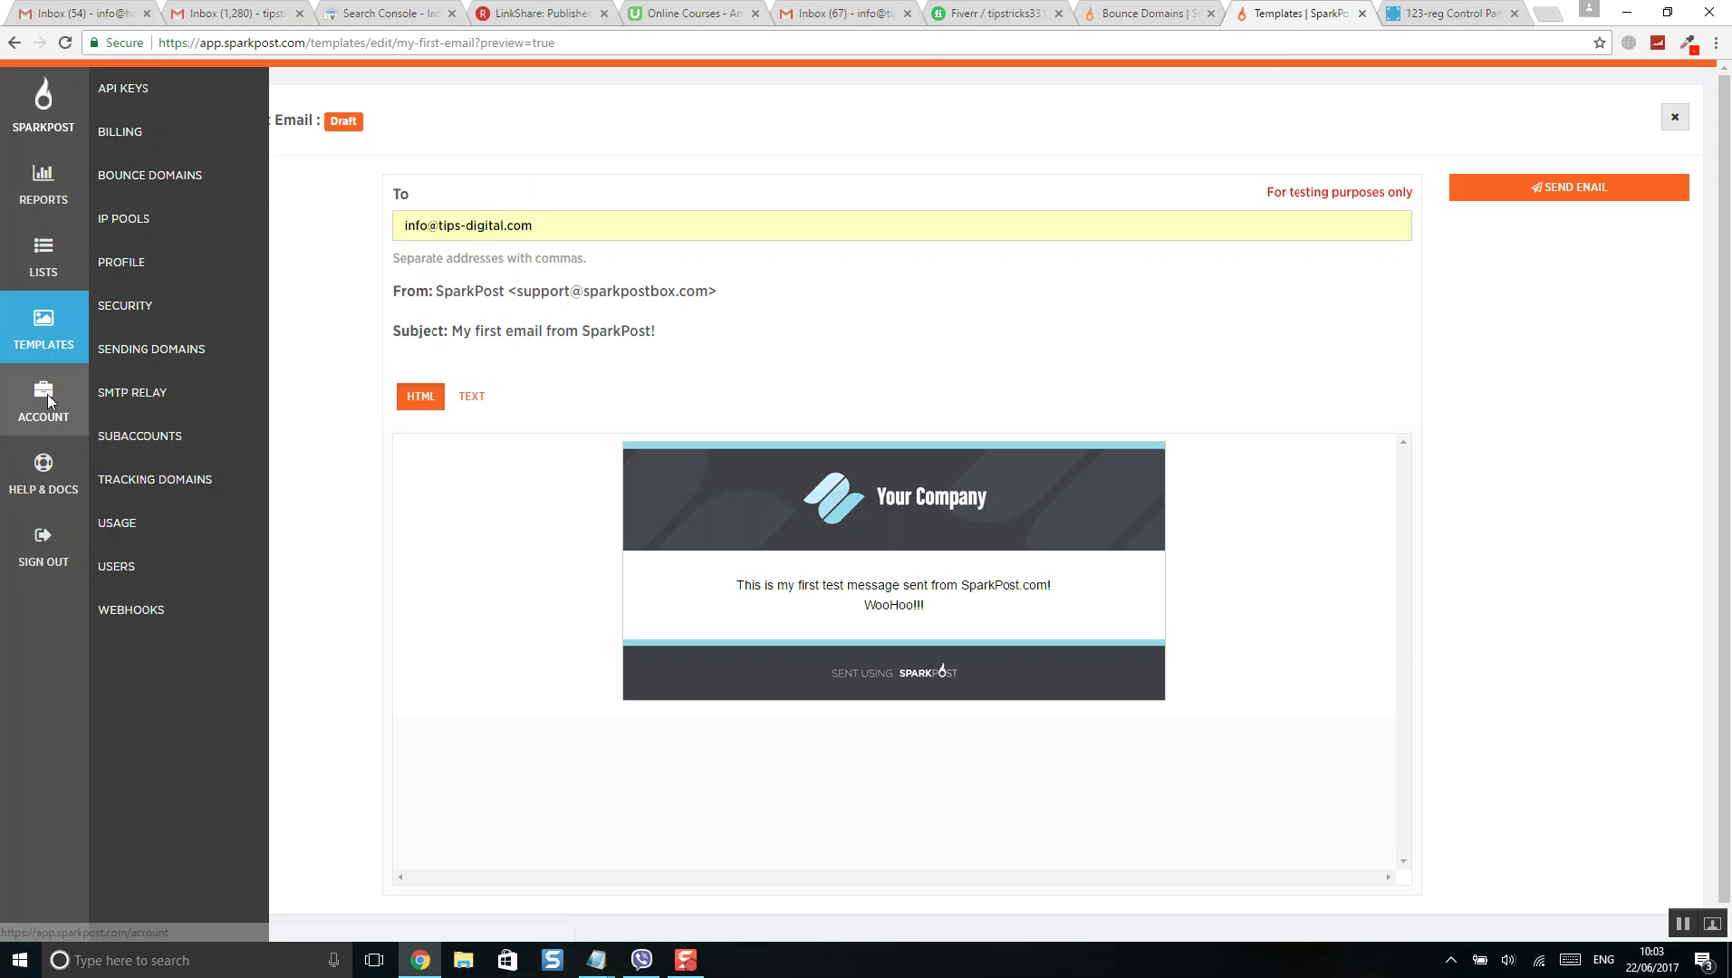
click(47, 394)
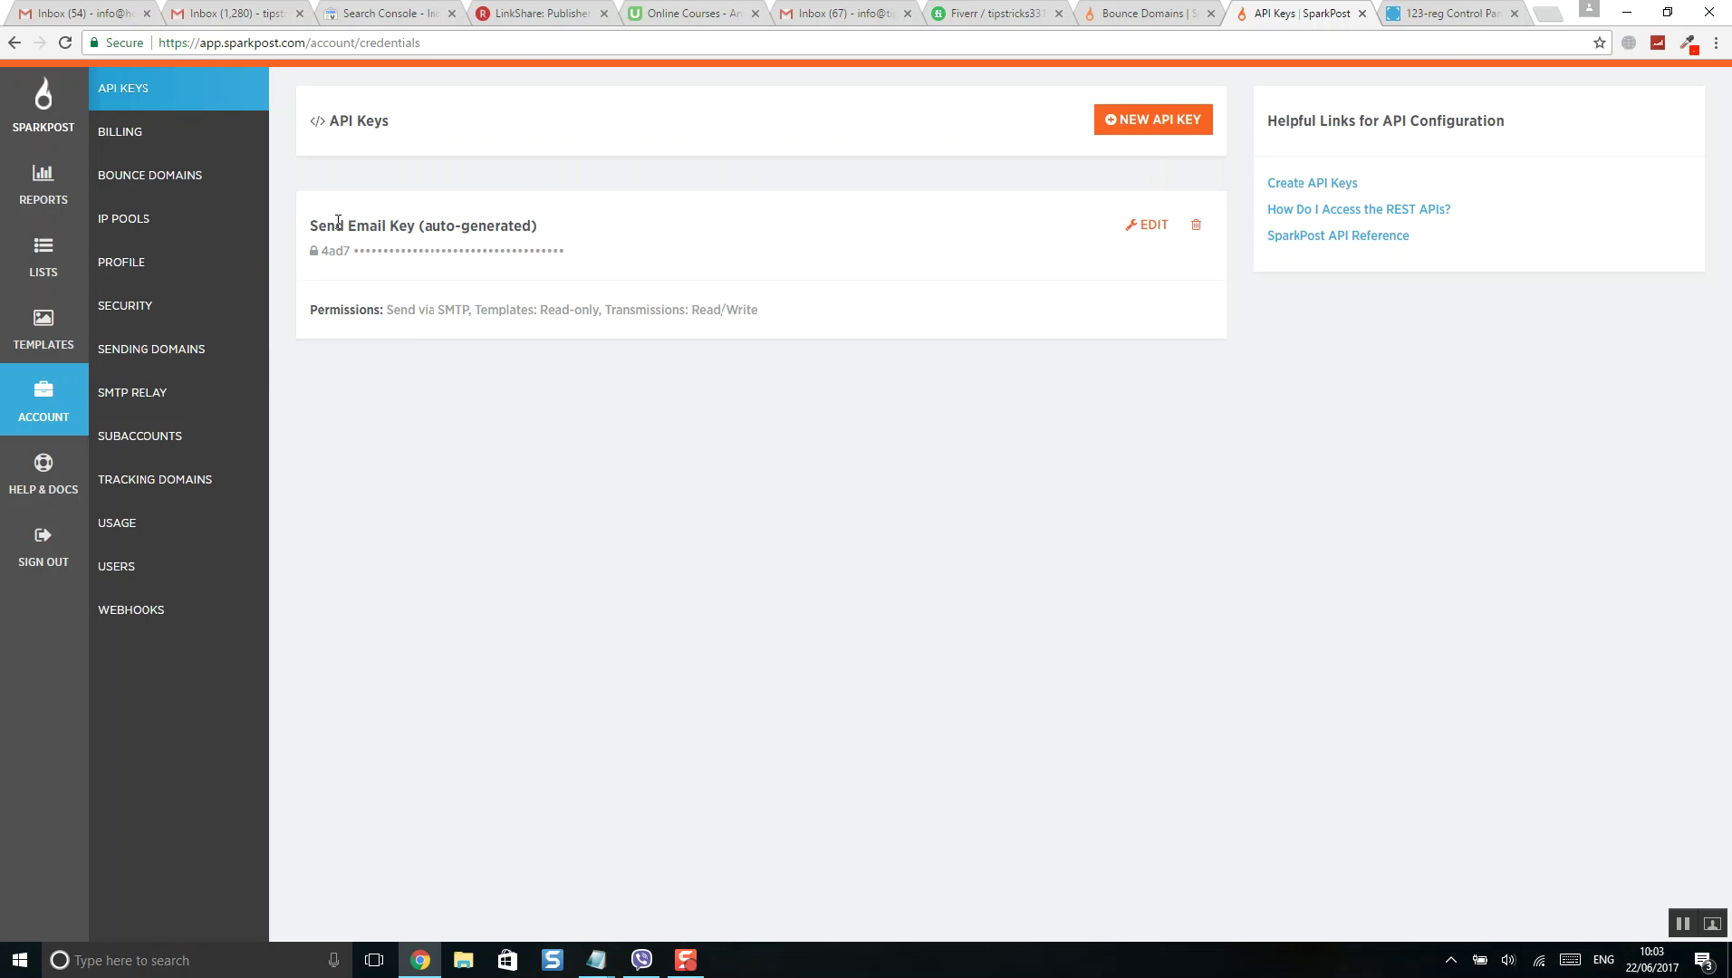
drag(343, 224, 613, 226)
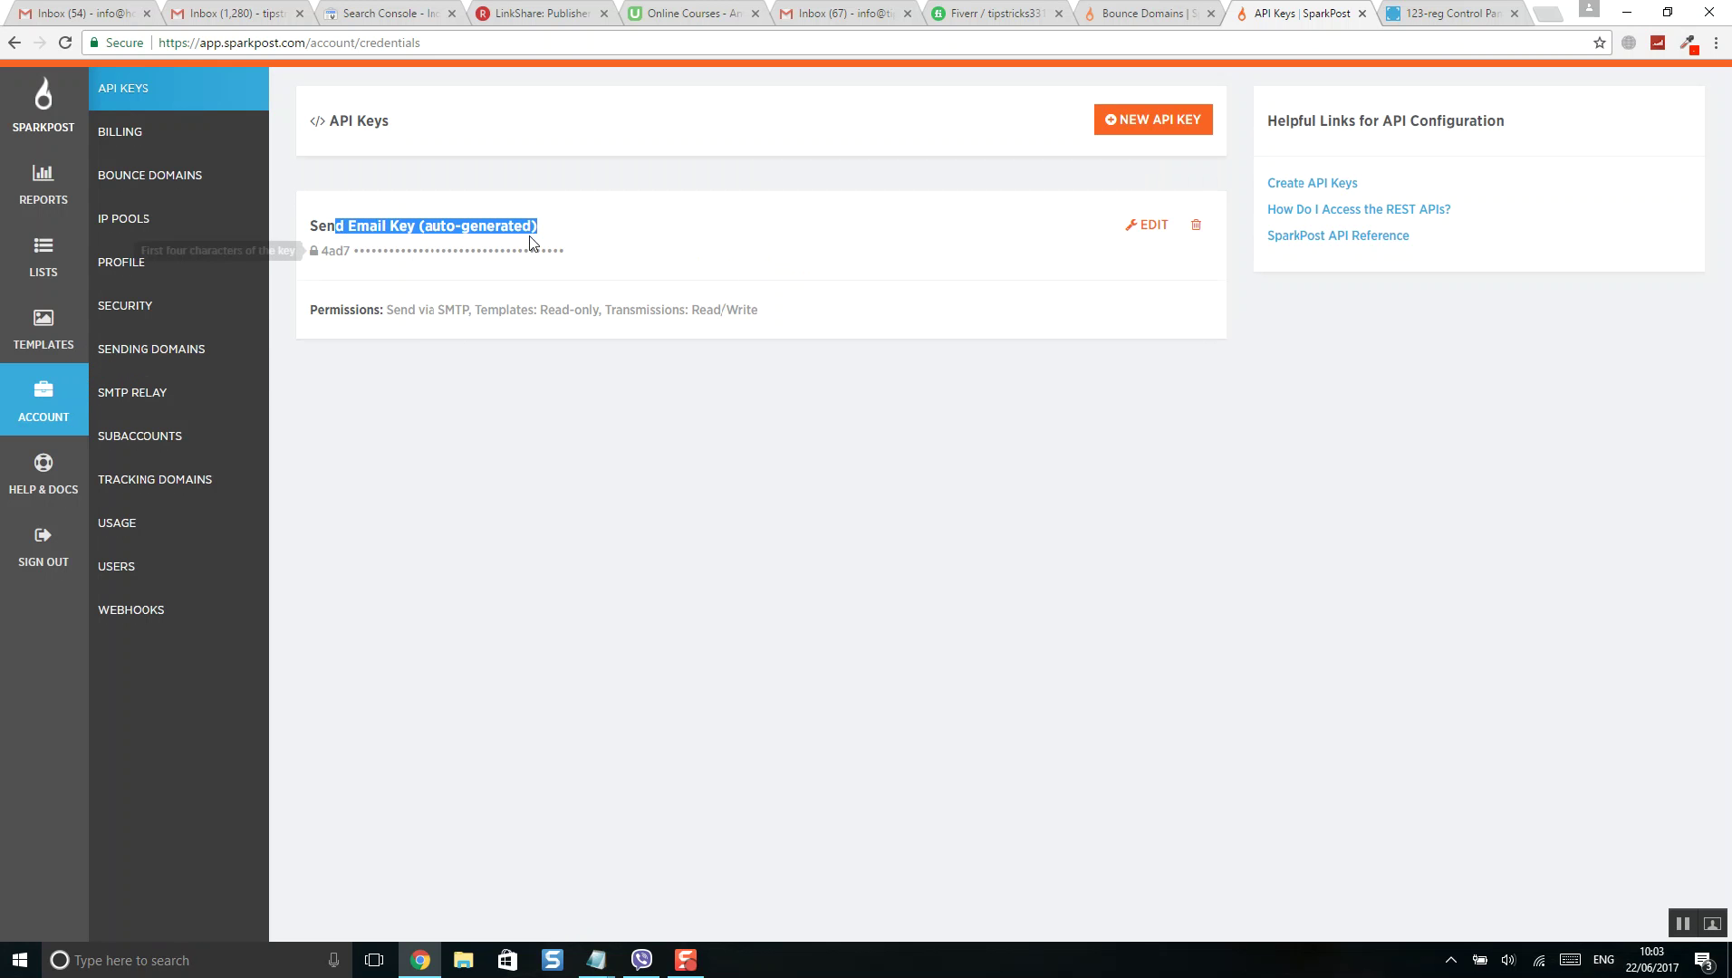
click(117, 405)
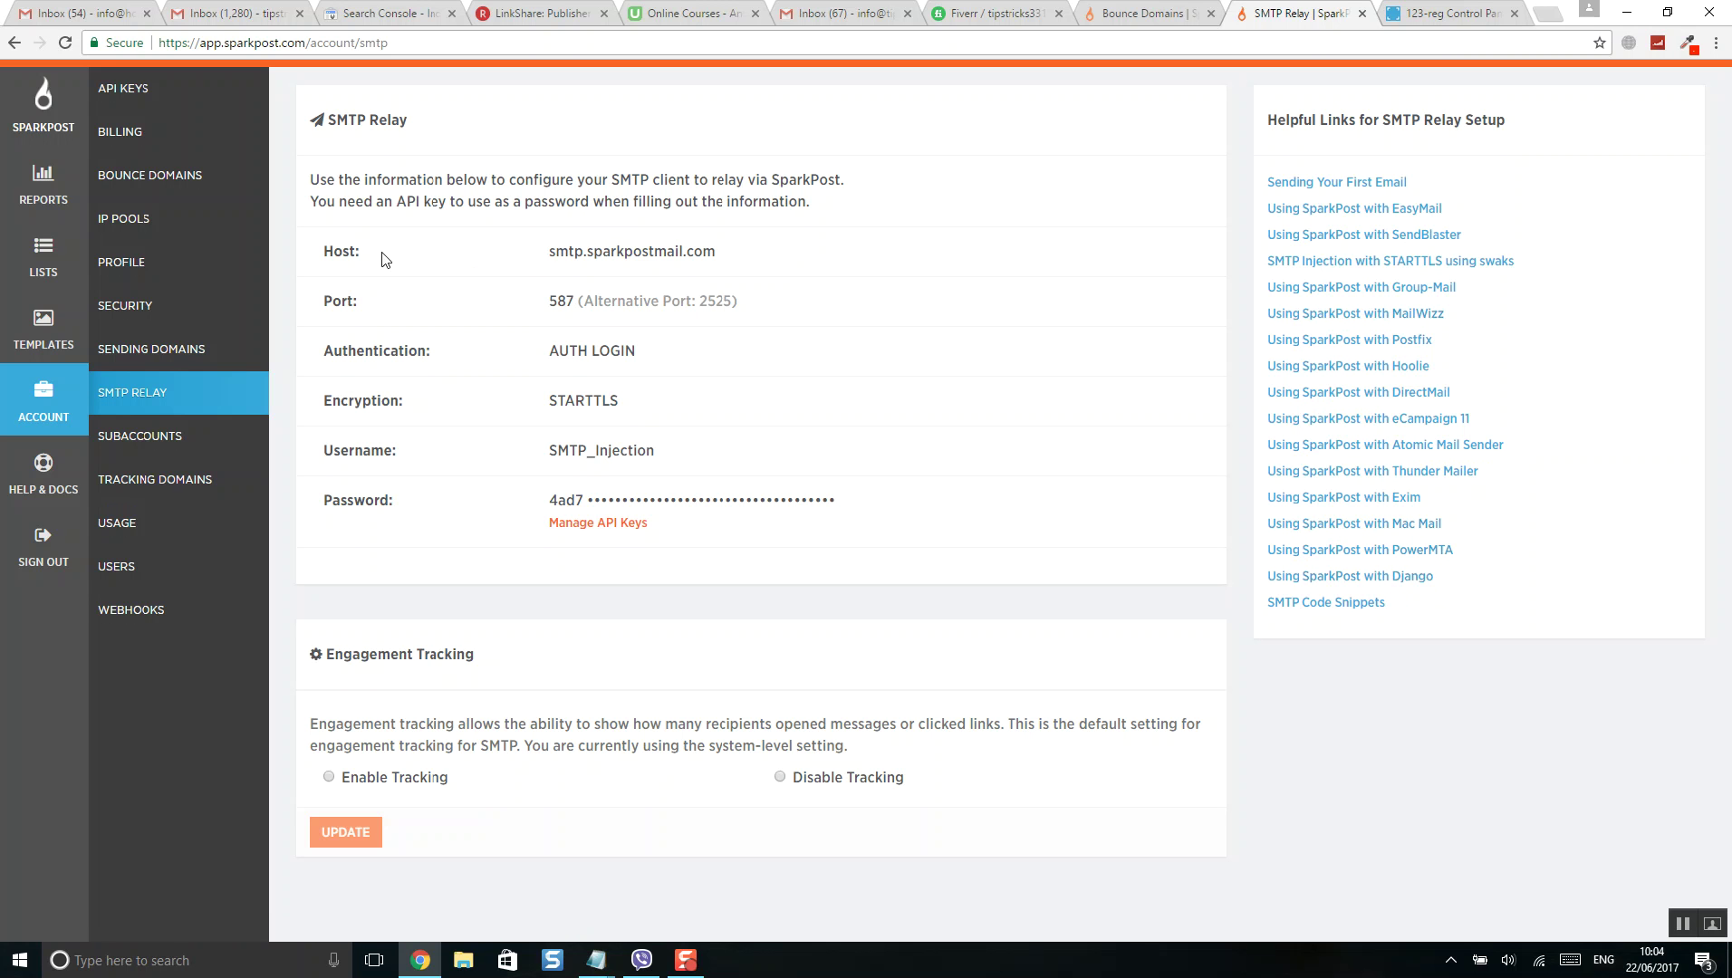
drag(558, 350, 703, 352)
click(464, 416)
click(1441, 19)
scroll(1013, 271, up, 8)
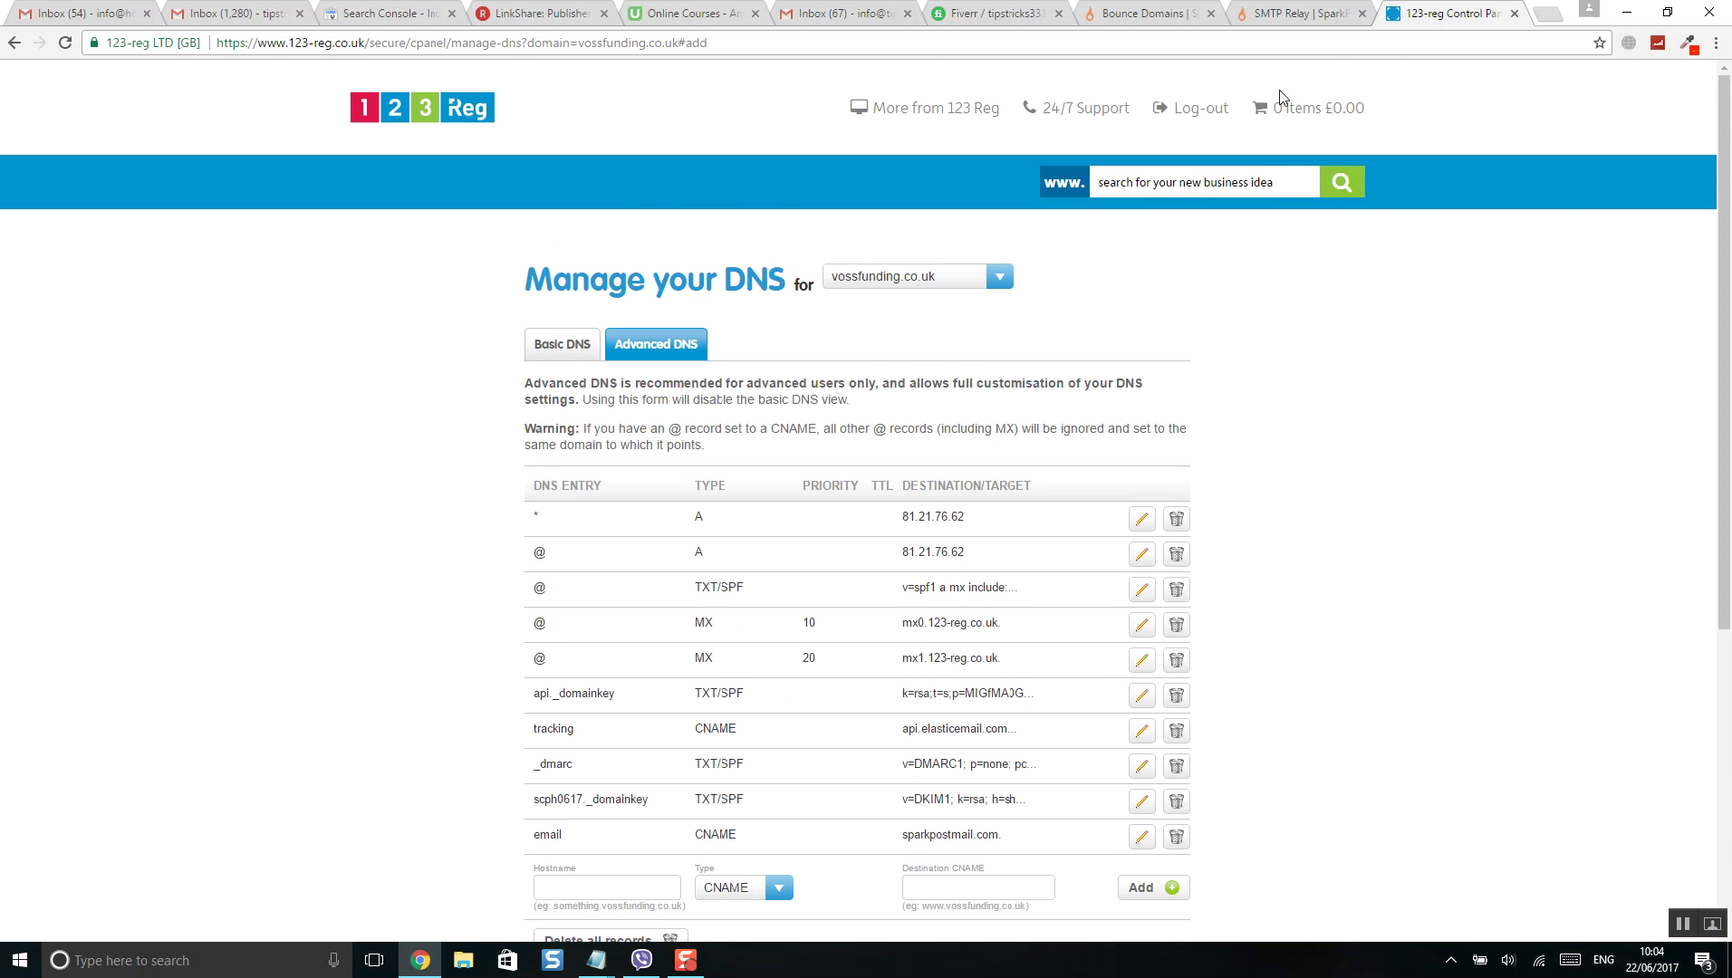
click(1284, 18)
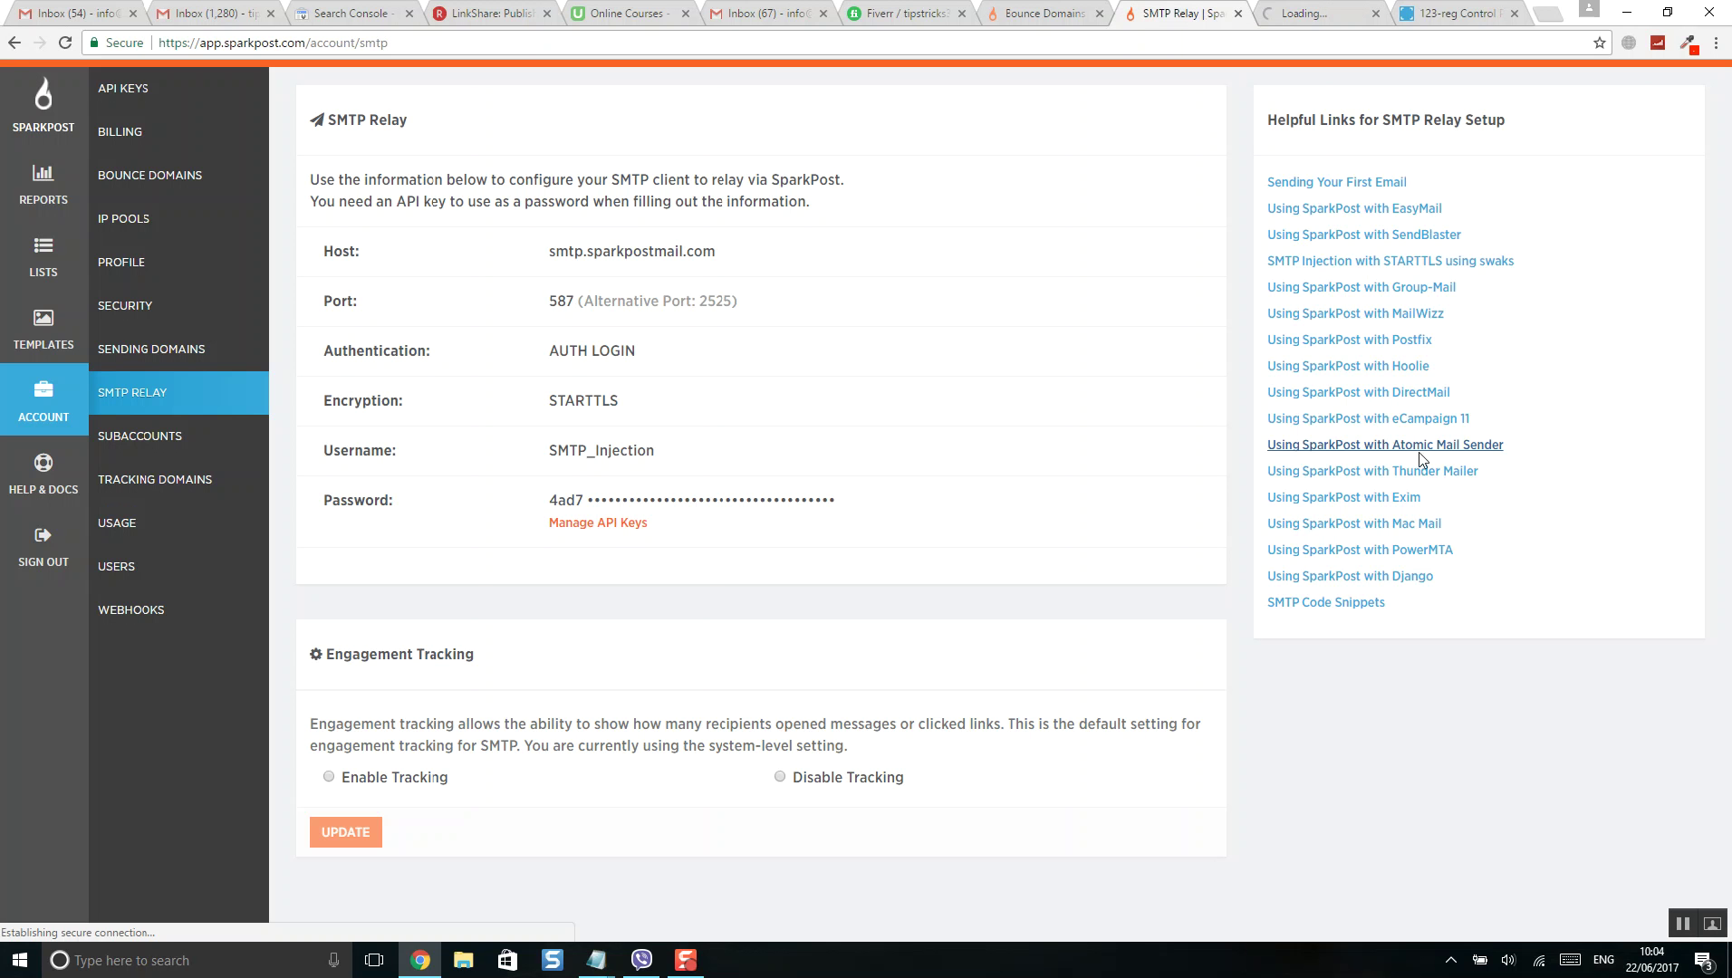
click(1268, 9)
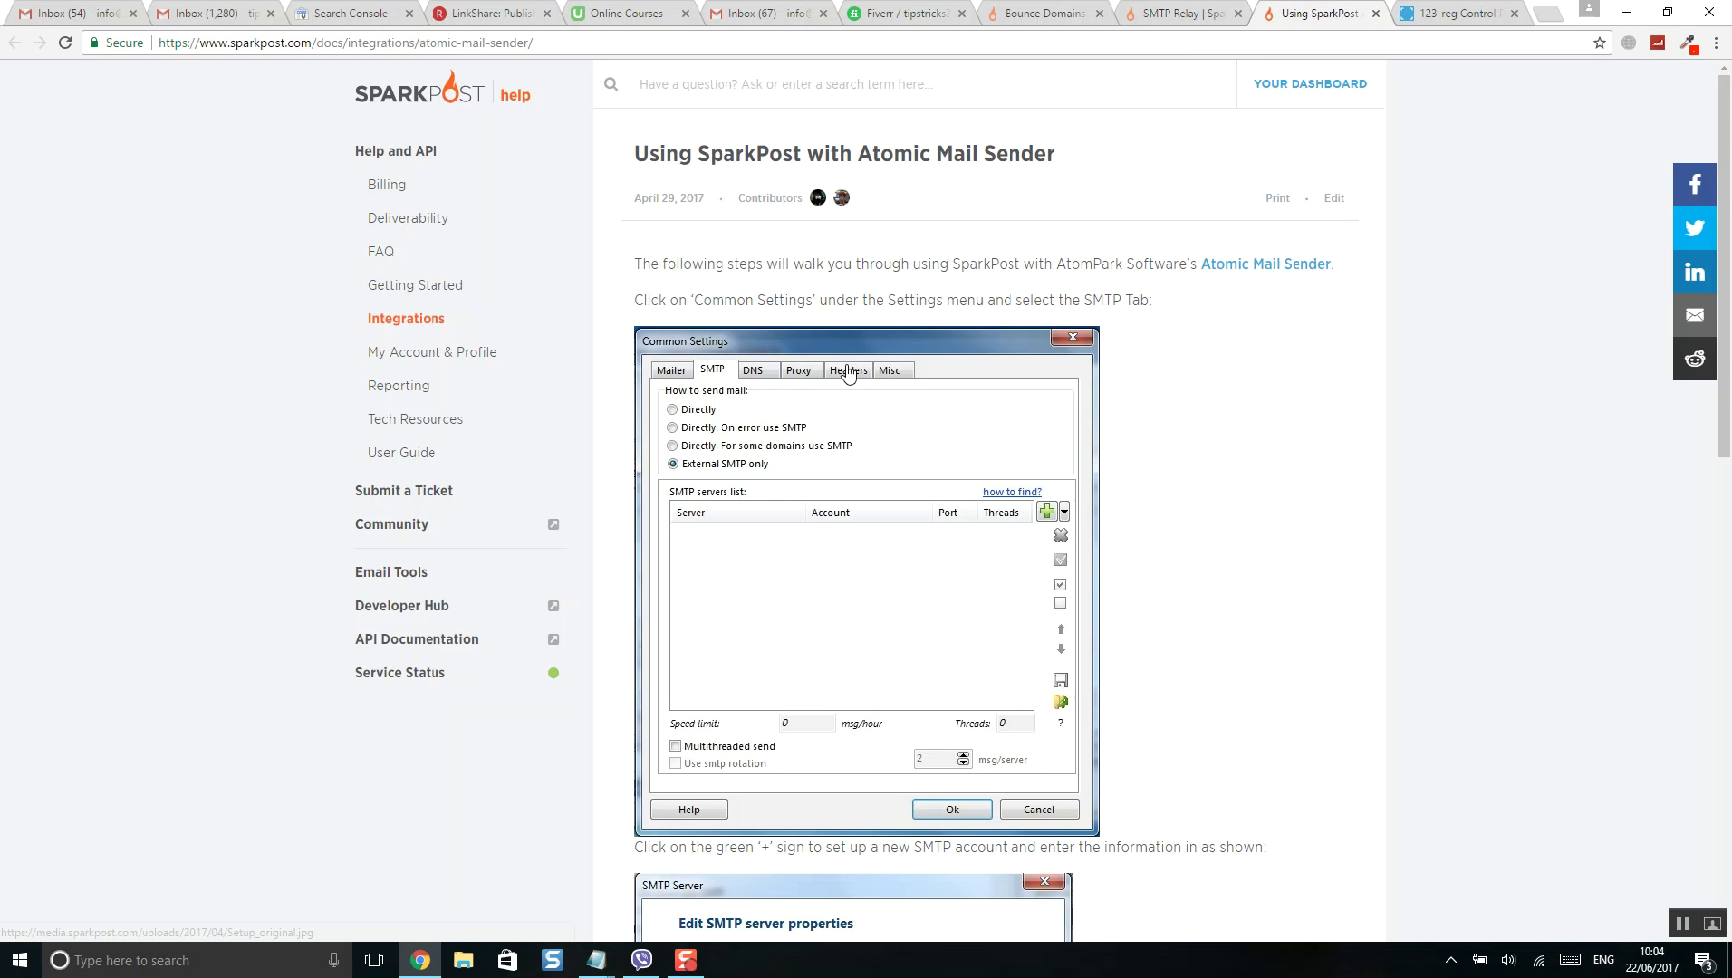
scroll(838, 367, down, 1)
scroll(823, 325, down, 5)
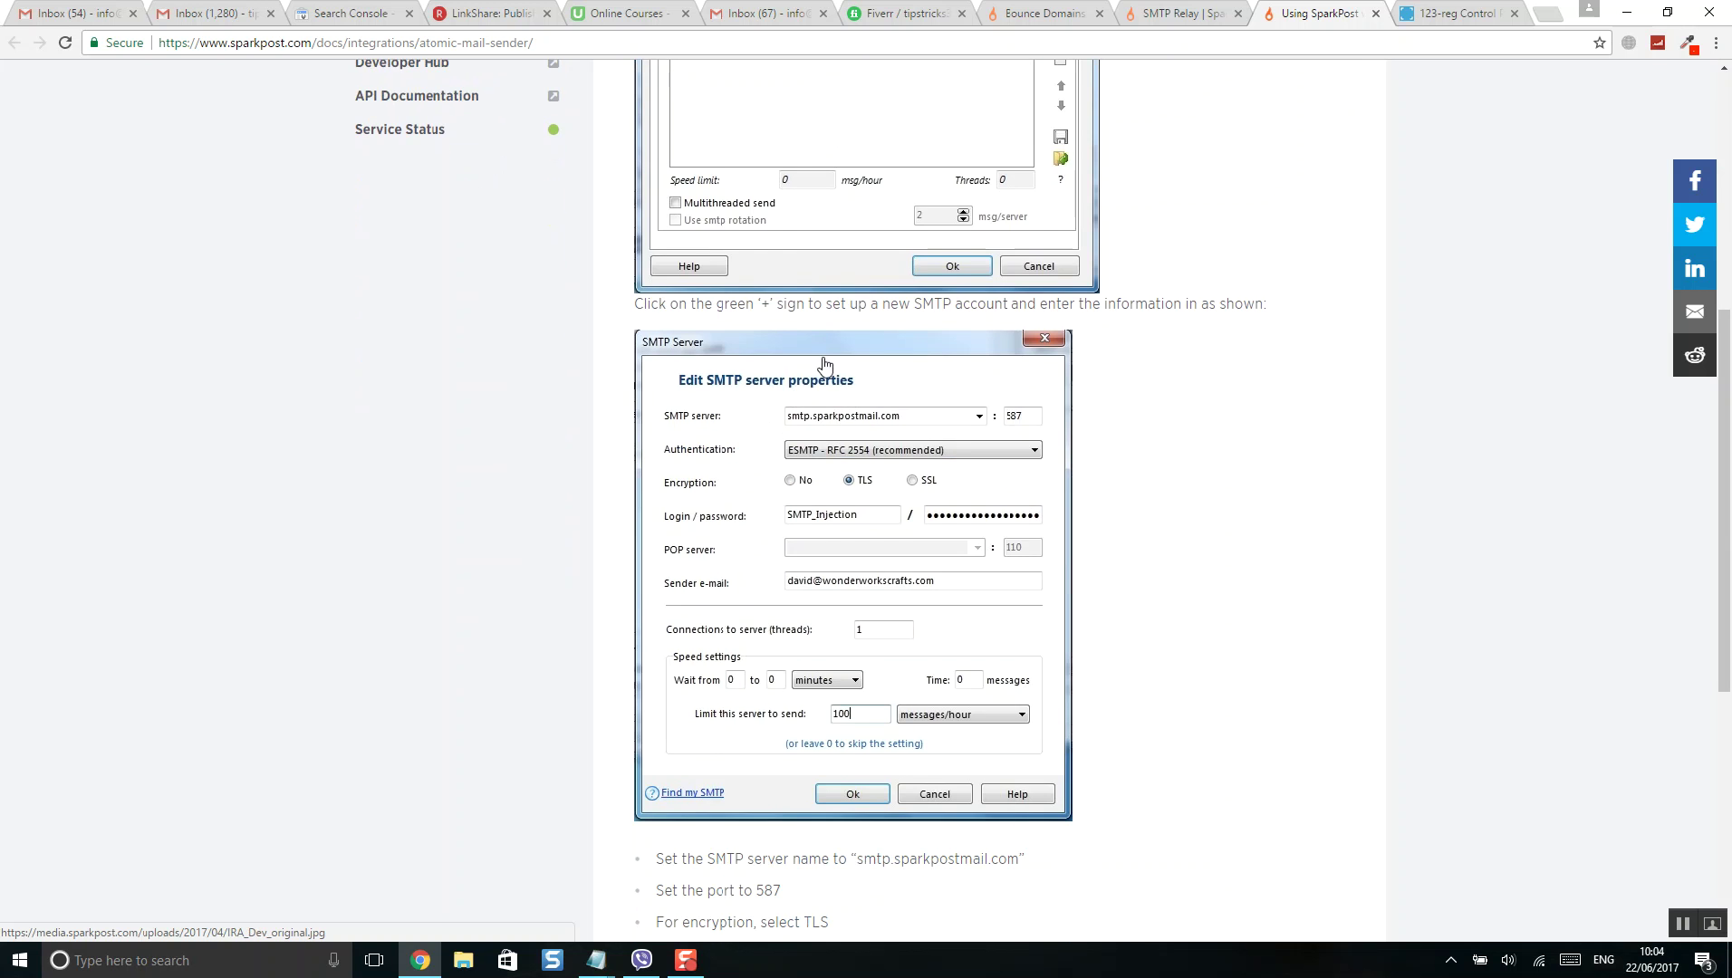
scroll(846, 371, up, 3)
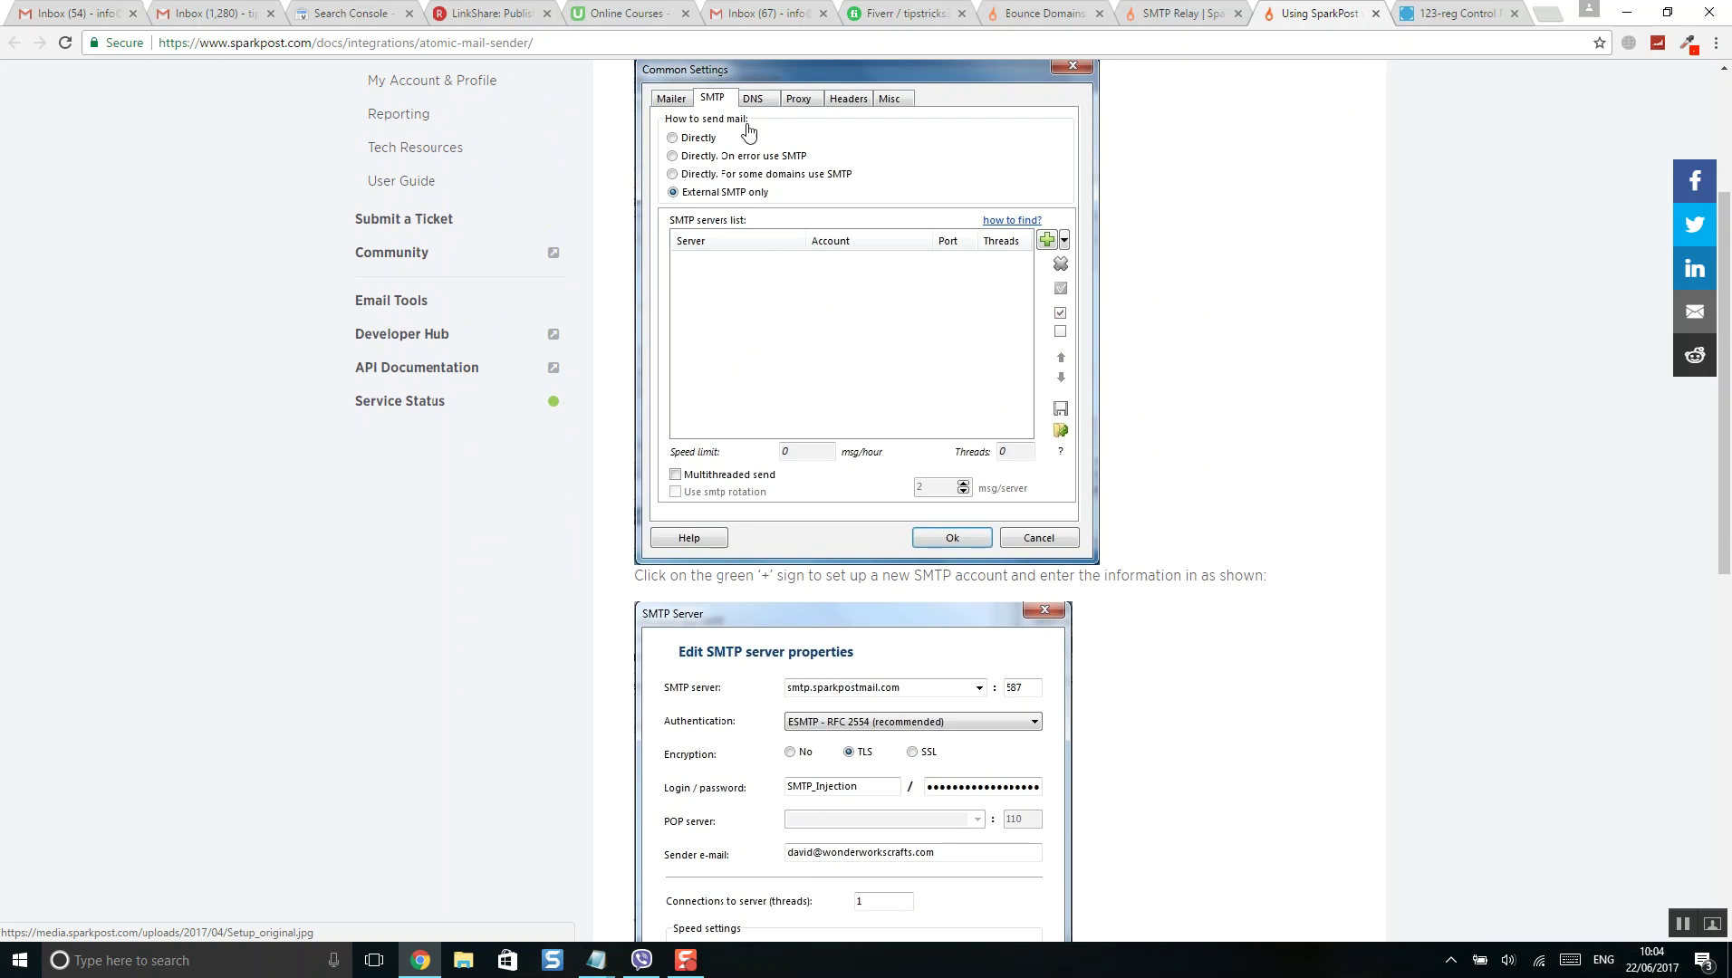
scroll(783, 408, down, 3)
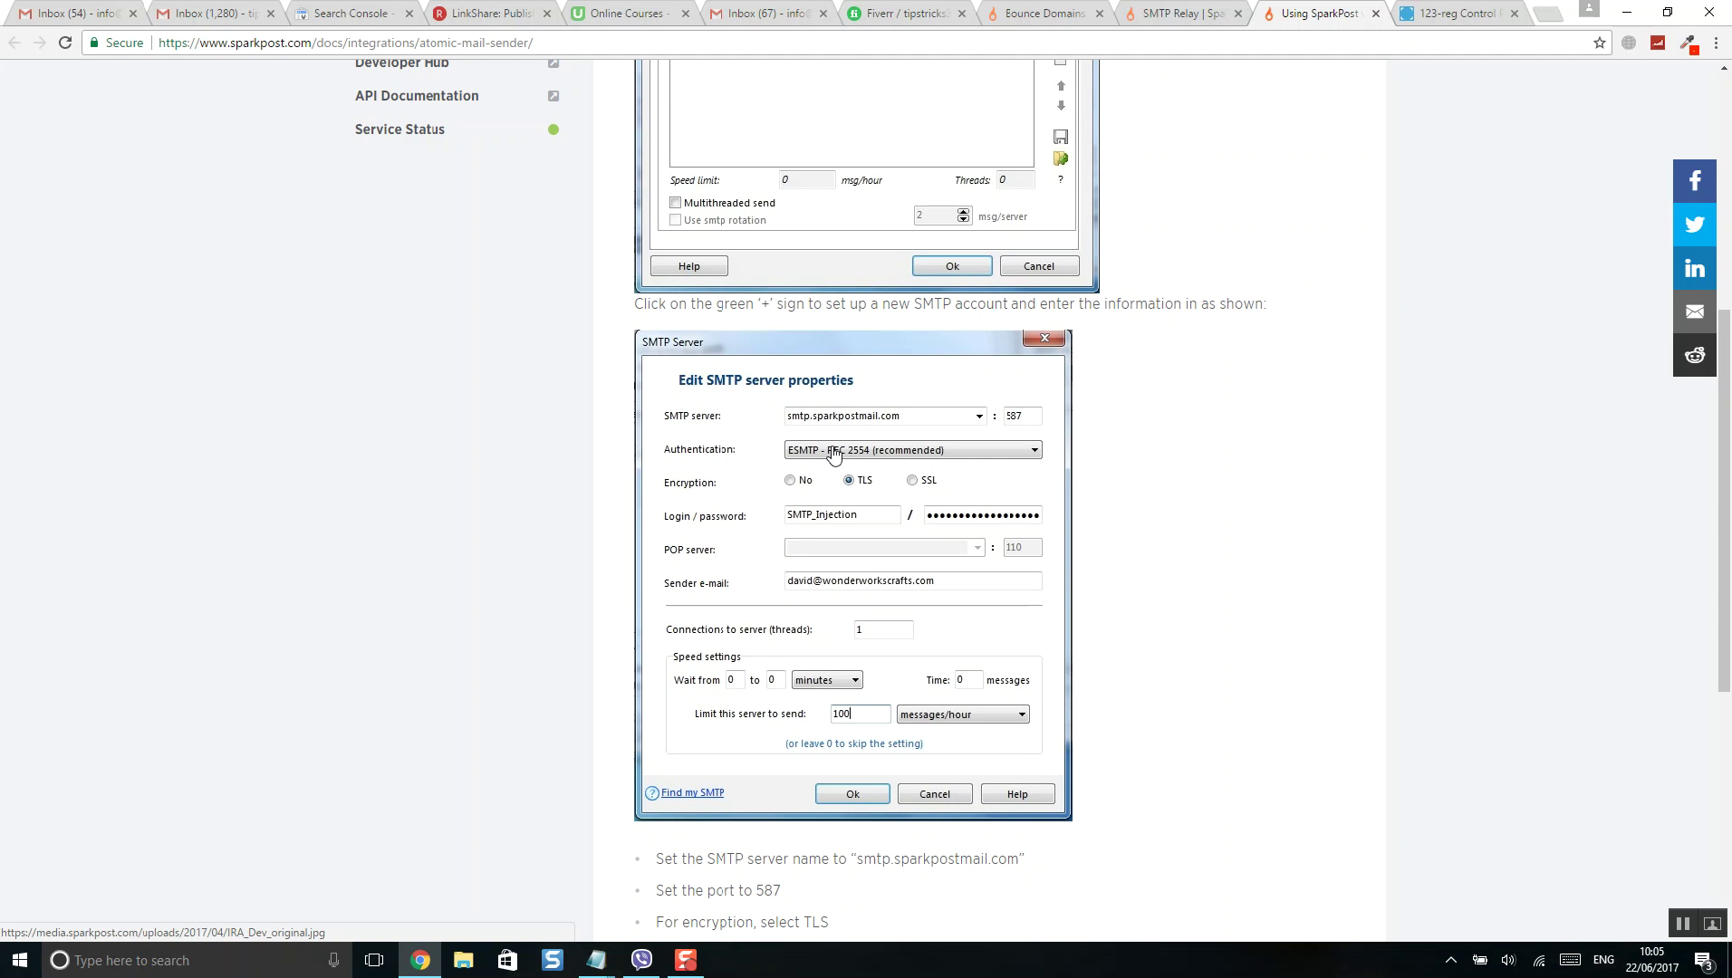
scroll(861, 444, down, 1)
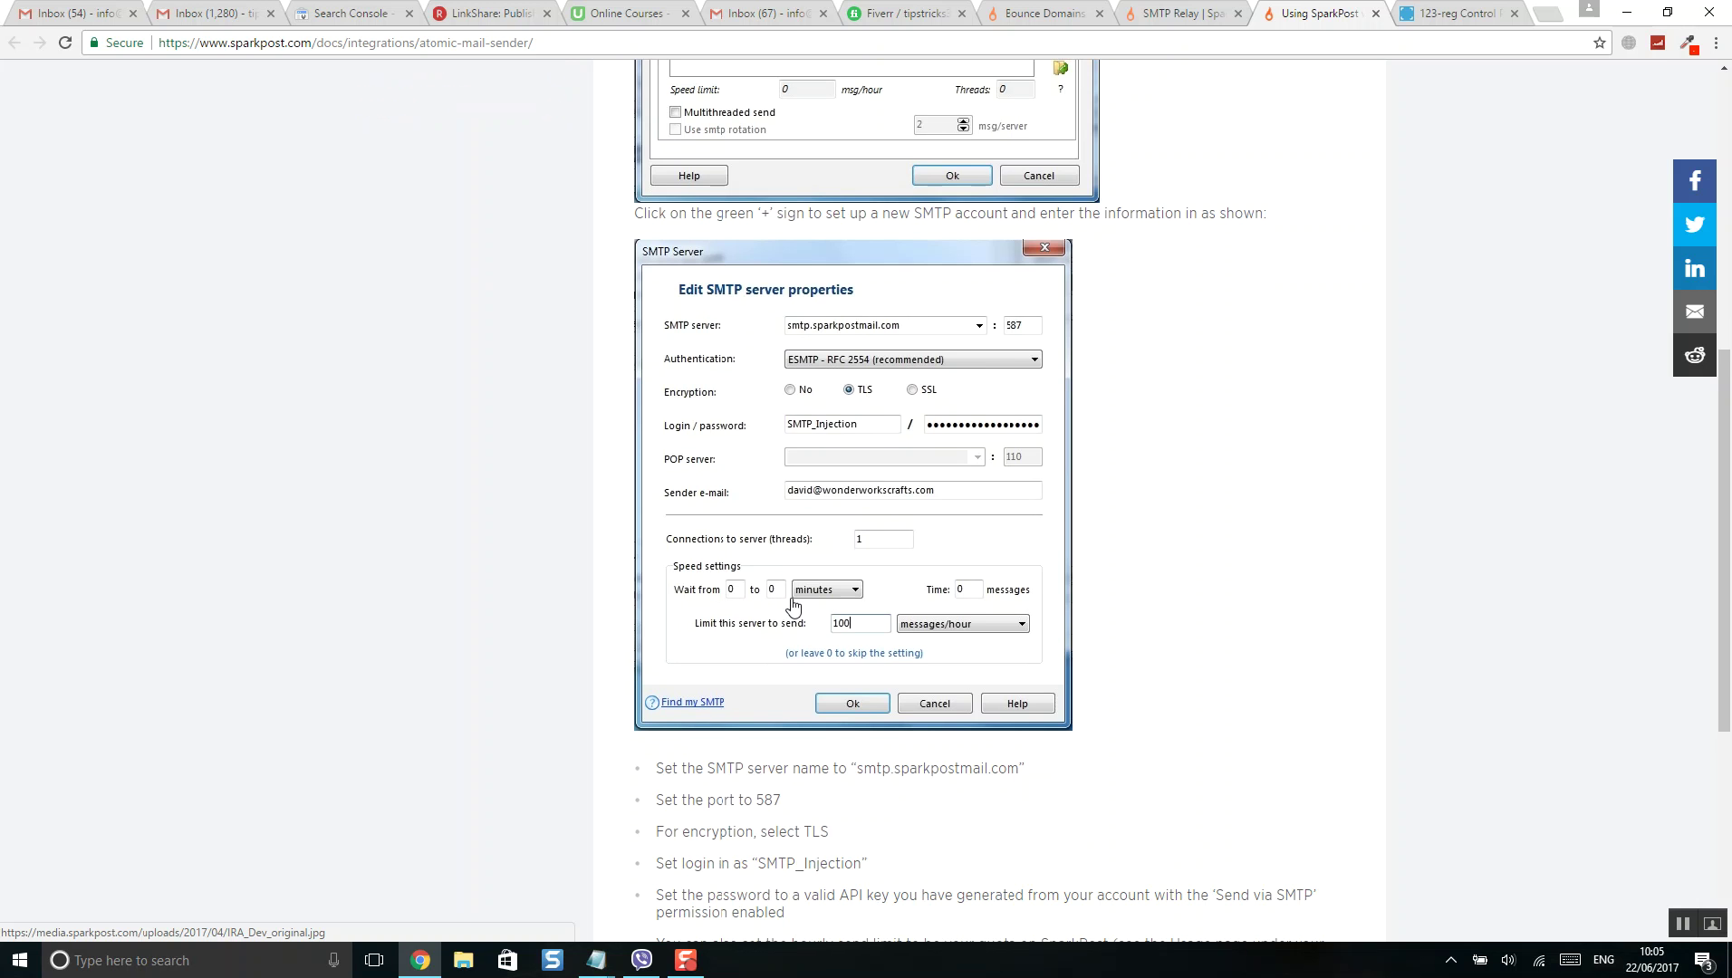
scroll(835, 503, down, 4)
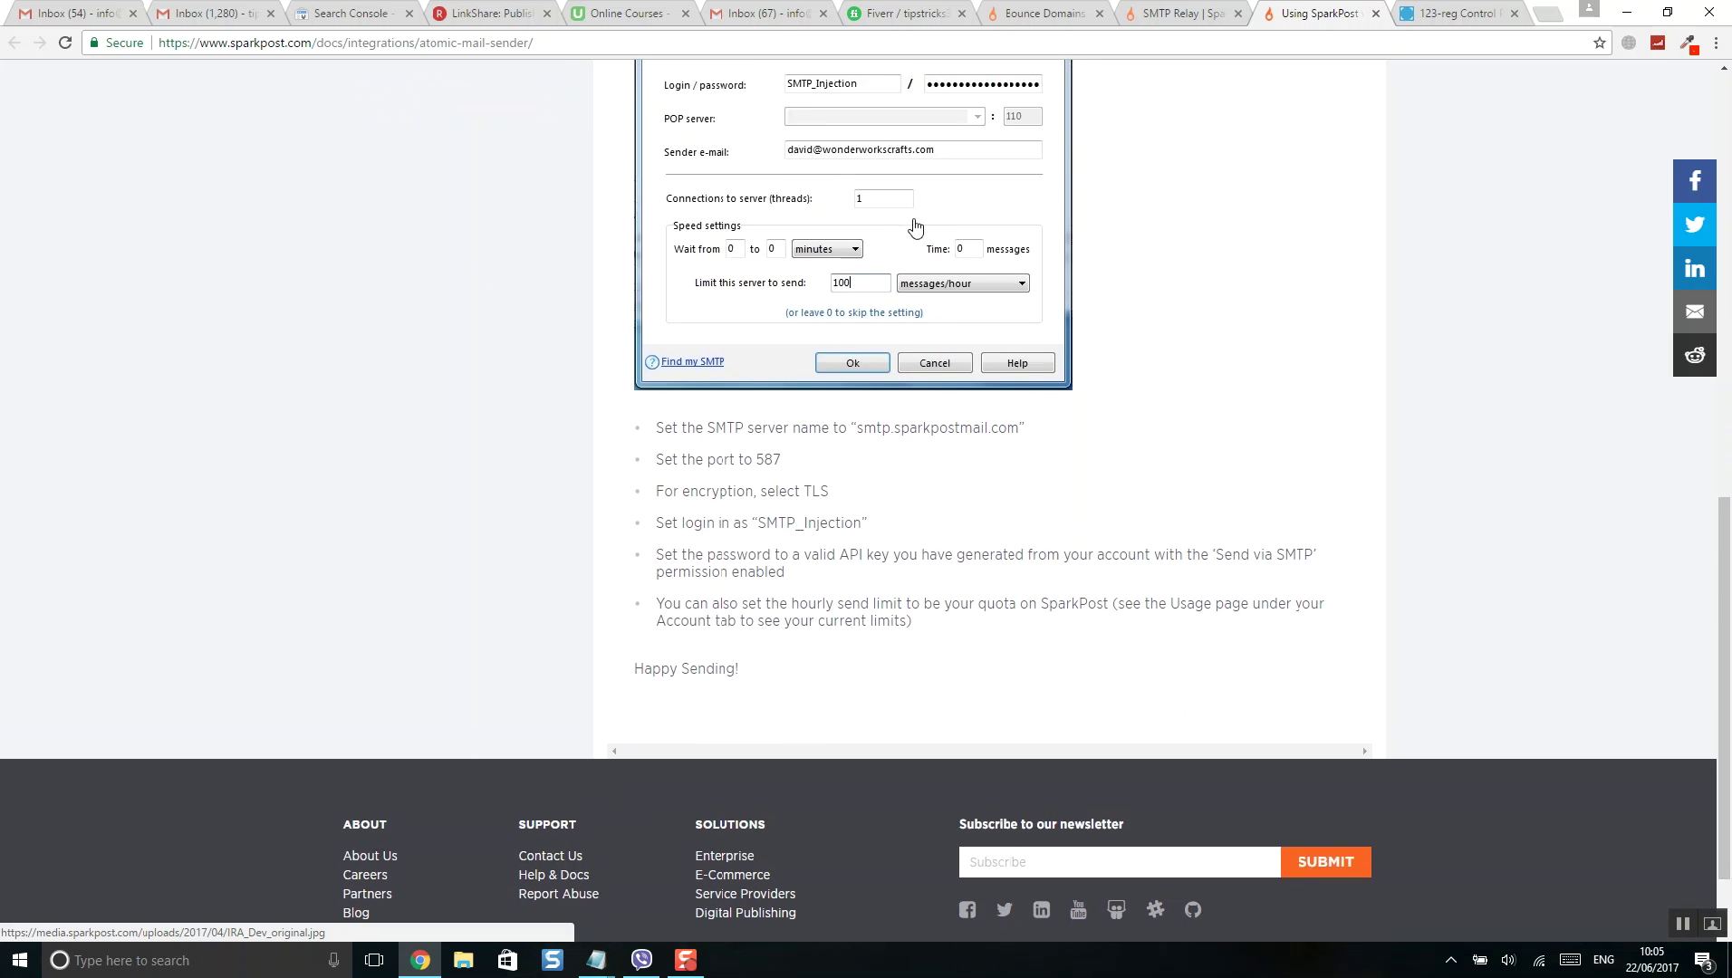
scroll(915, 227, up, 2)
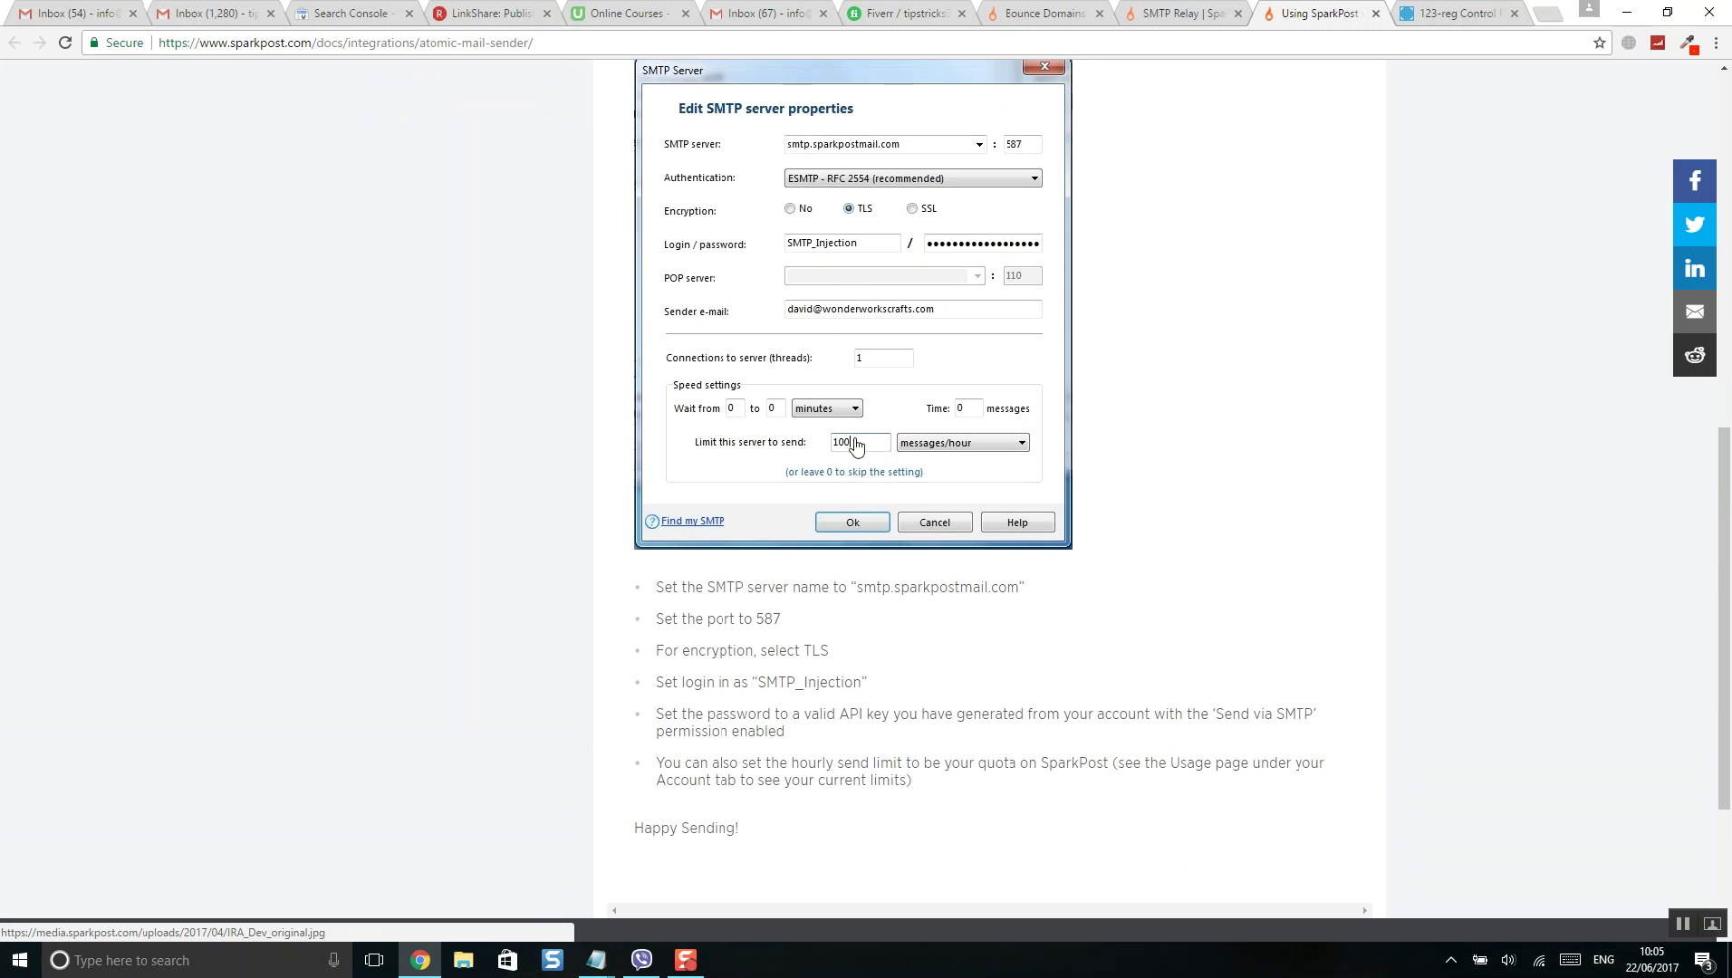
click(1185, 18)
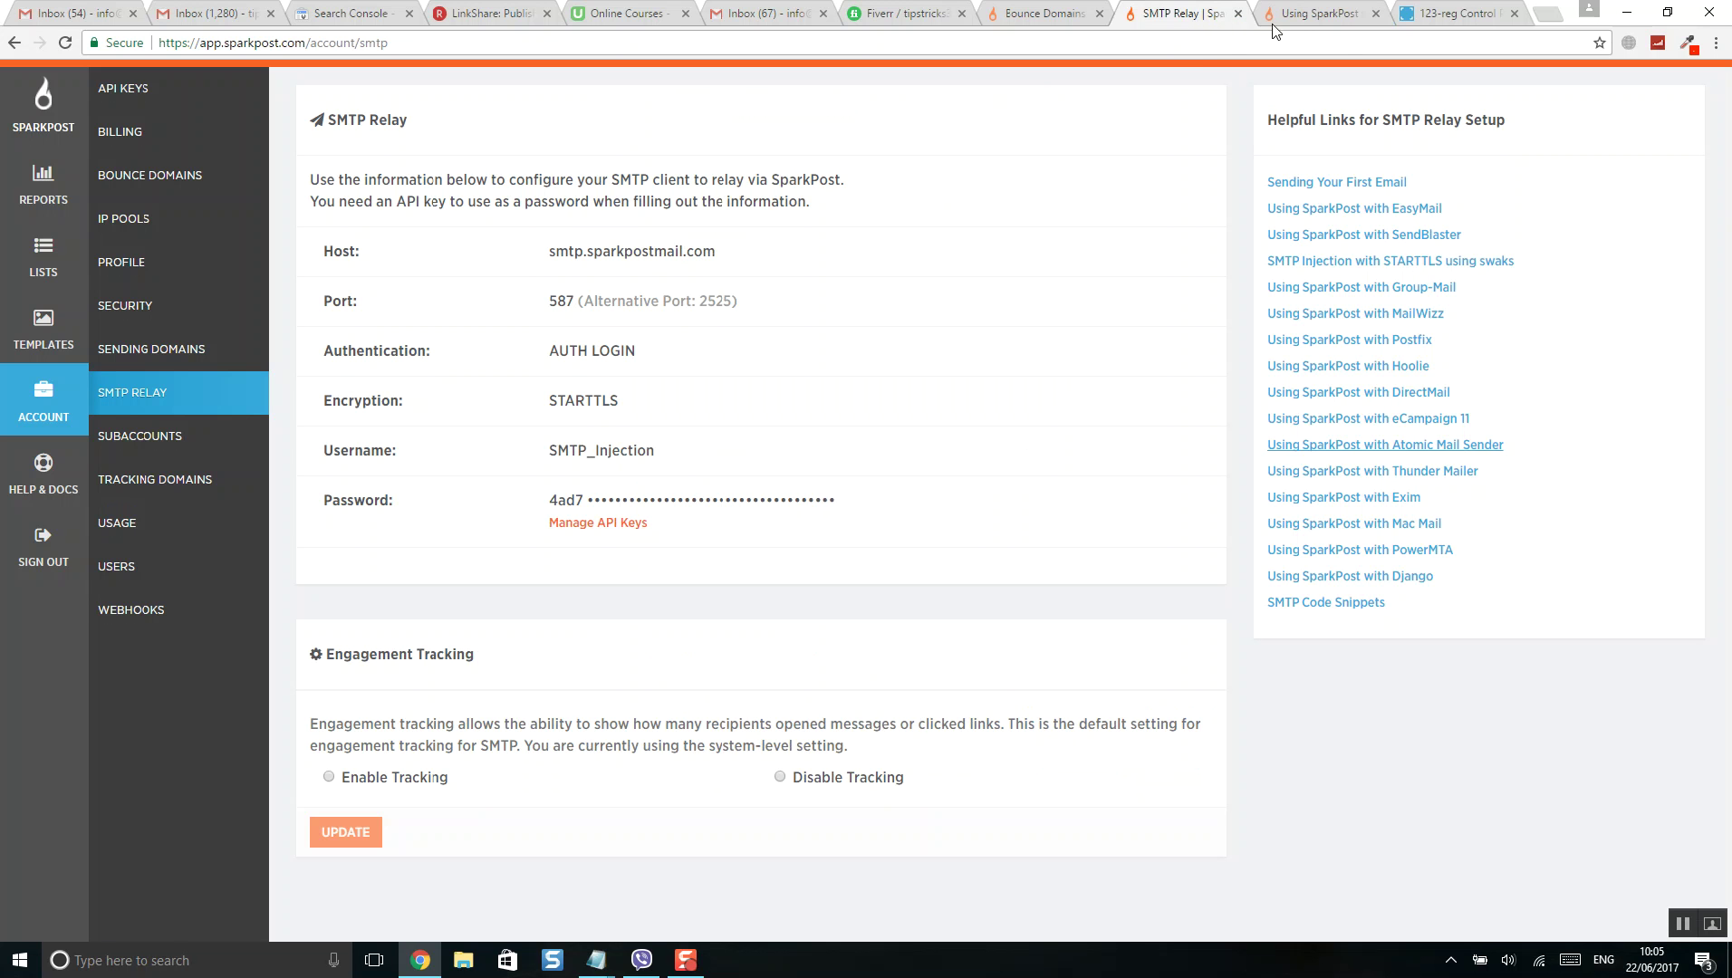
click(1422, 13)
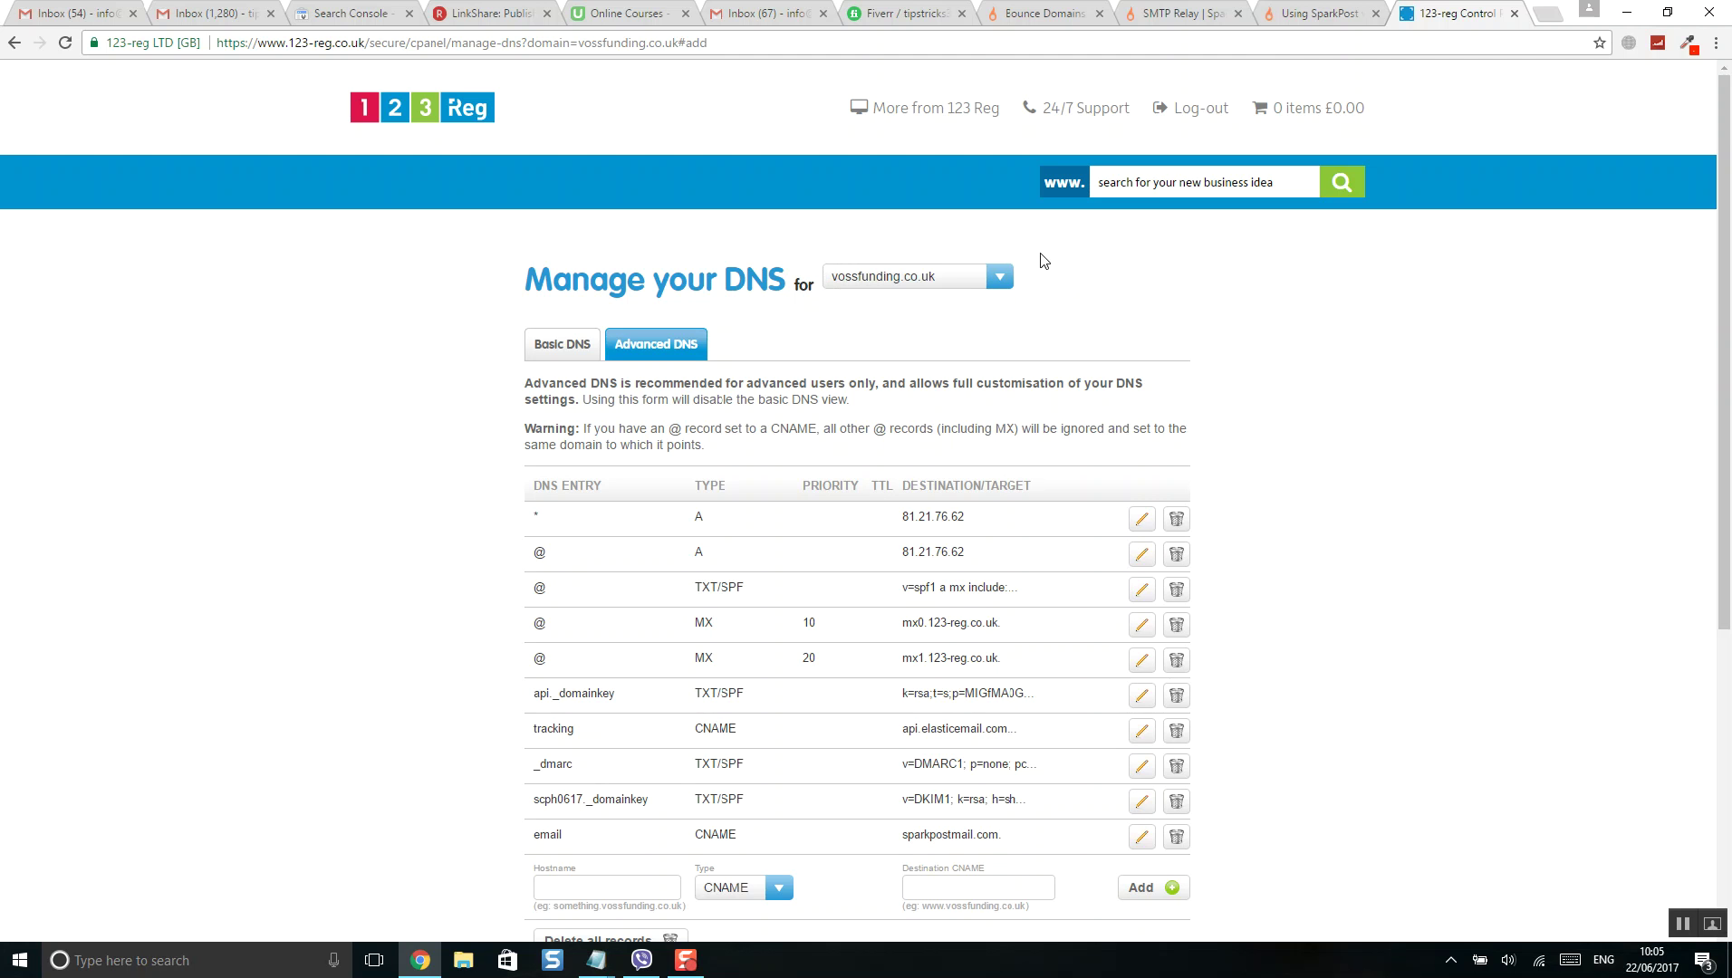
click(1292, 20)
click(1186, 18)
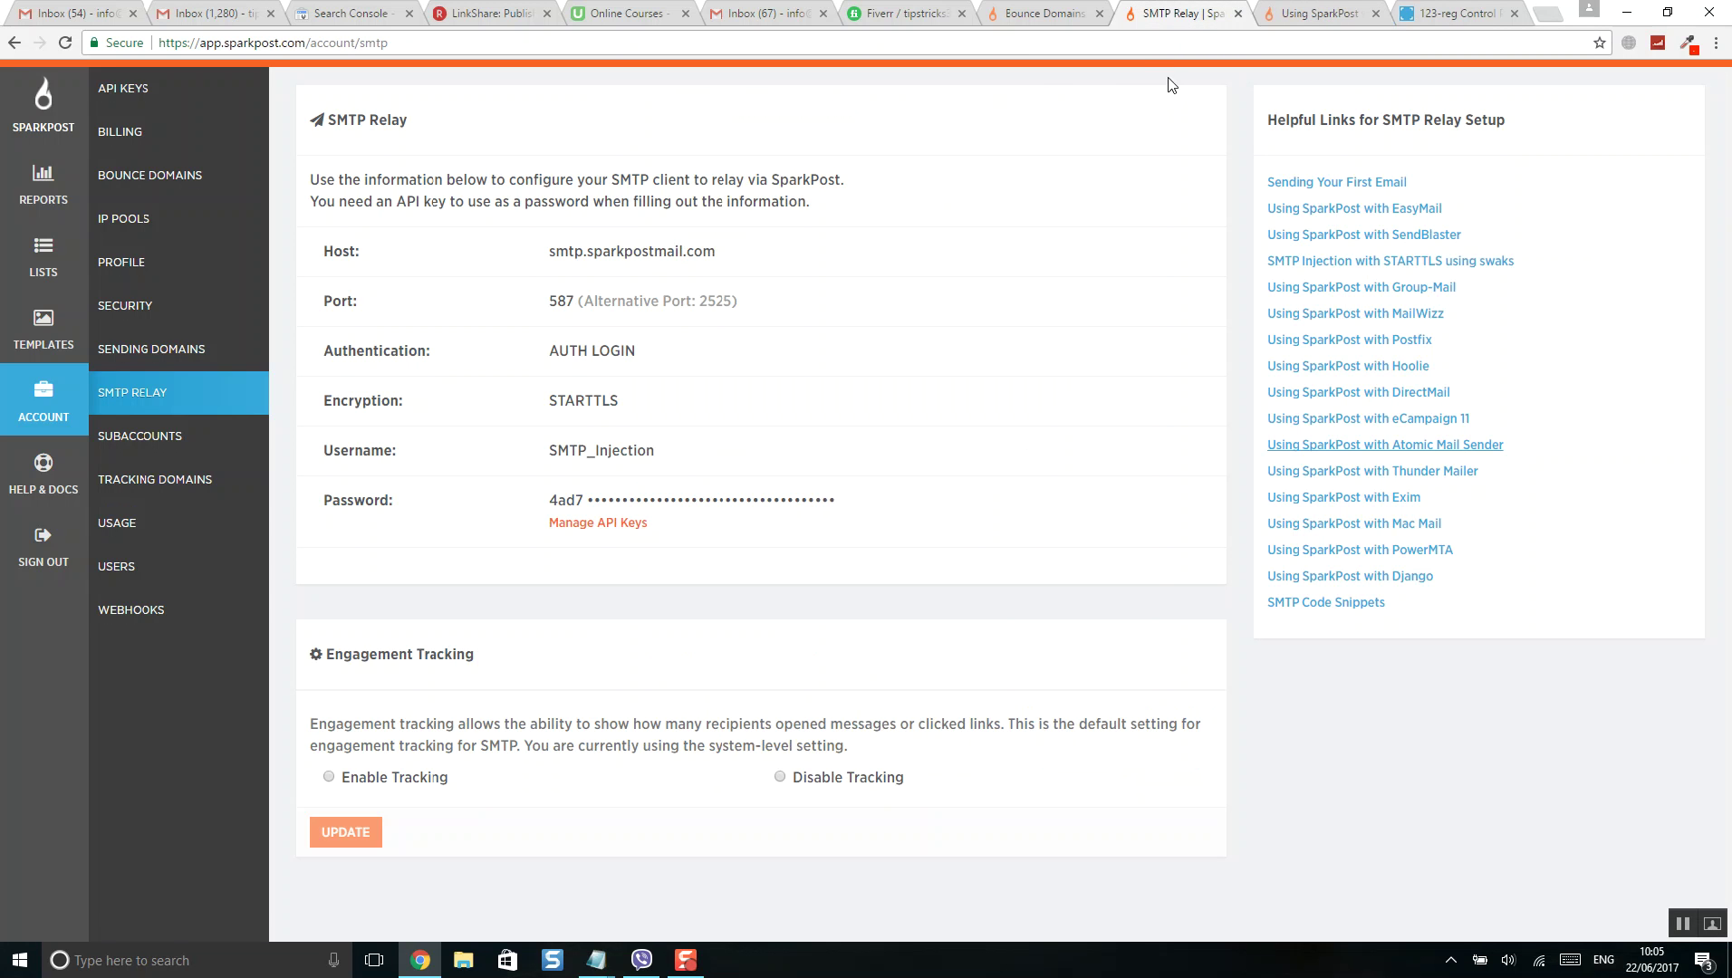